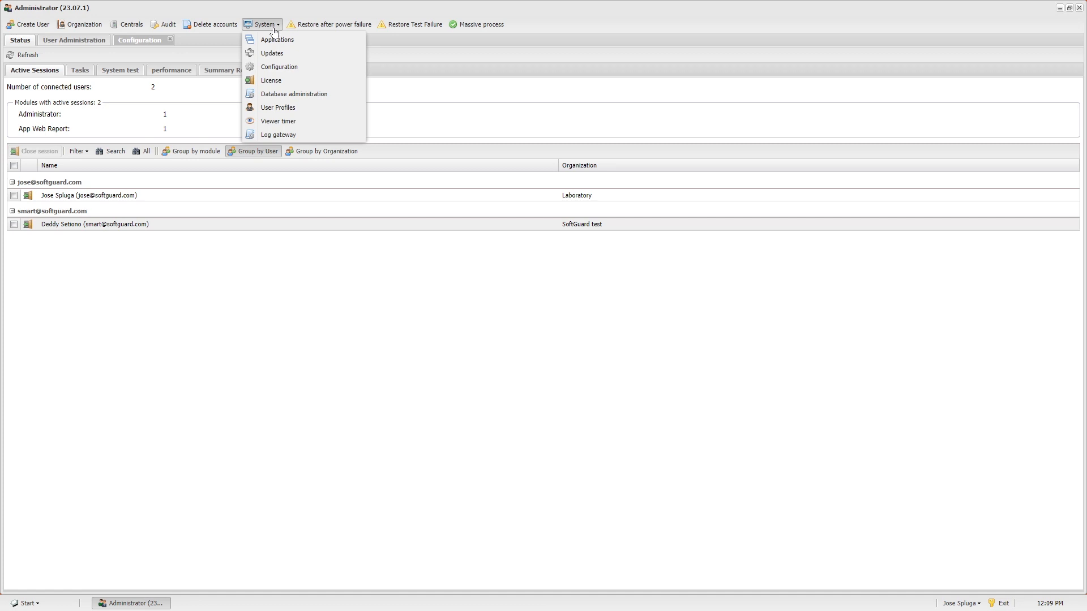
# Step: Open the Types list in the system configuration, search it for code 001, and list all types again
pyautogui.click(270, 67)
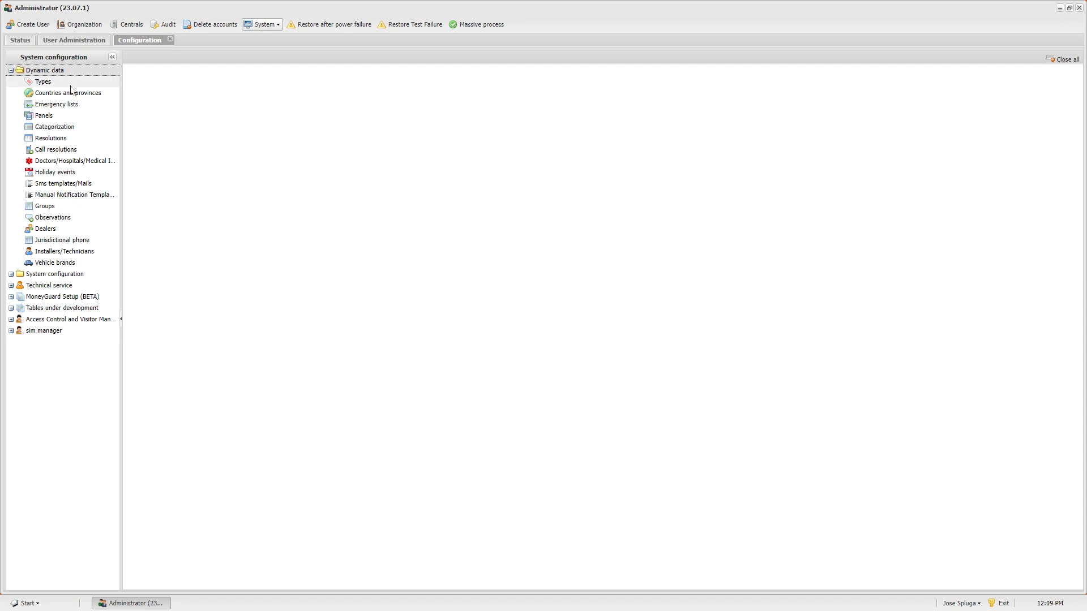
pyautogui.click(63, 83)
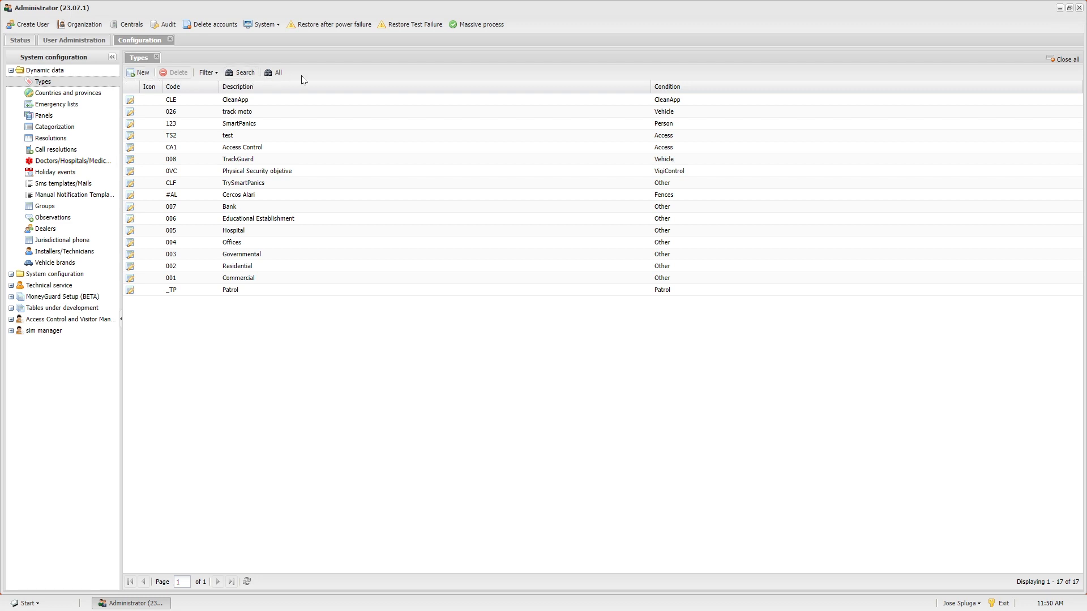
pyautogui.click(212, 77)
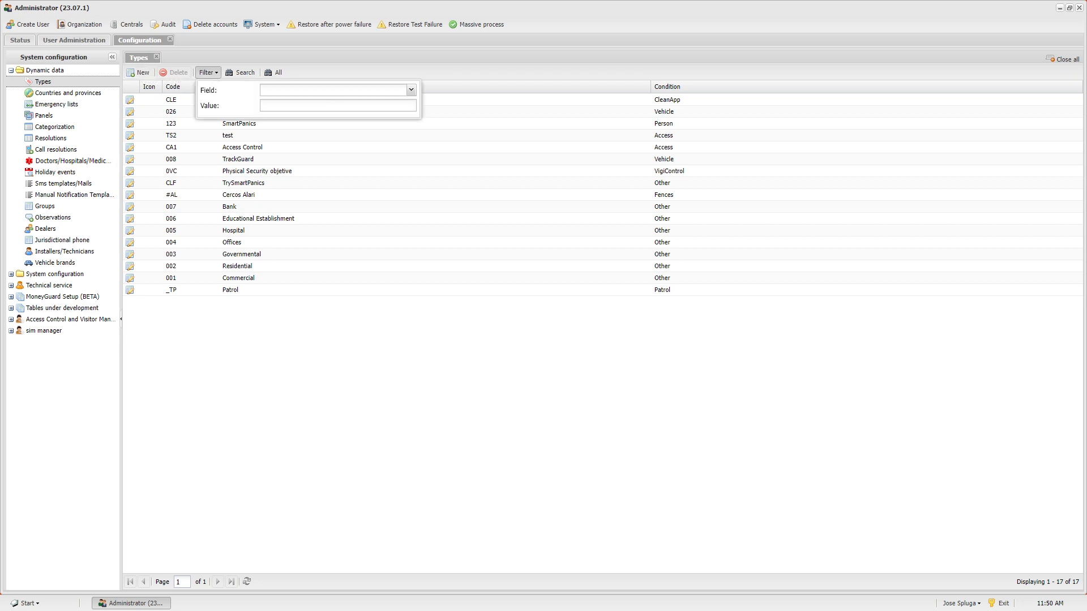
pyautogui.click(412, 90)
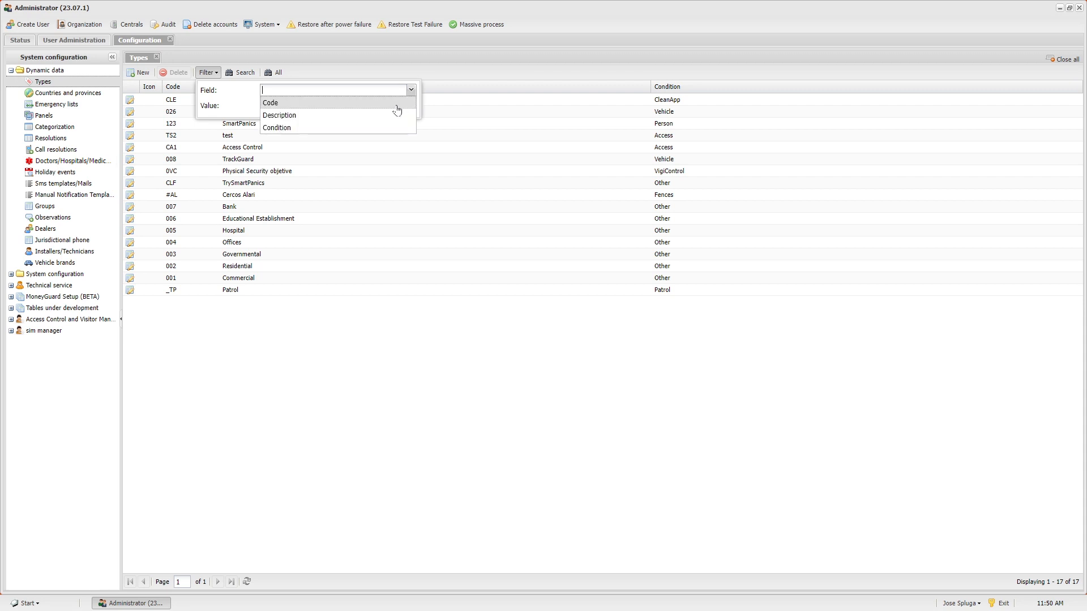
pyautogui.click(396, 106)
pyautogui.press('Tab')
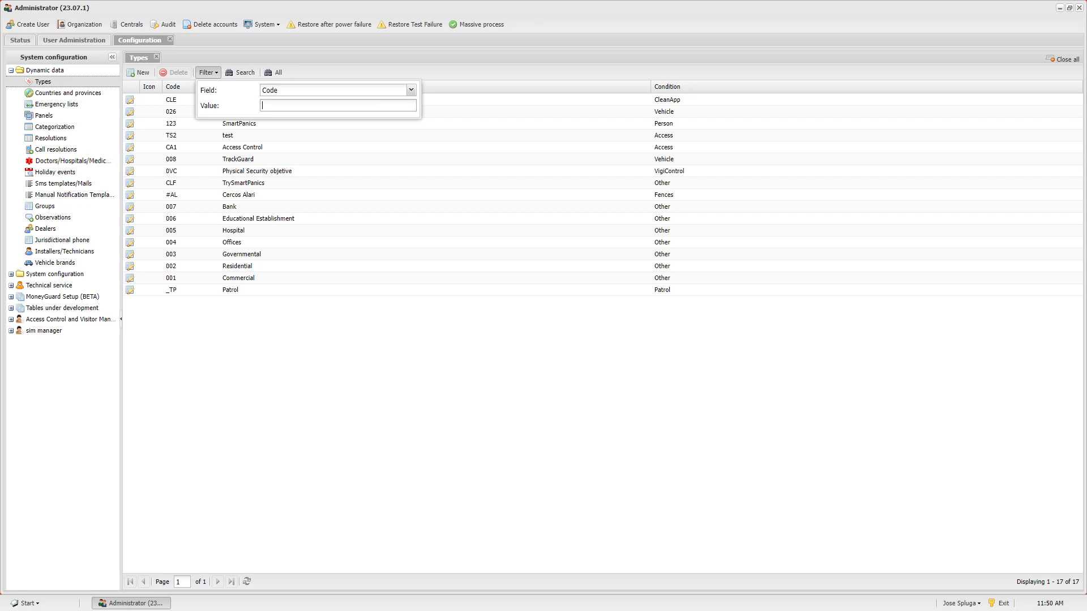
pyautogui.write('001')
pyautogui.click(239, 76)
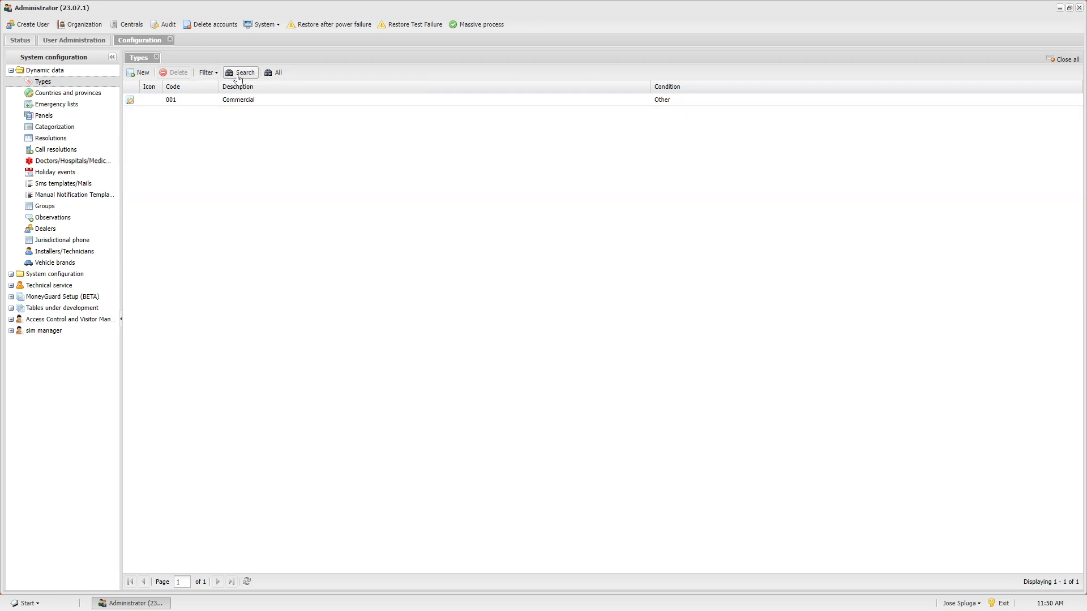
pyautogui.click(269, 73)
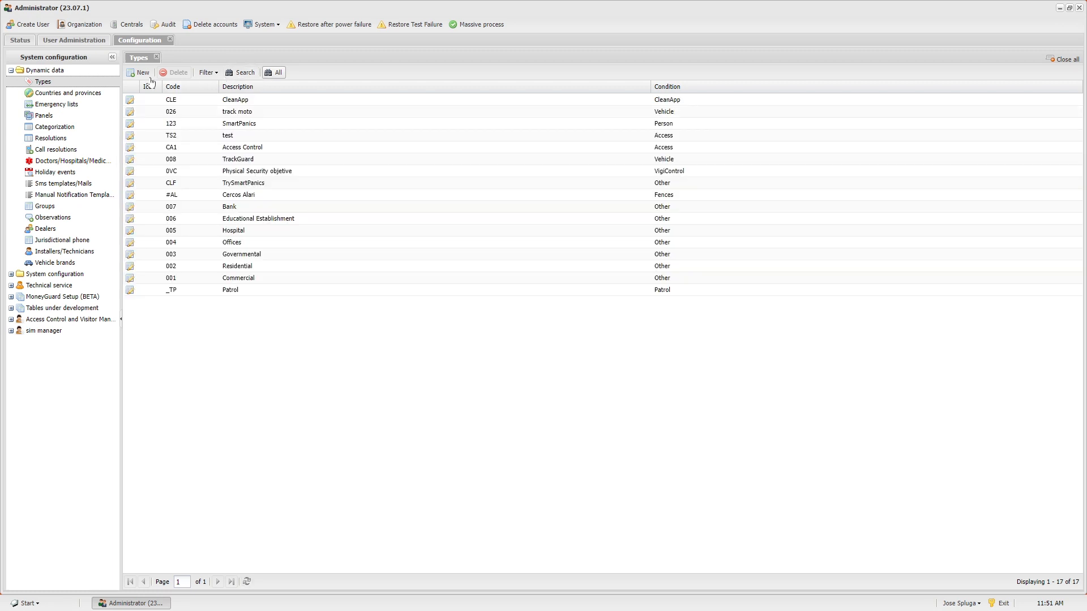
# Step: Open the Residential type record, review its available condition options, and save the record
pyautogui.doubleClick(260, 267)
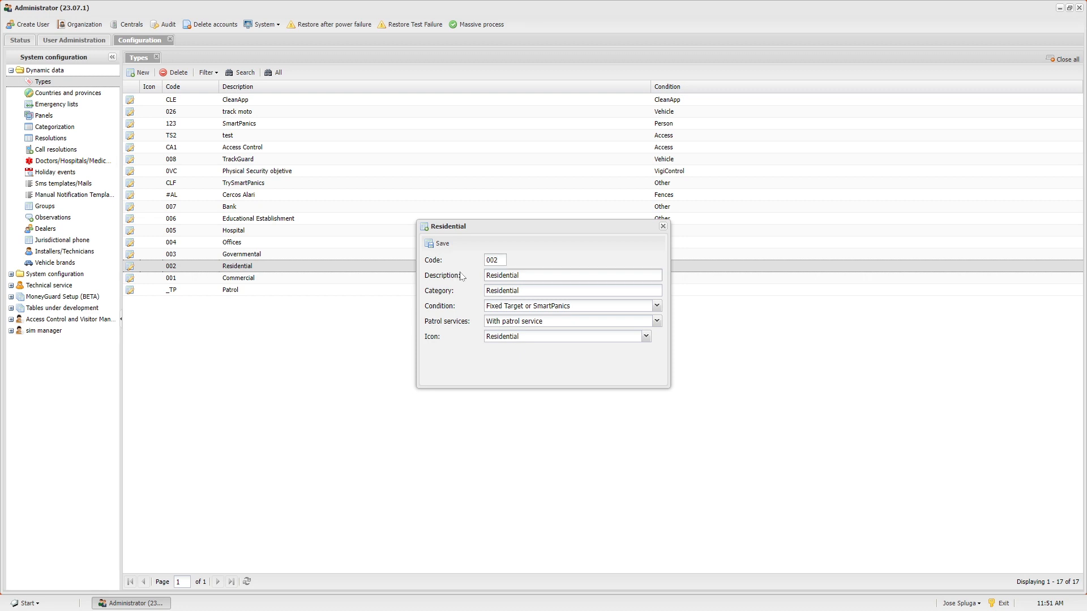
pyautogui.click(657, 306)
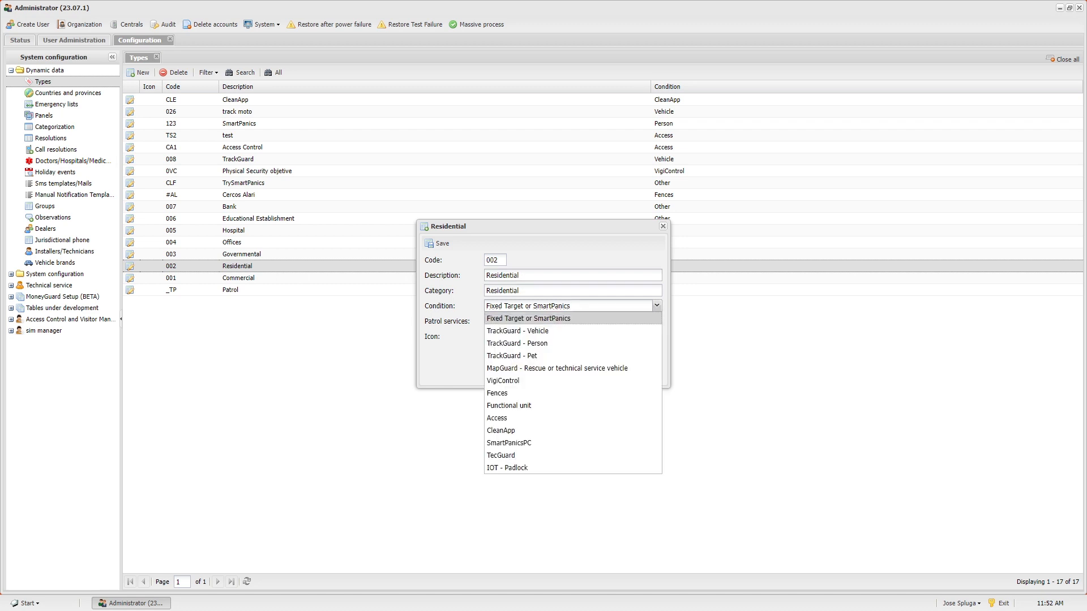
pyautogui.click(656, 308)
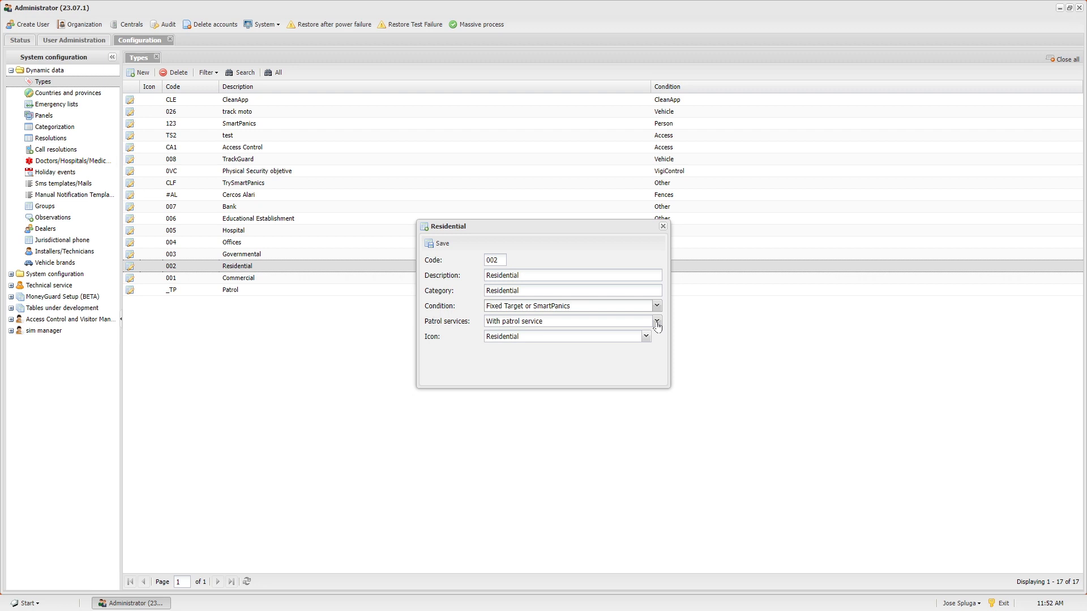
pyautogui.click(440, 245)
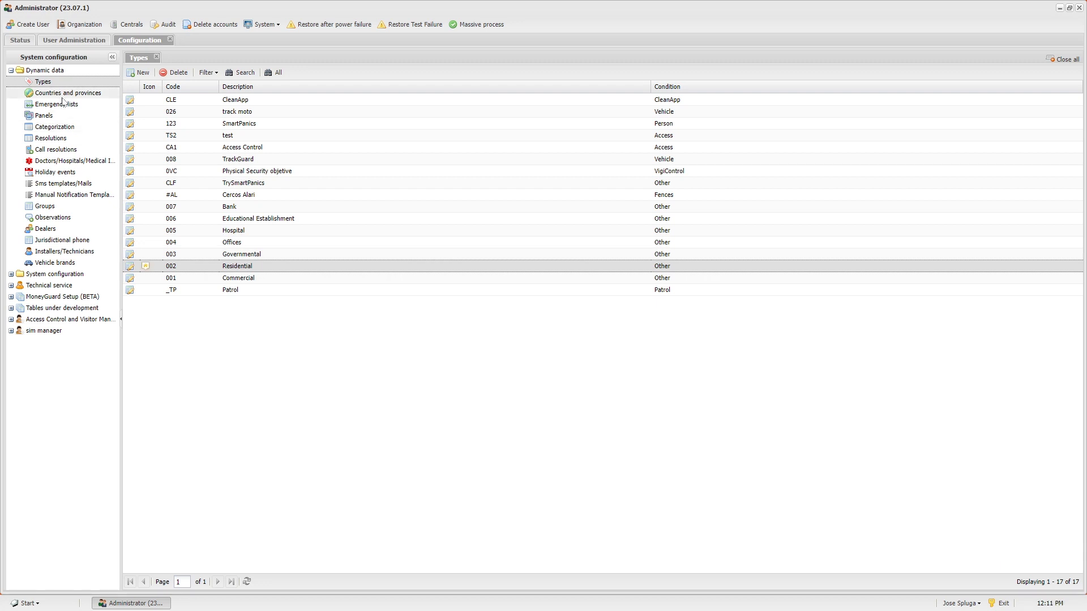
# Step: Open the countries and provinces tree and try to add a new place under the root Locations node
pyautogui.click(68, 93)
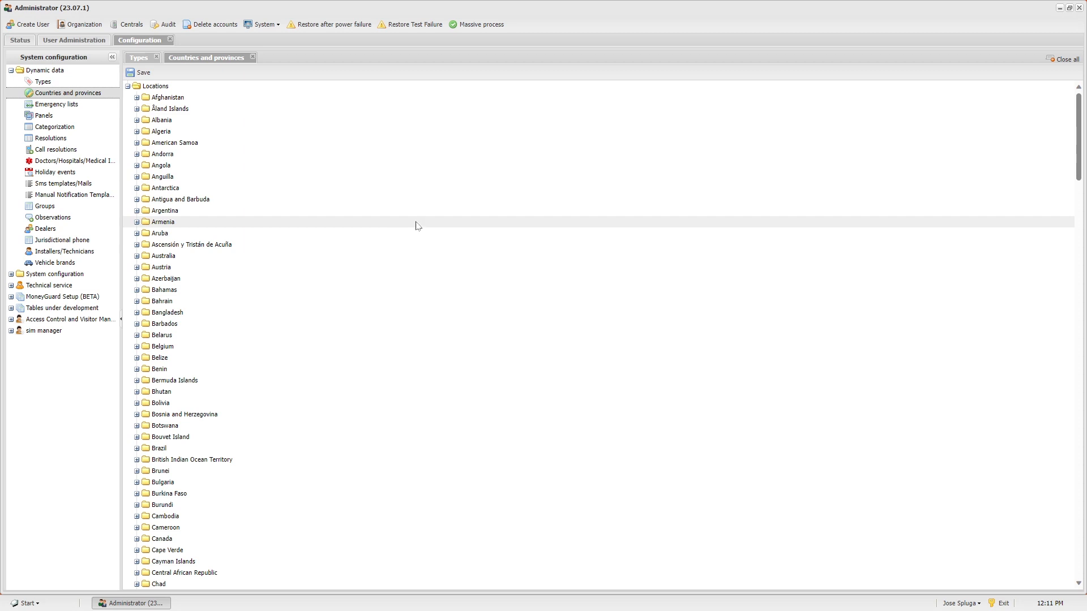
pyautogui.rightClick(152, 88)
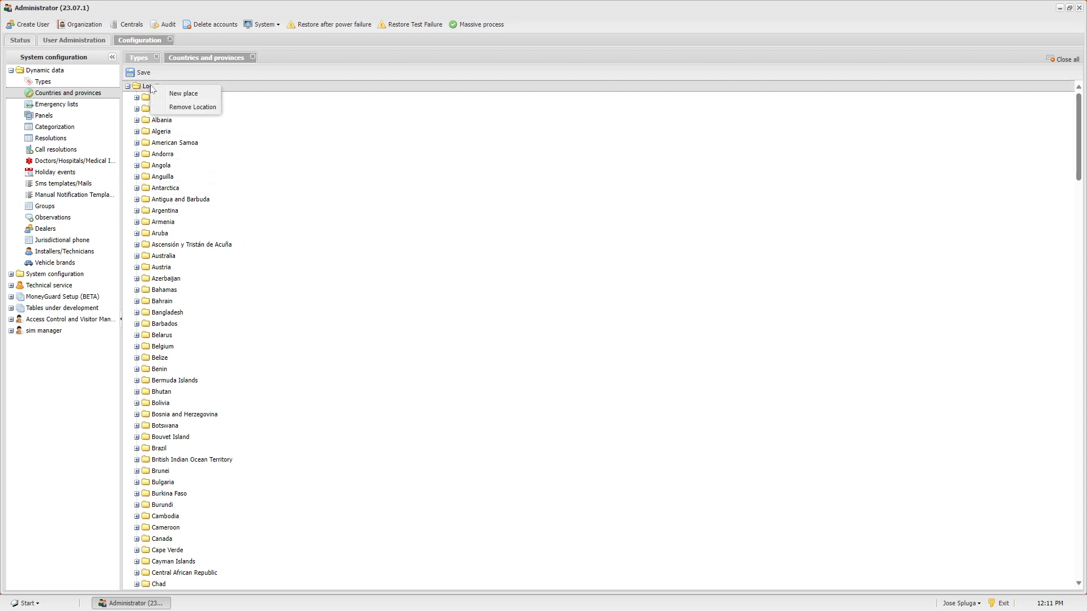
pyautogui.click(168, 94)
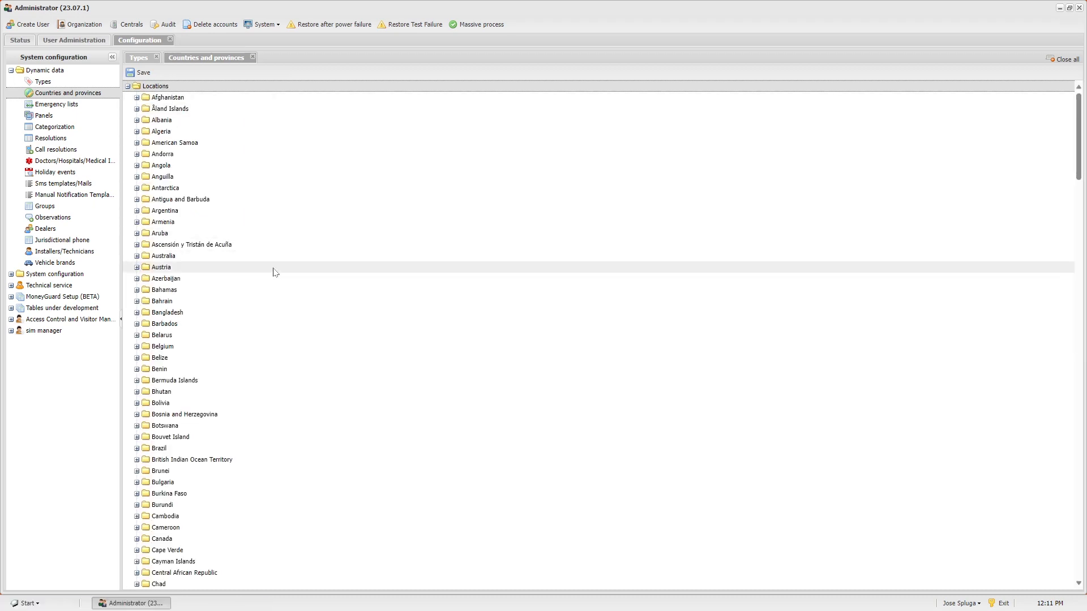
# Step: Expand United States of America in the locations tree and inspect the editable names of the country and its New York province
pyautogui.scroll(-6, 267, 289)
pyautogui.scroll(-3, 266, 295)
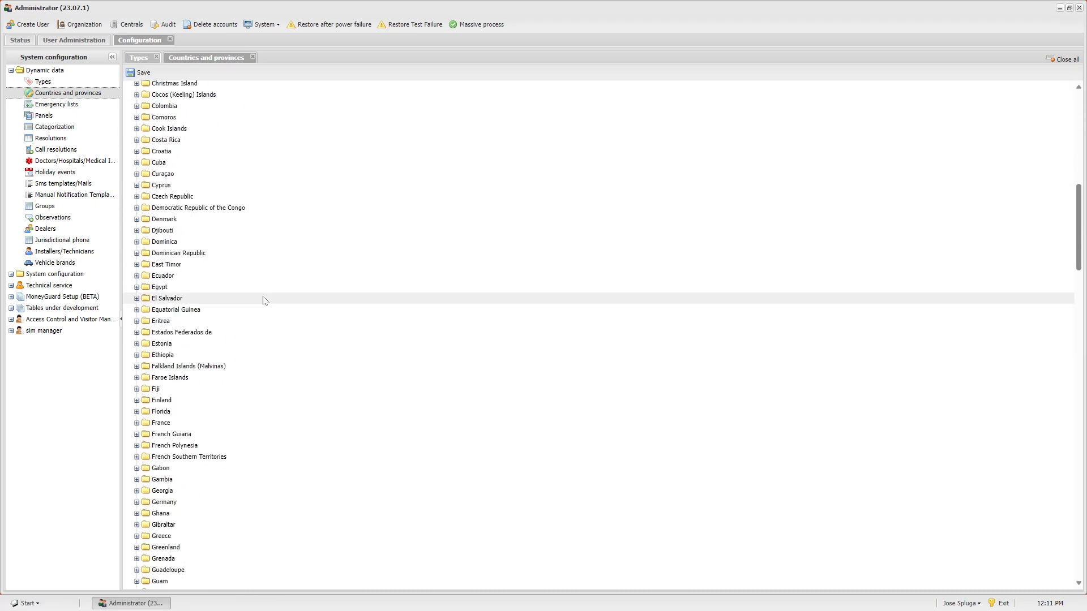
pyautogui.scroll(-20, 264, 300)
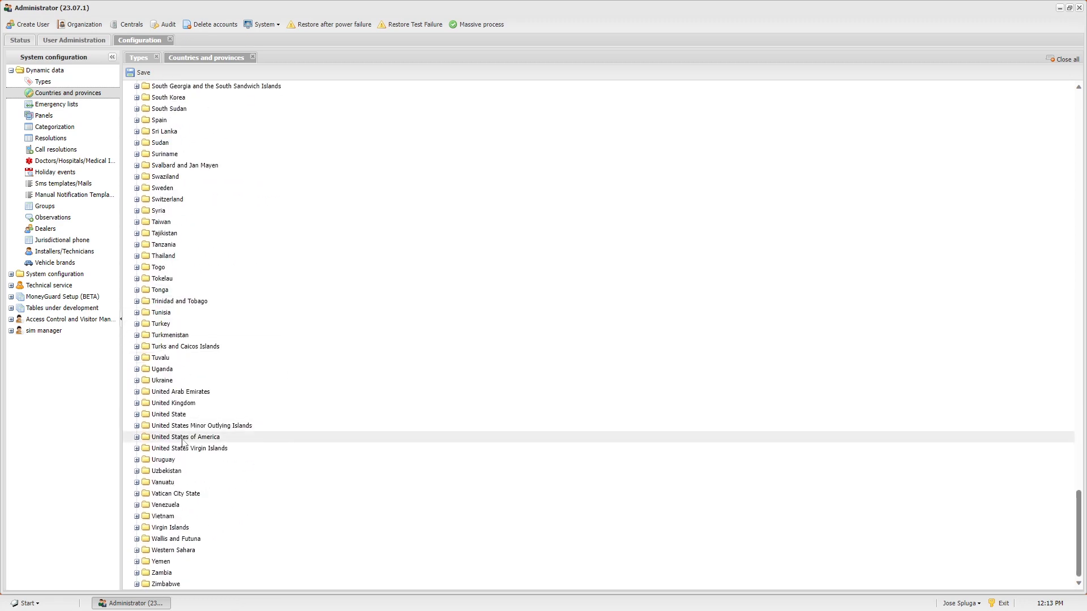
pyautogui.doubleClick(181, 437)
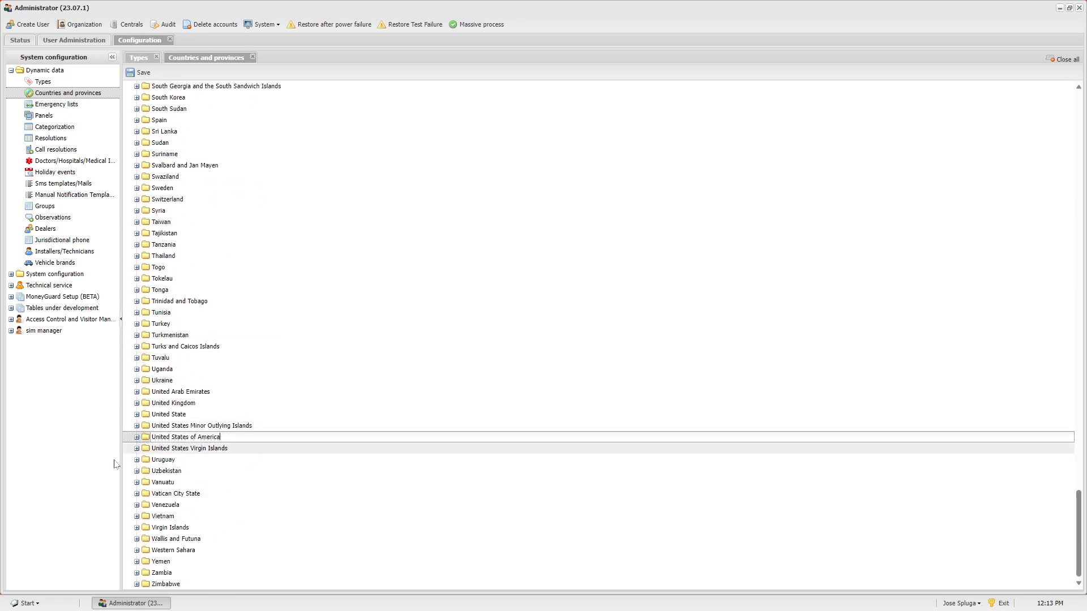
pyautogui.click(136, 436)
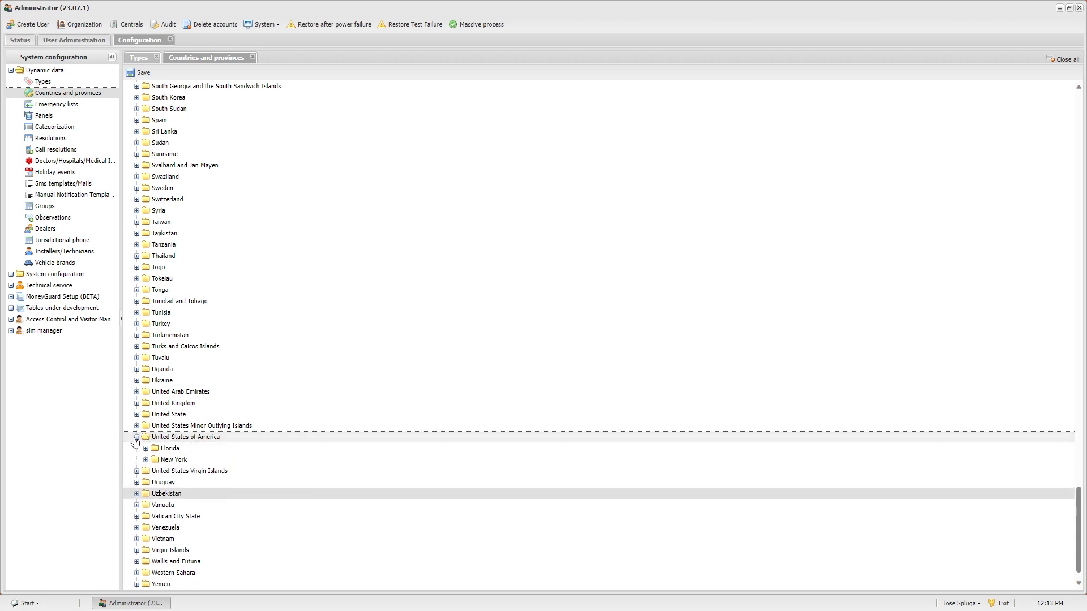
pyautogui.doubleClick(173, 460)
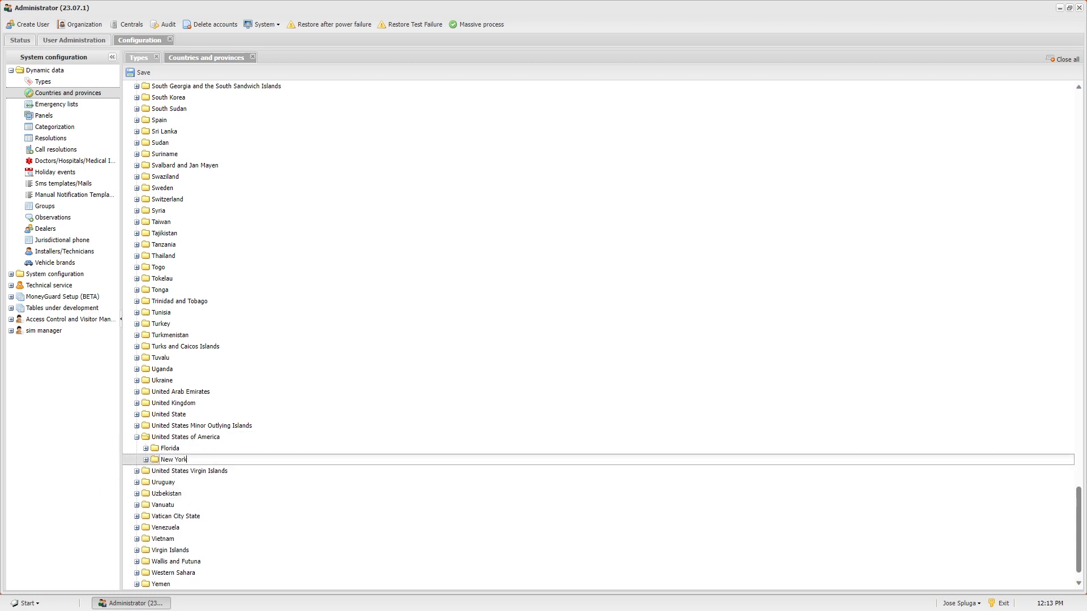
pyautogui.click(376, 507)
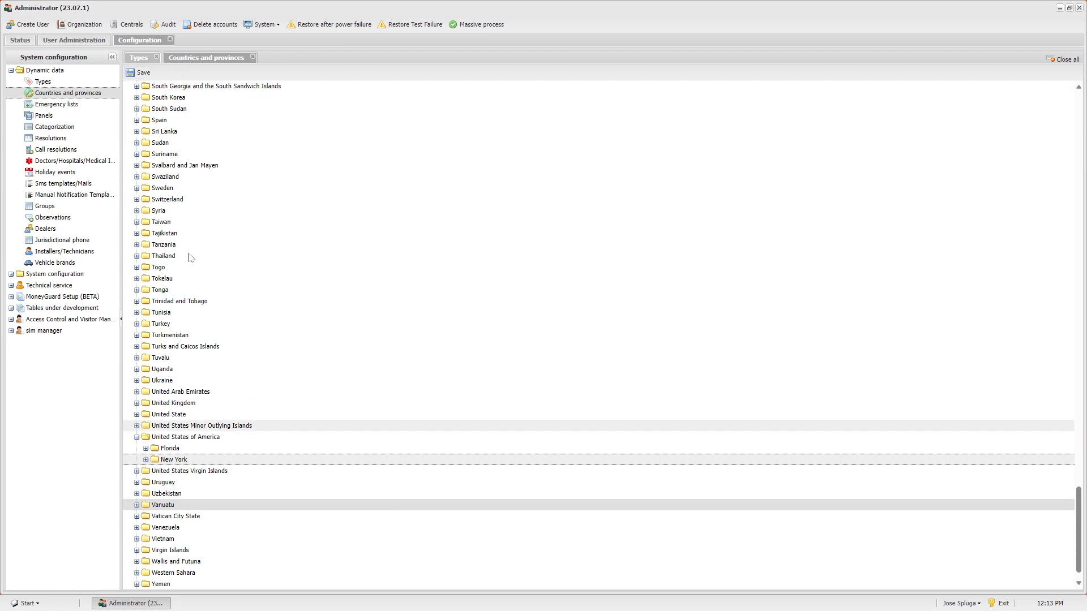
# Step: Open the Fire alarm record in the emergency lists and save it
pyautogui.click(71, 105)
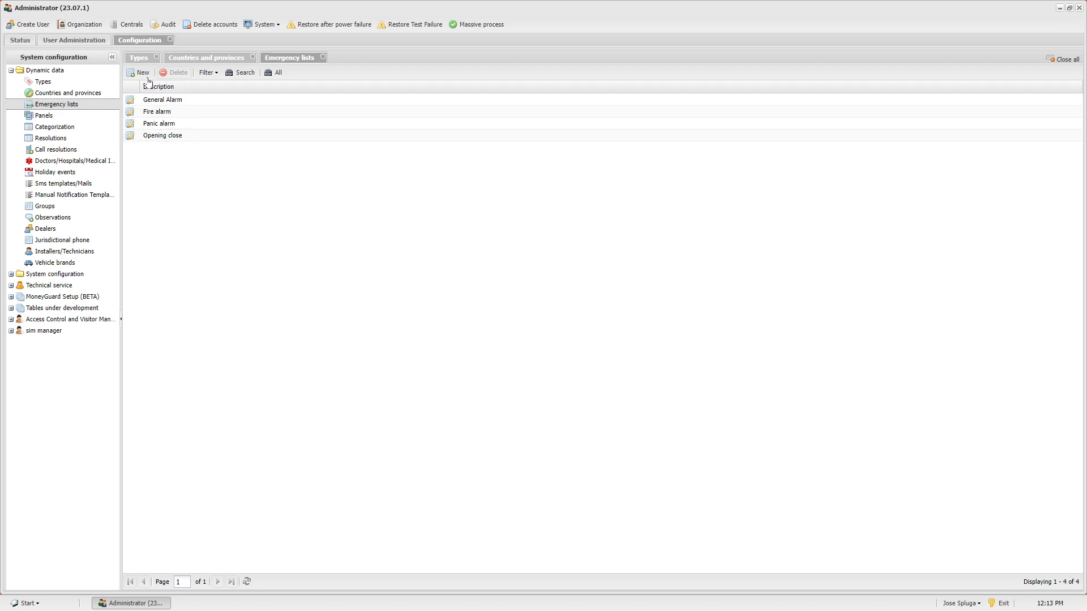
pyautogui.doubleClick(168, 112)
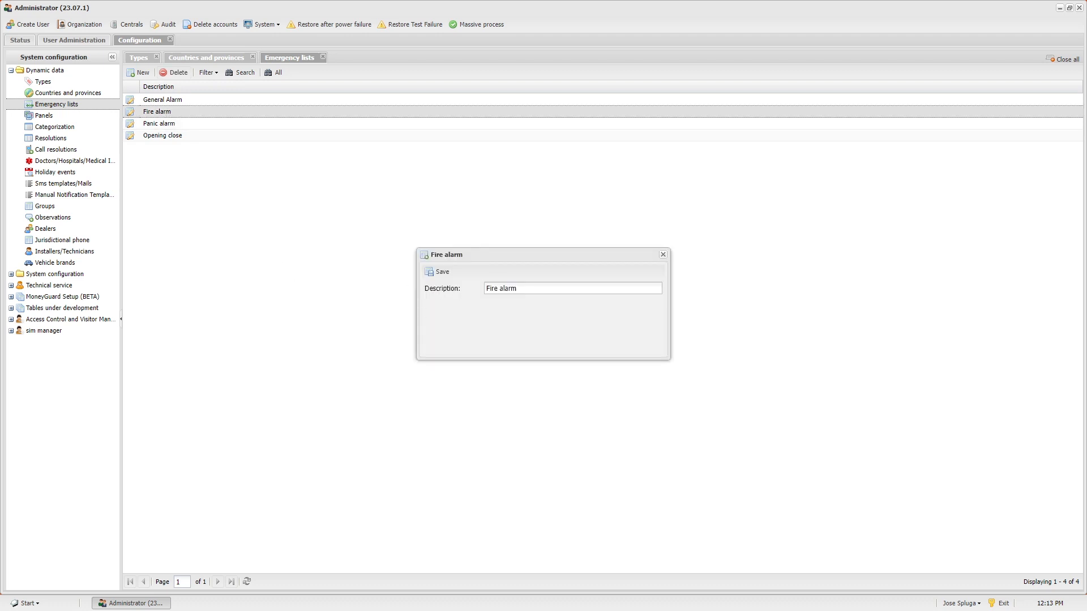
pyautogui.click(441, 272)
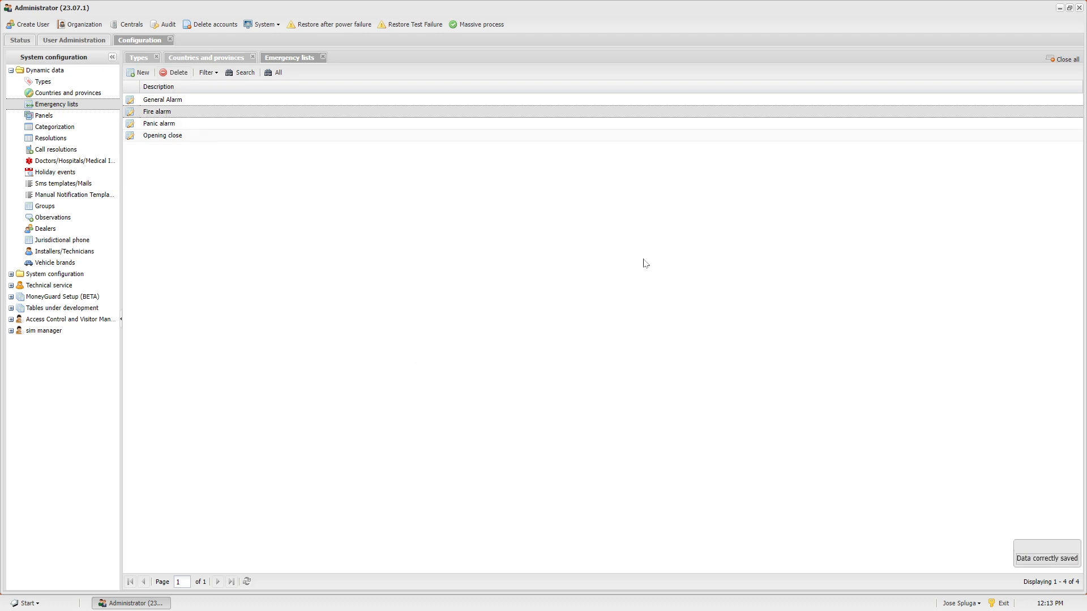
# Step: View the details of the lexus GPRS record in the panels list and close it without saving
pyautogui.click(78, 117)
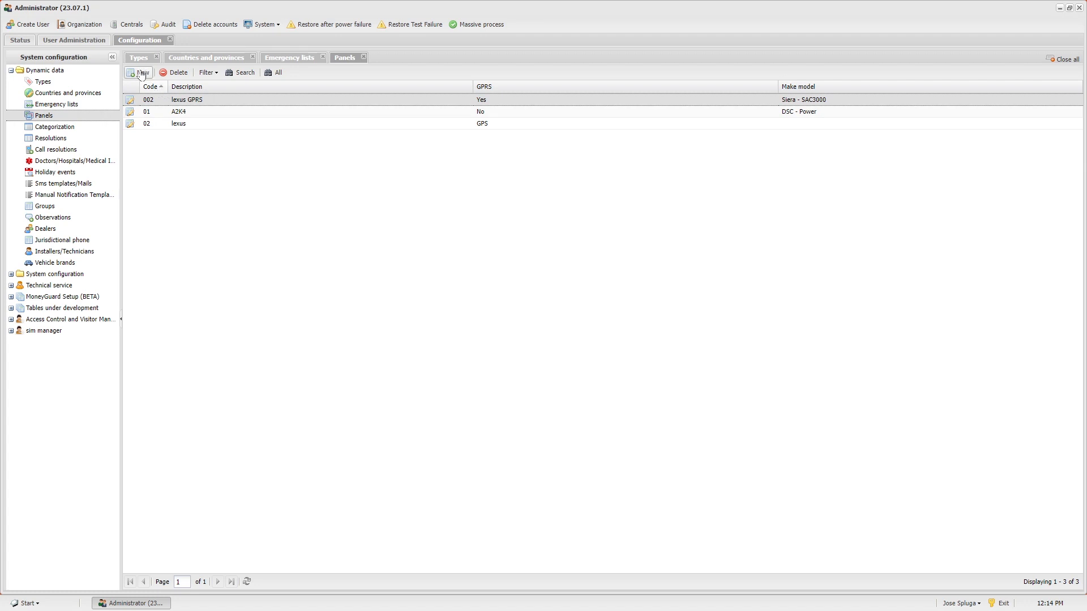
pyautogui.doubleClick(189, 102)
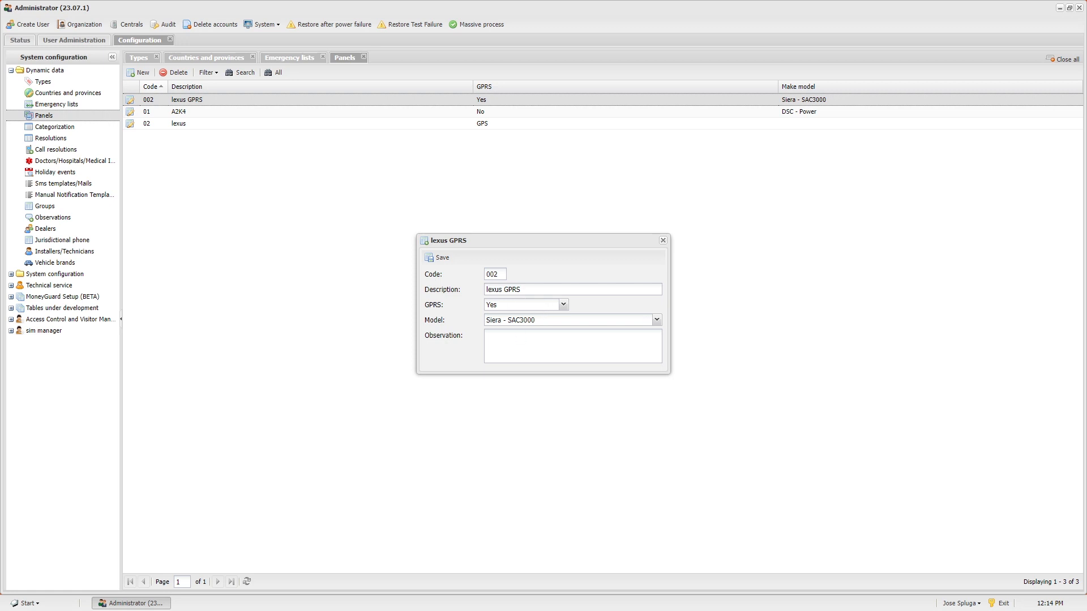
pyautogui.click(662, 241)
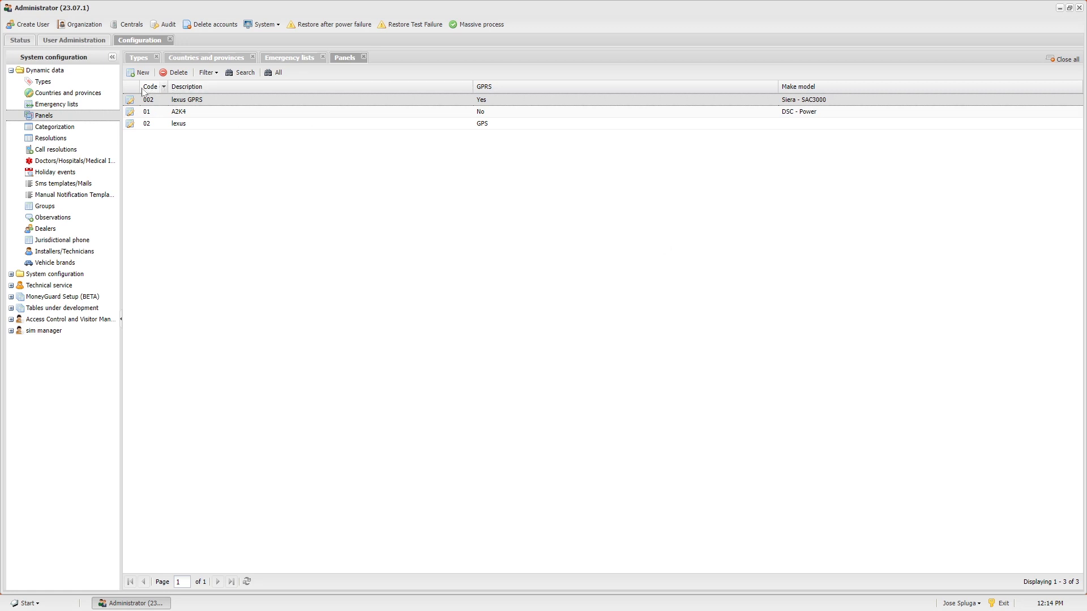
# Step: Review the Categorization, Resolutions and Call resolutions lists in the dynamic data
pyautogui.click(68, 128)
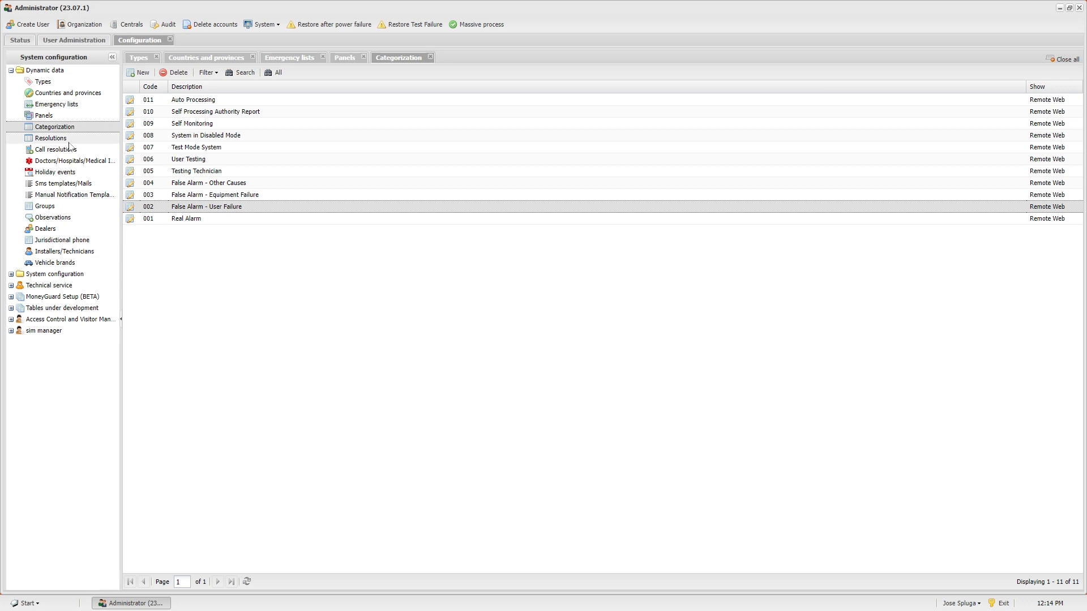
pyautogui.click(69, 143)
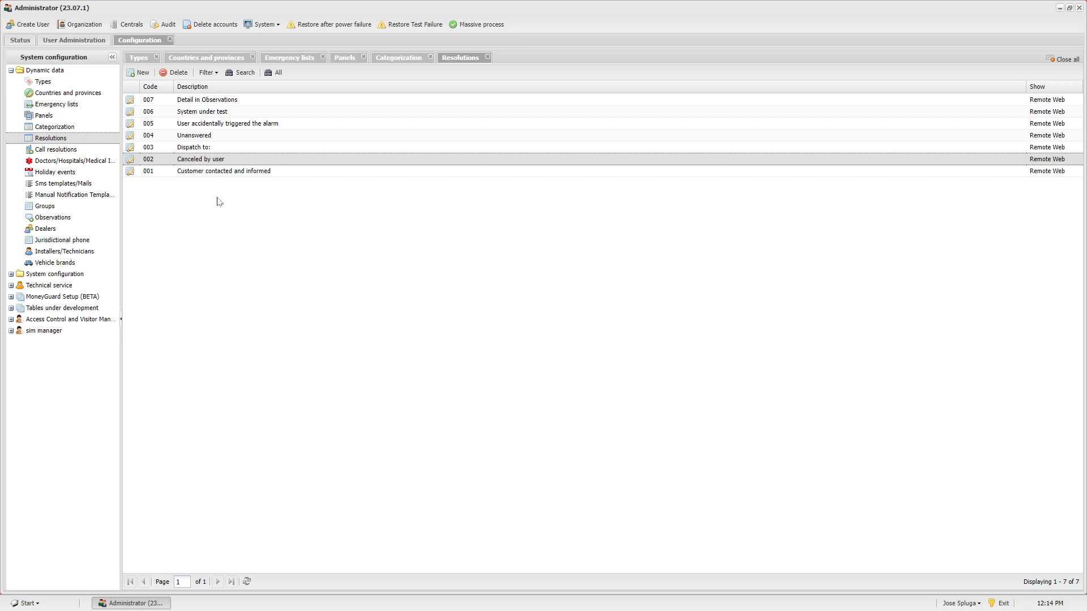
pyautogui.click(75, 150)
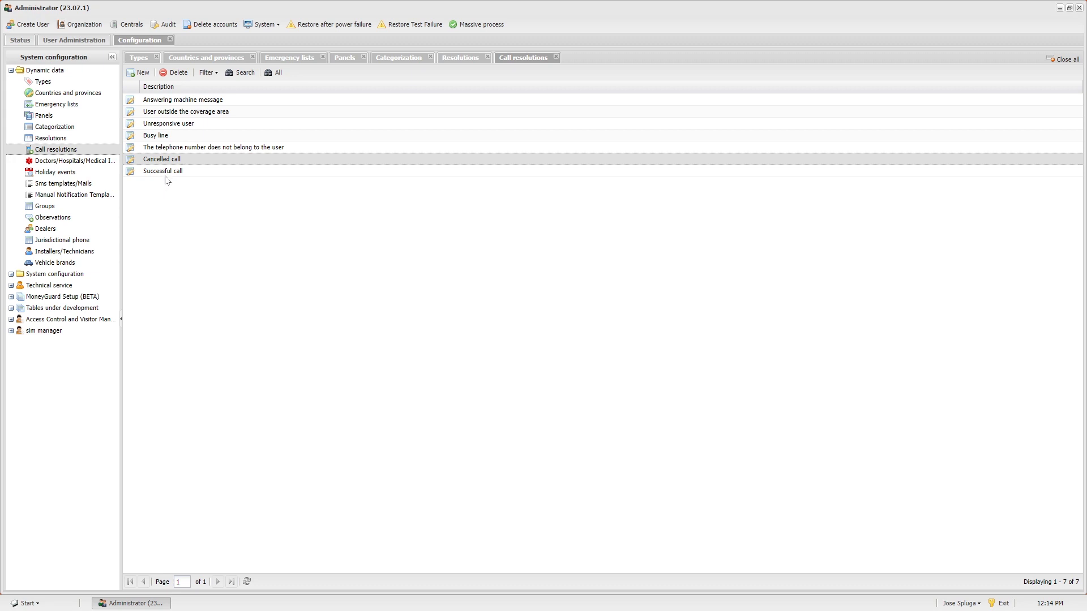
# Step: View the details of the Metropolitan Hospital record in the doctors, hospitals and medical insurance list, and close it without saving
pyautogui.click(87, 161)
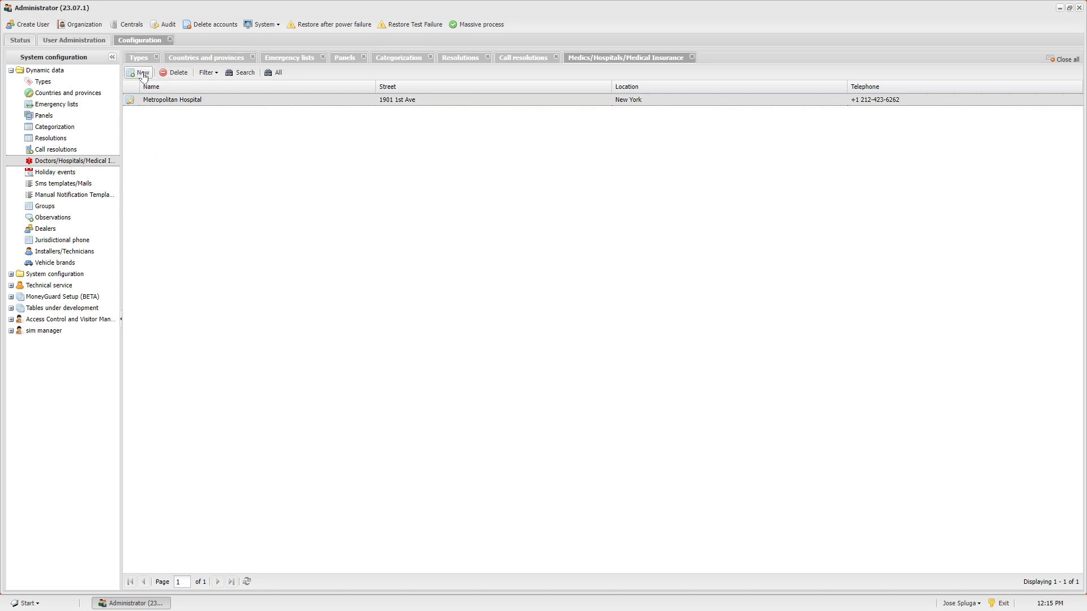
pyautogui.doubleClick(162, 103)
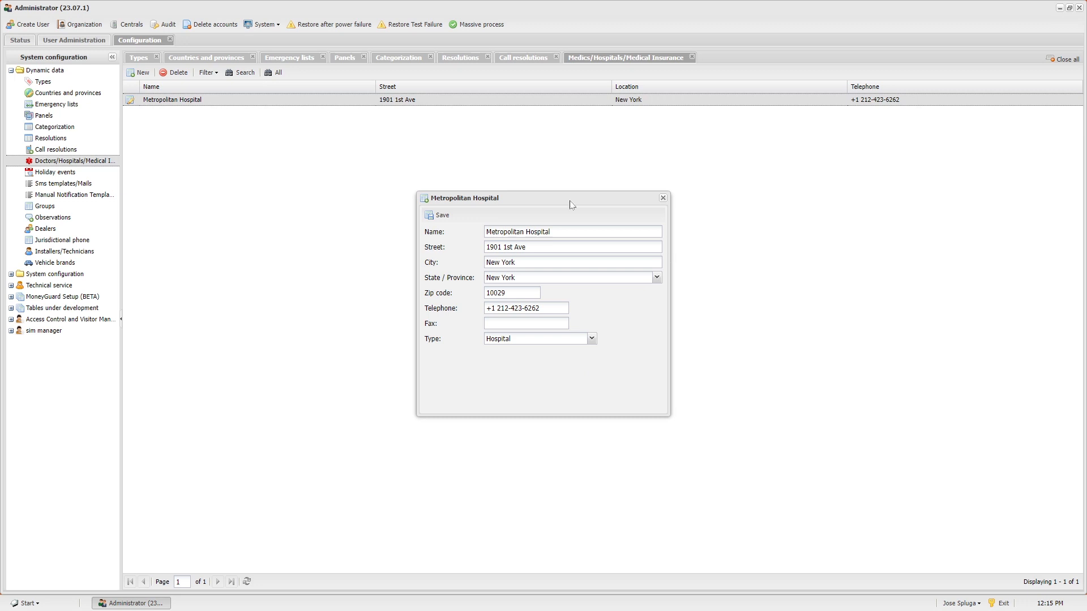
pyautogui.click(663, 198)
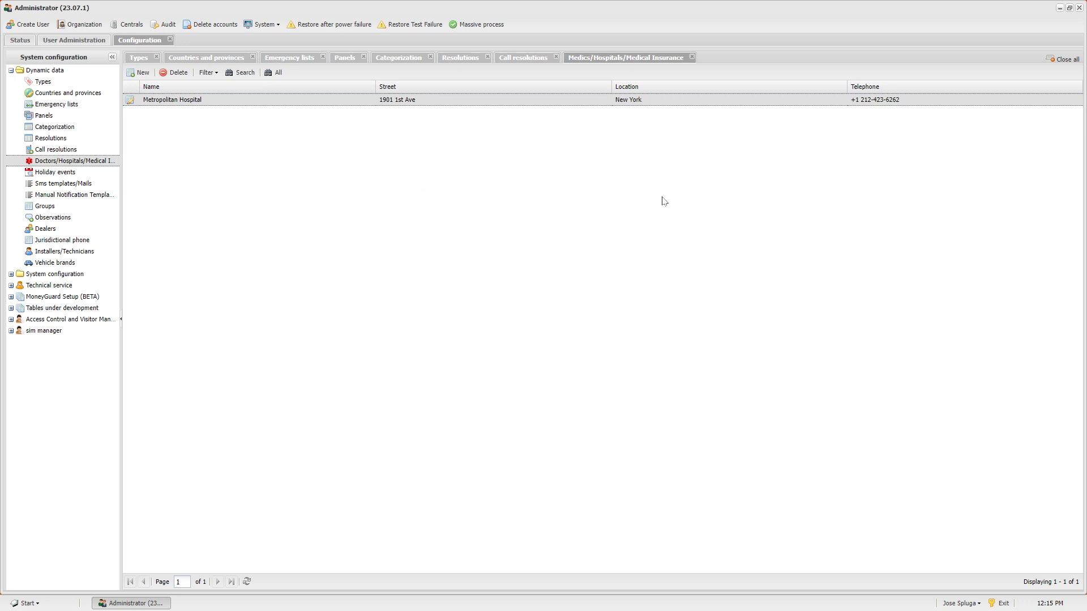
# Step: Open the Independence Day record in the holiday events list and save it
pyautogui.click(56, 172)
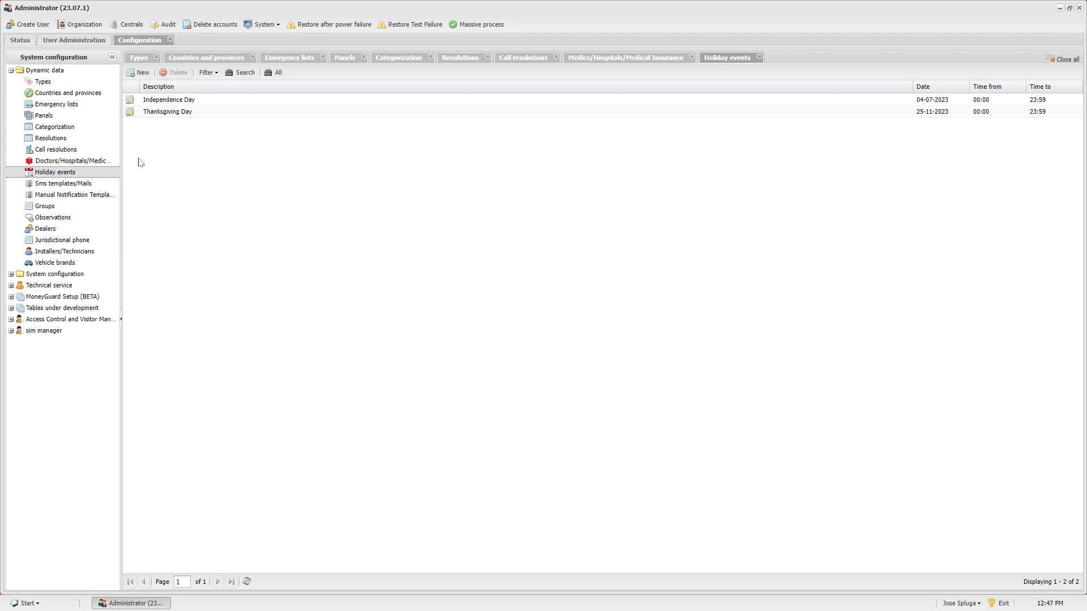
pyautogui.doubleClick(166, 100)
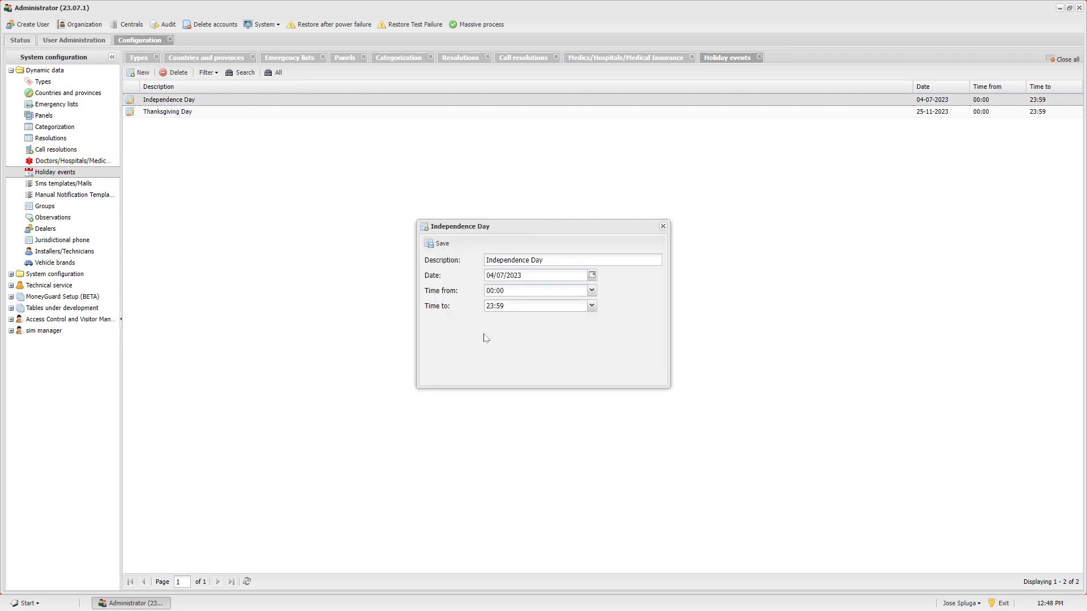
pyautogui.click(439, 245)
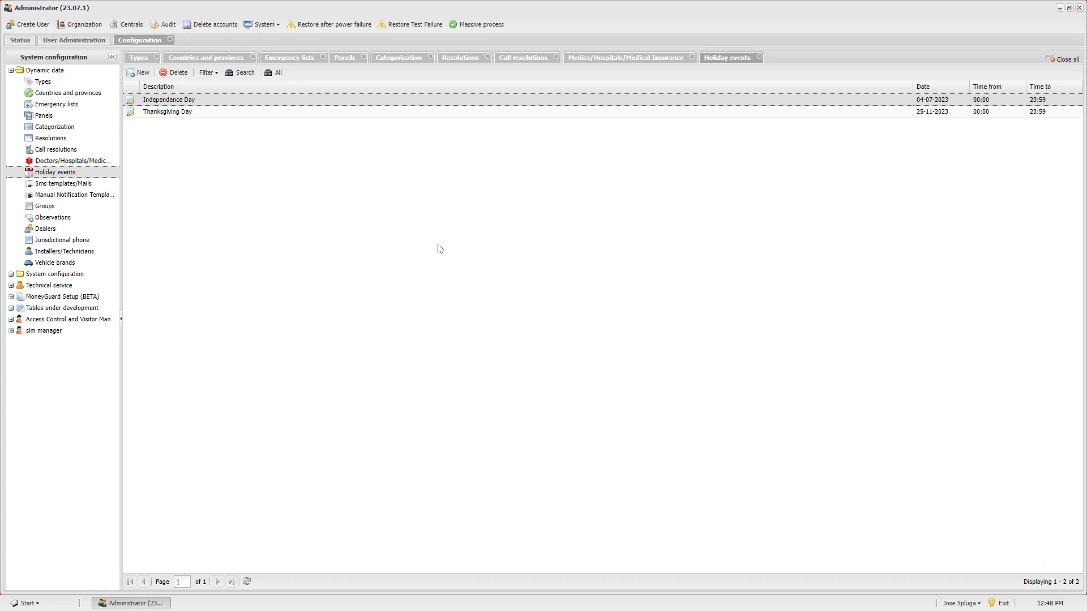
# Step: Review the SMS templates and Dealers lists, and open the SOFTGUARD2 dealer record to view its general data
pyautogui.click(108, 184)
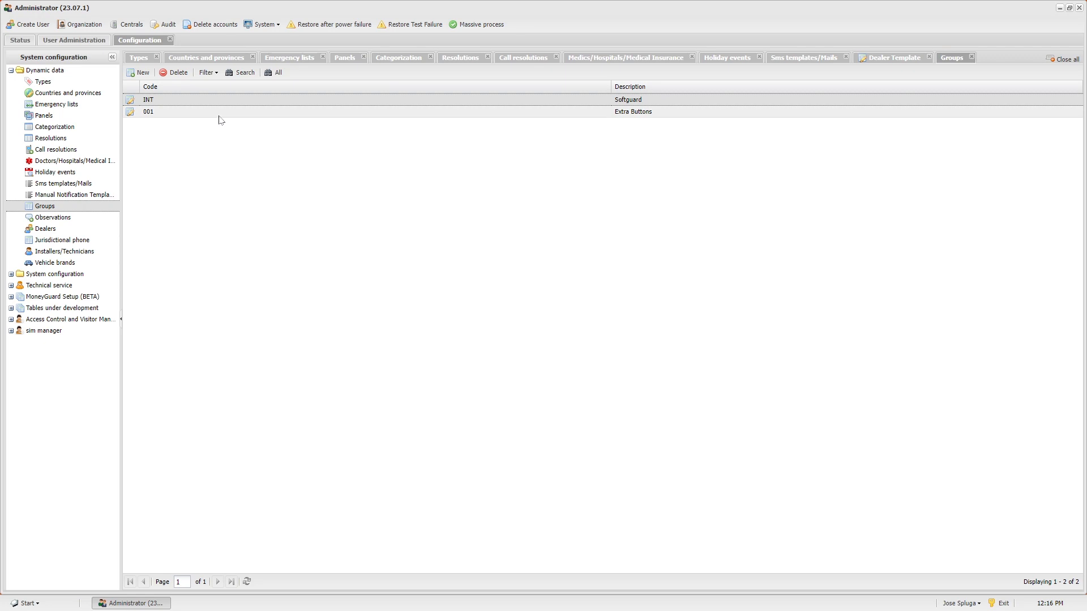
pyautogui.click(55, 229)
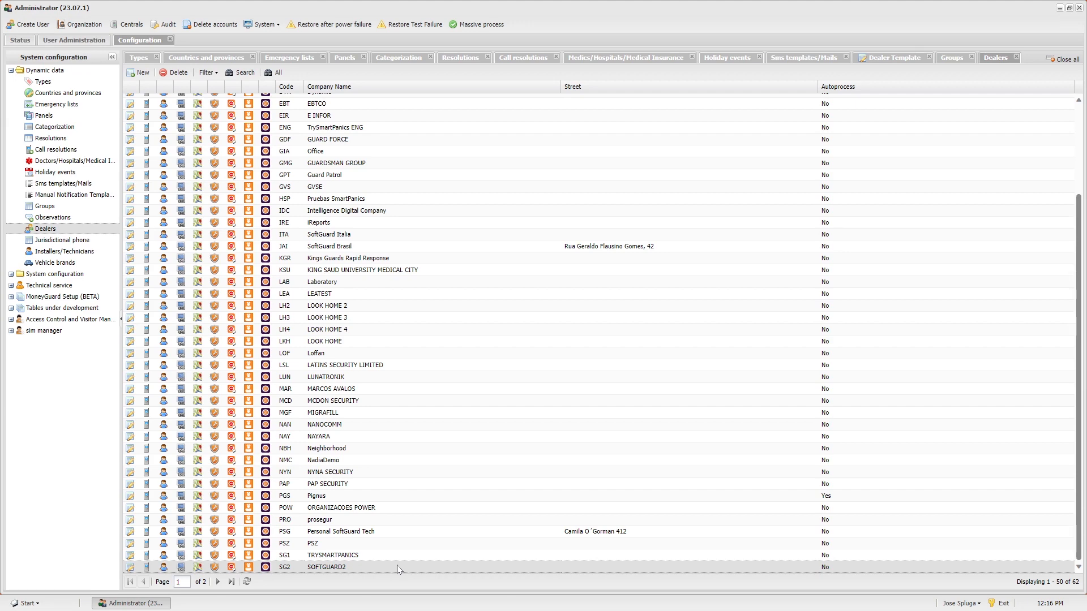
pyautogui.scroll(3, 396, 431)
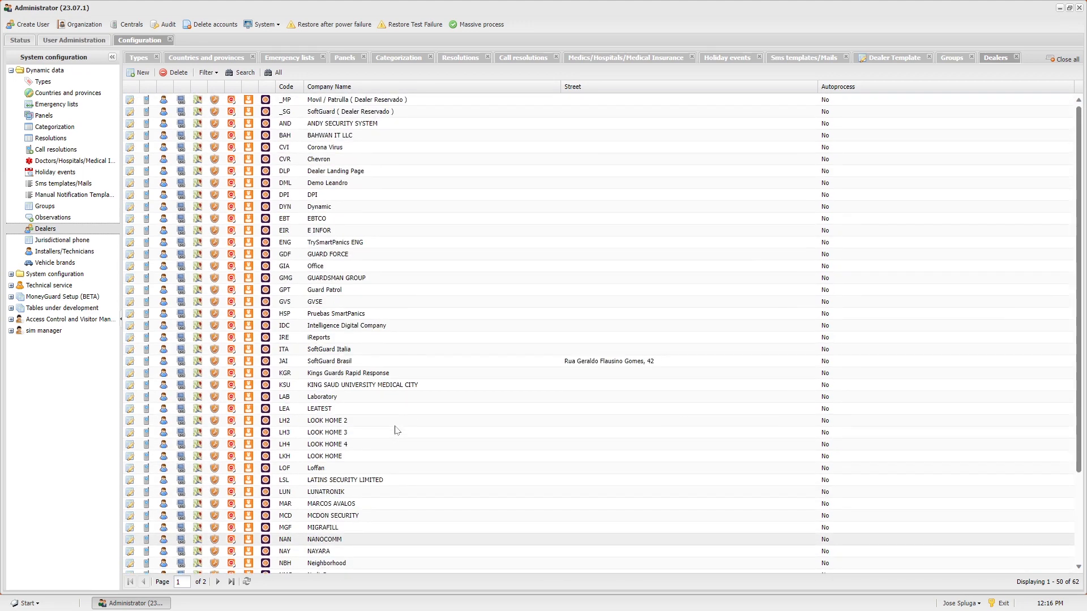
pyautogui.scroll(-3, 396, 431)
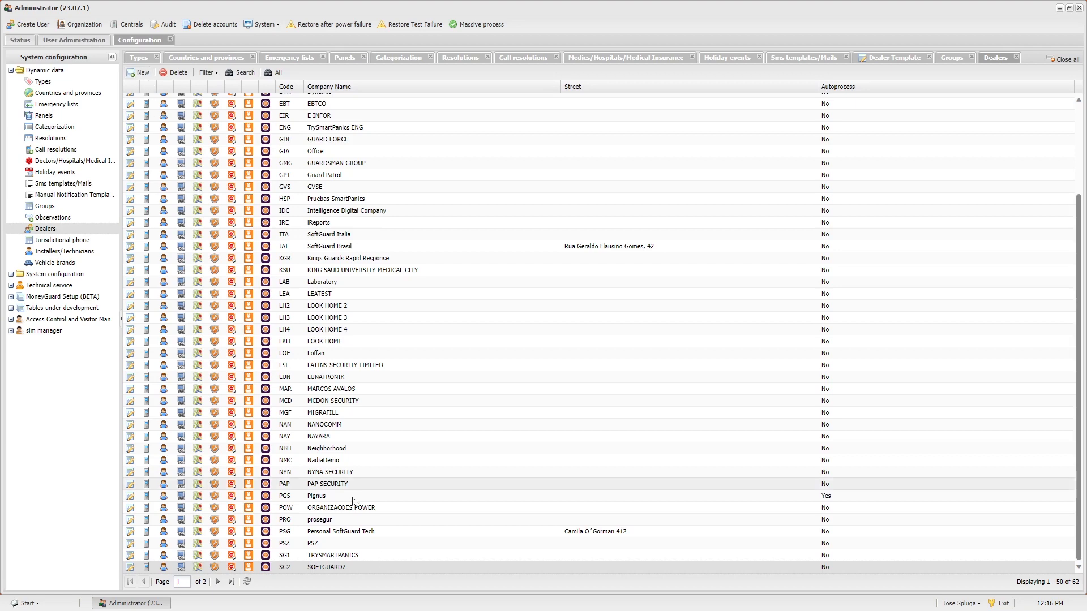
pyautogui.doubleClick(340, 568)
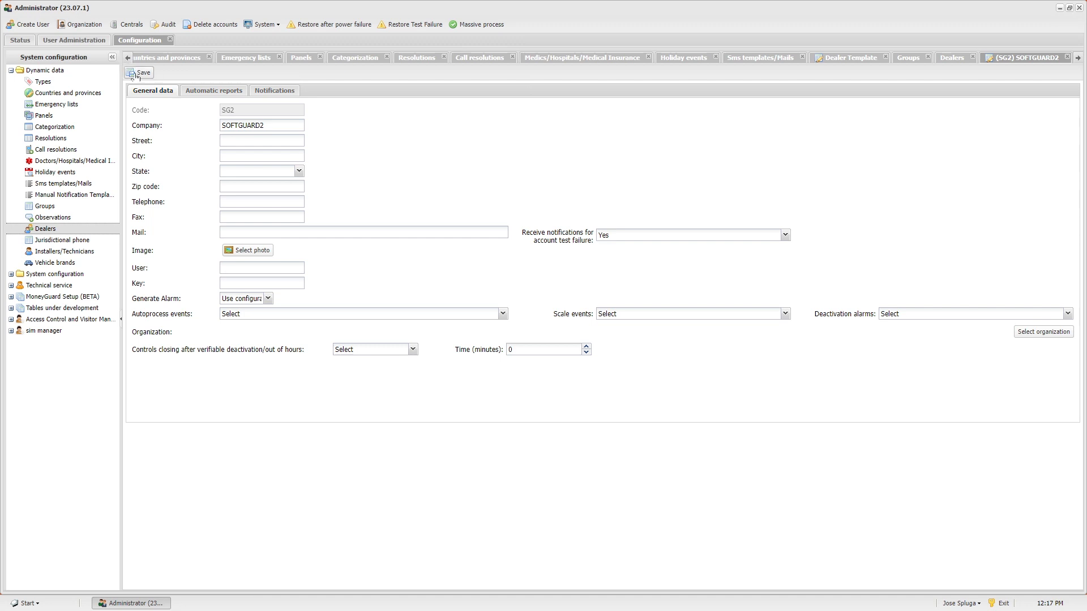
# Step: View the Police record and its Dial options in the jurisdictional phone list, and close it without saving
pyautogui.click(85, 243)
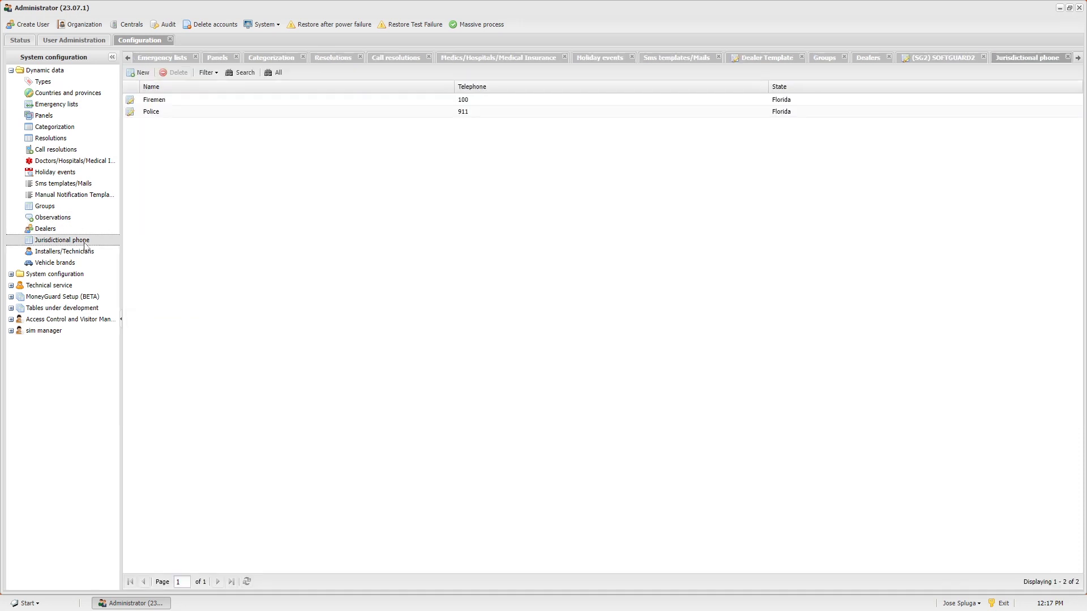
pyautogui.doubleClick(277, 116)
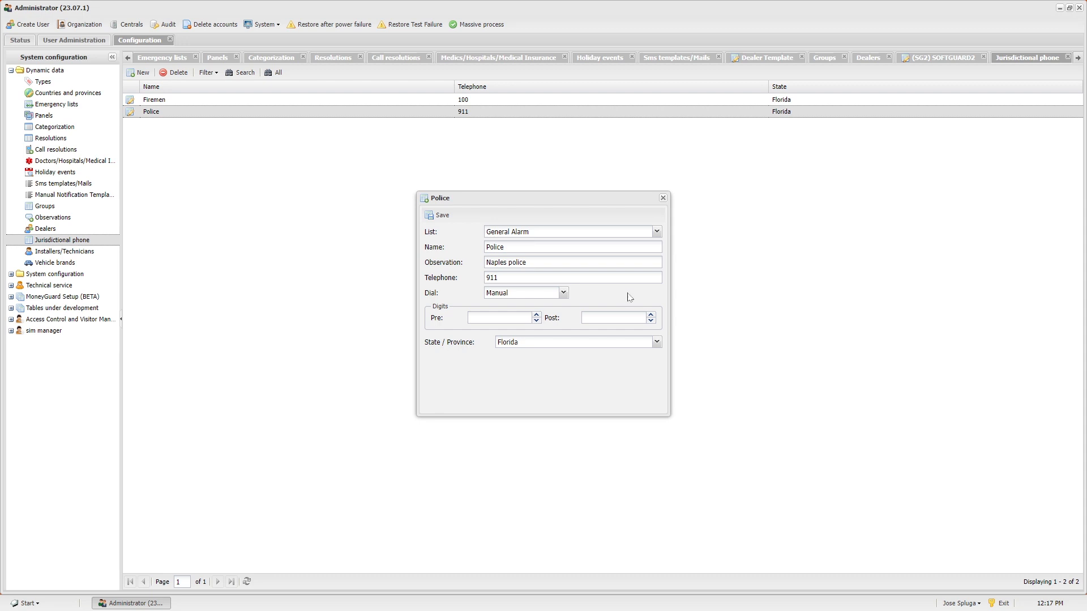
pyautogui.click(564, 293)
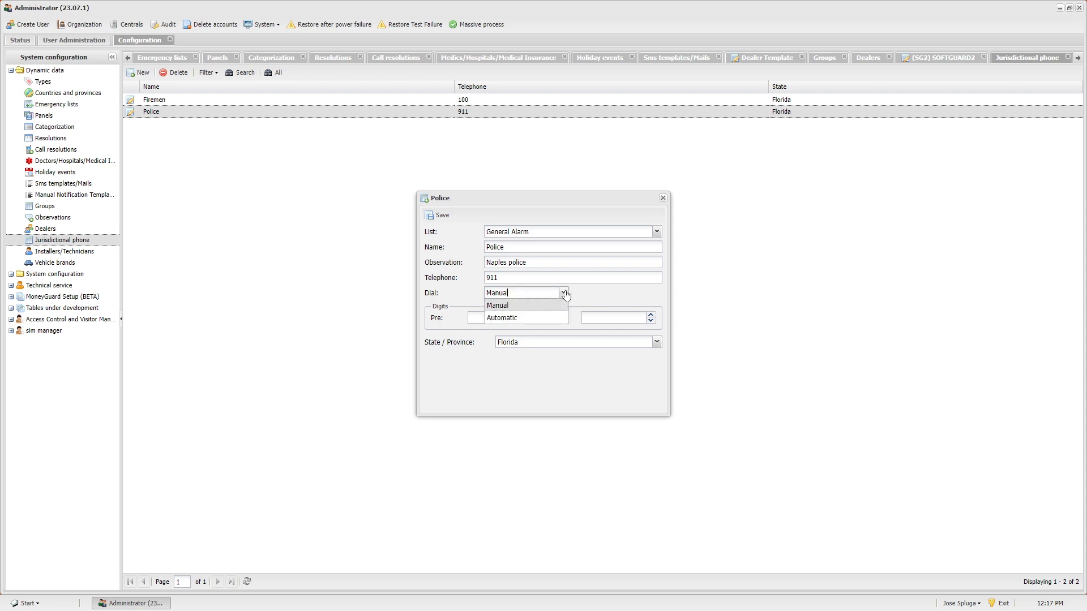
pyautogui.click(564, 293)
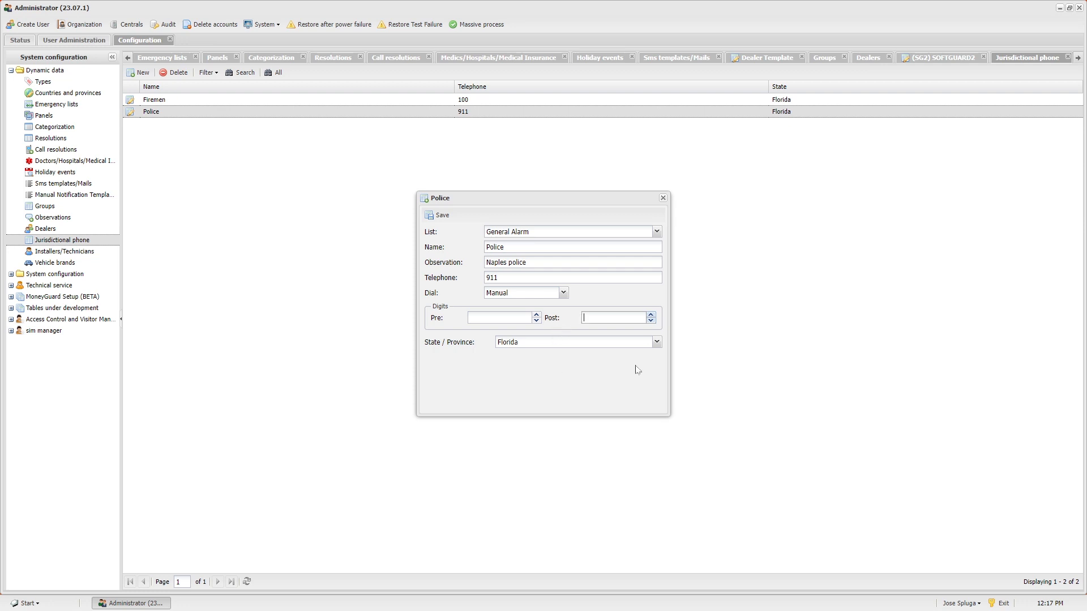
pyautogui.click(663, 198)
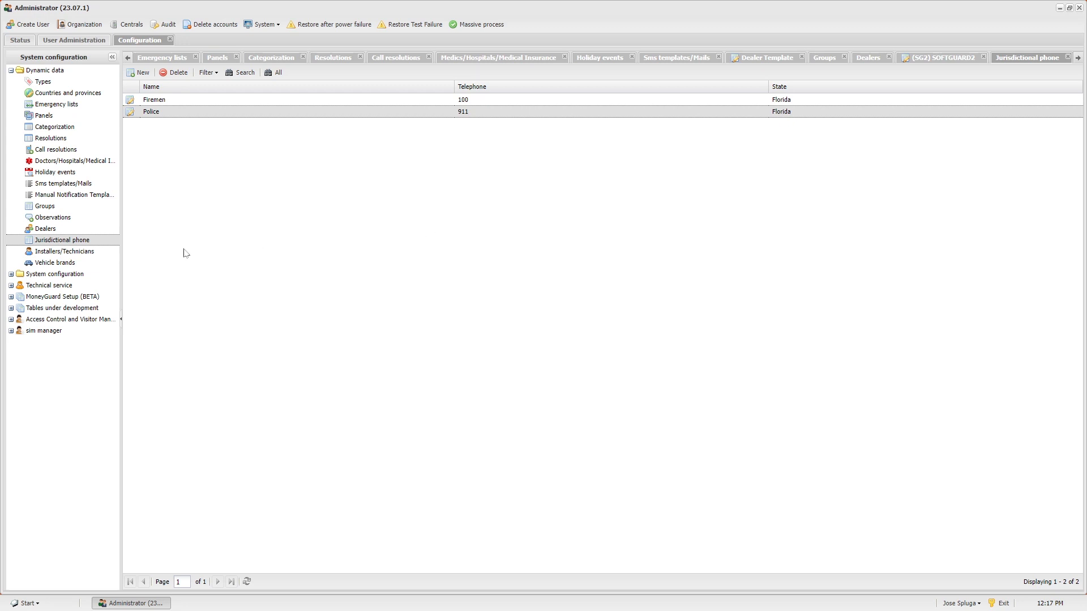
# Step: View the details of the EBT technician record without a company in the installers/technicians list, and close it without saving
pyautogui.click(93, 254)
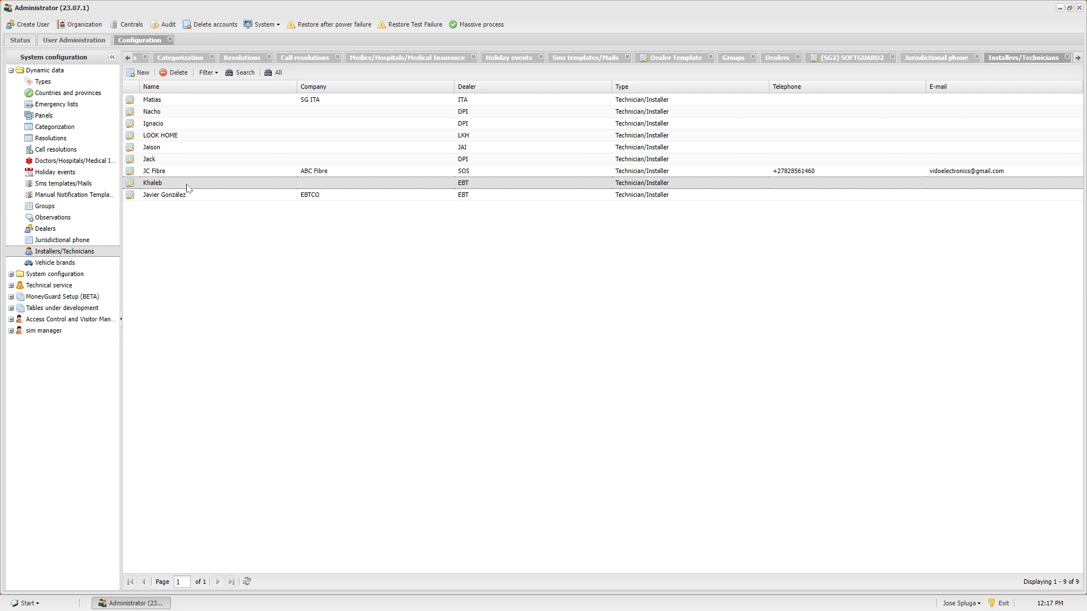
pyautogui.doubleClick(150, 185)
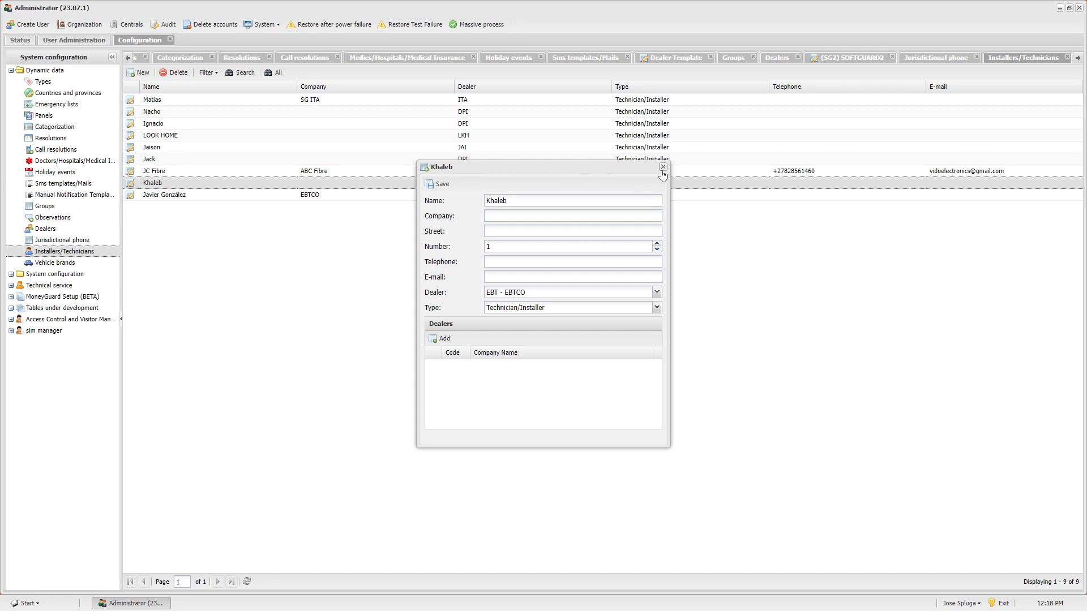
pyautogui.click(663, 167)
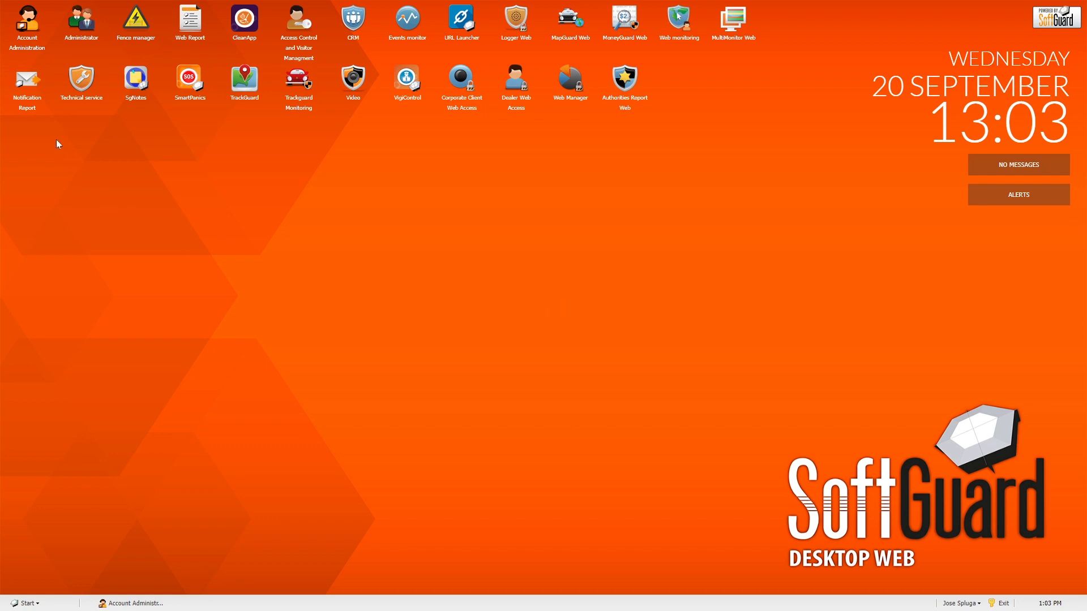
# Step: Switch to Account Administration, turn off the accounts list's Filiation view and move the Name column after Status
pyautogui.doubleClick(30, 30)
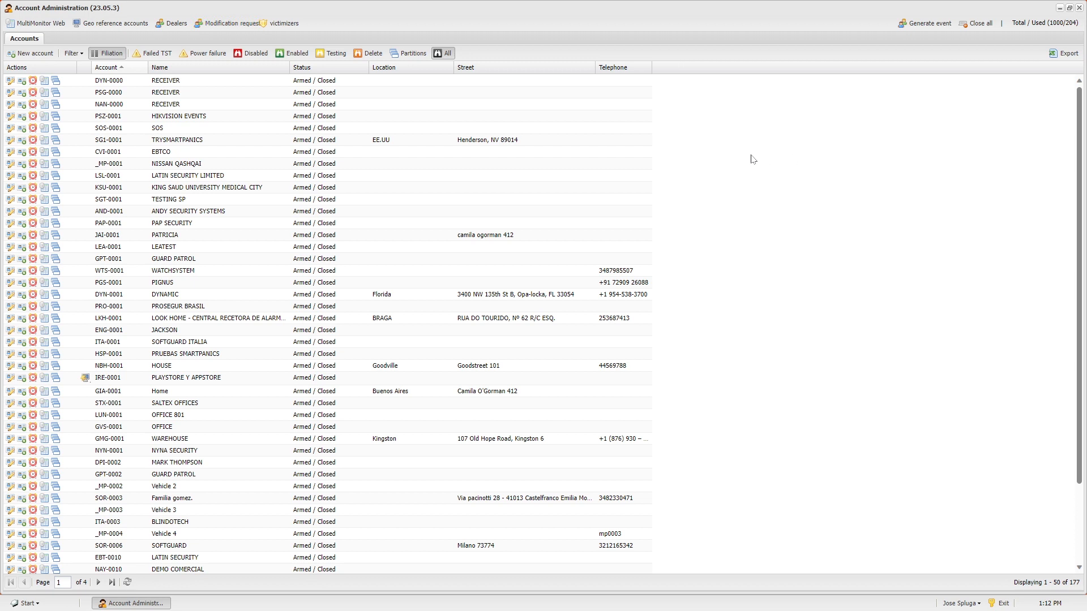
pyautogui.click(113, 56)
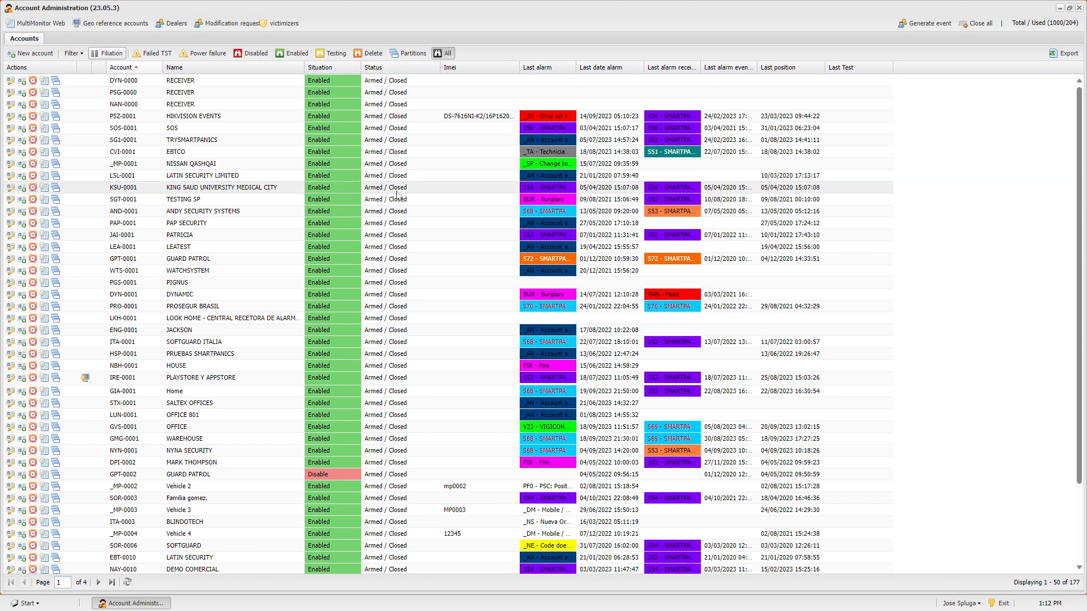
pyautogui.moveTo(338, 68); pyautogui.dragTo(434, 78)
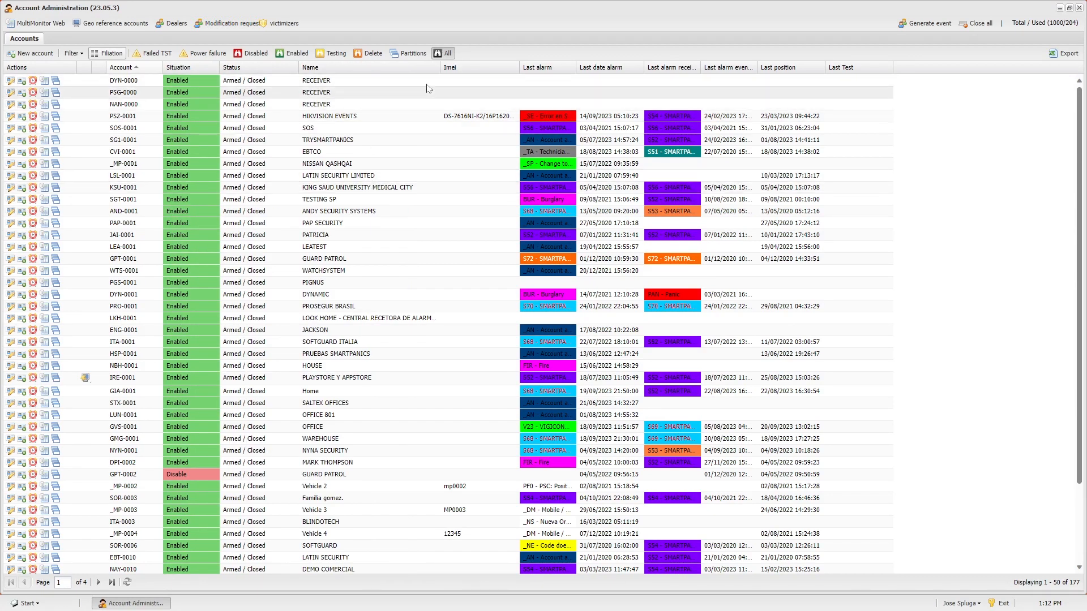
# Step: Look over the Name column's sorting and column options, and the accounts list's filter and export options
pyautogui.click(436, 69)
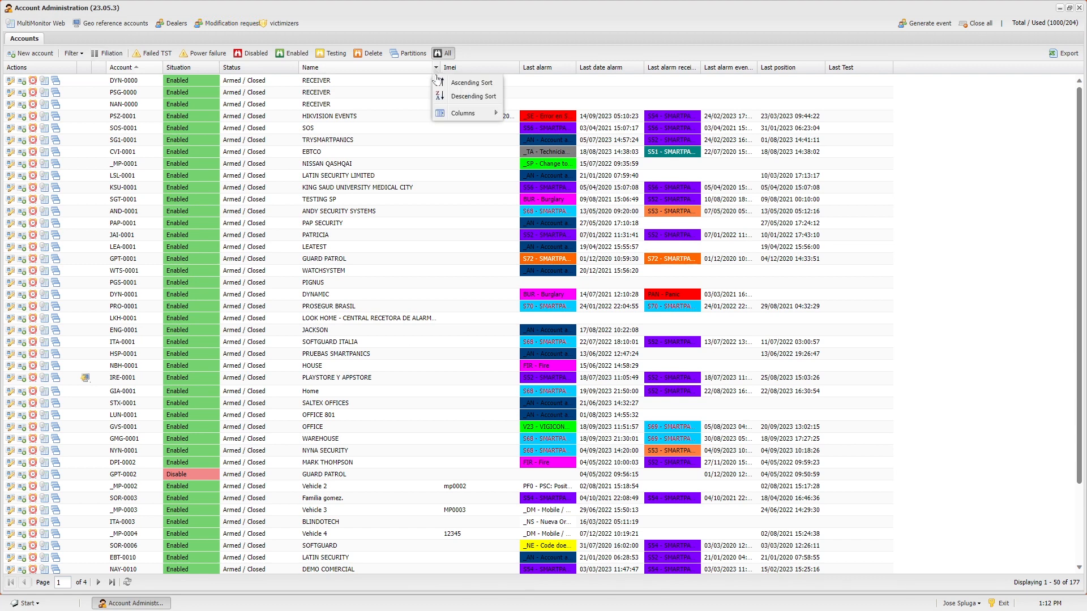
pyautogui.moveTo(461, 113)
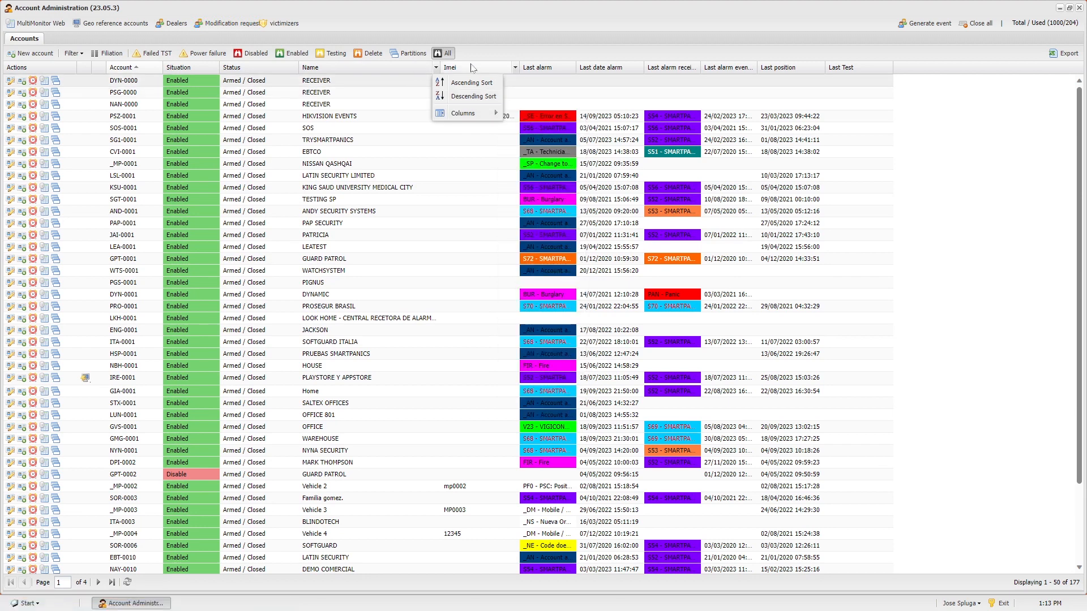
pyautogui.click(492, 58)
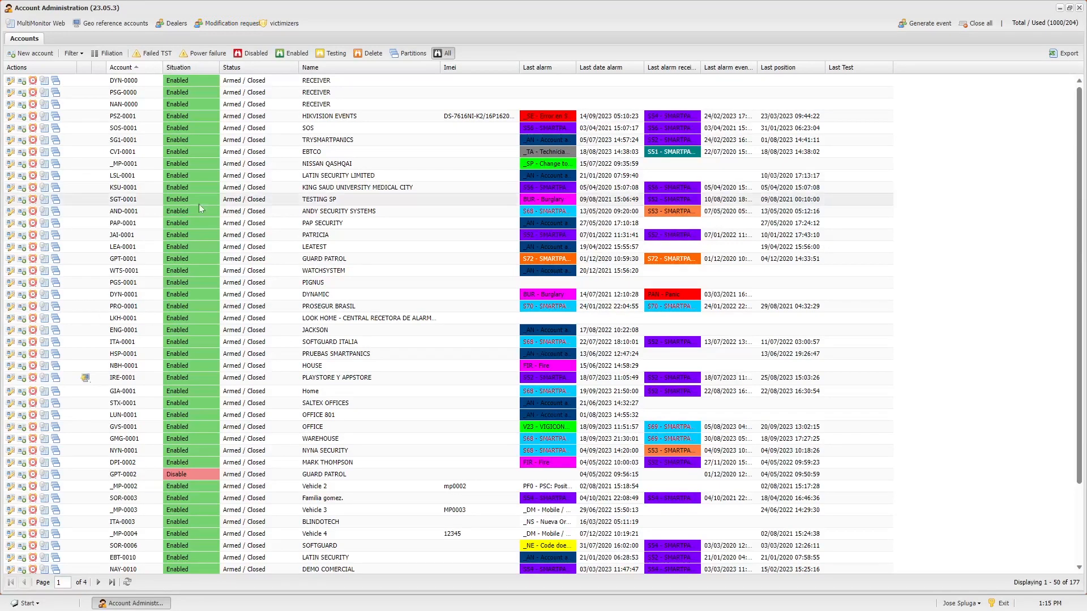
pyautogui.click(73, 54)
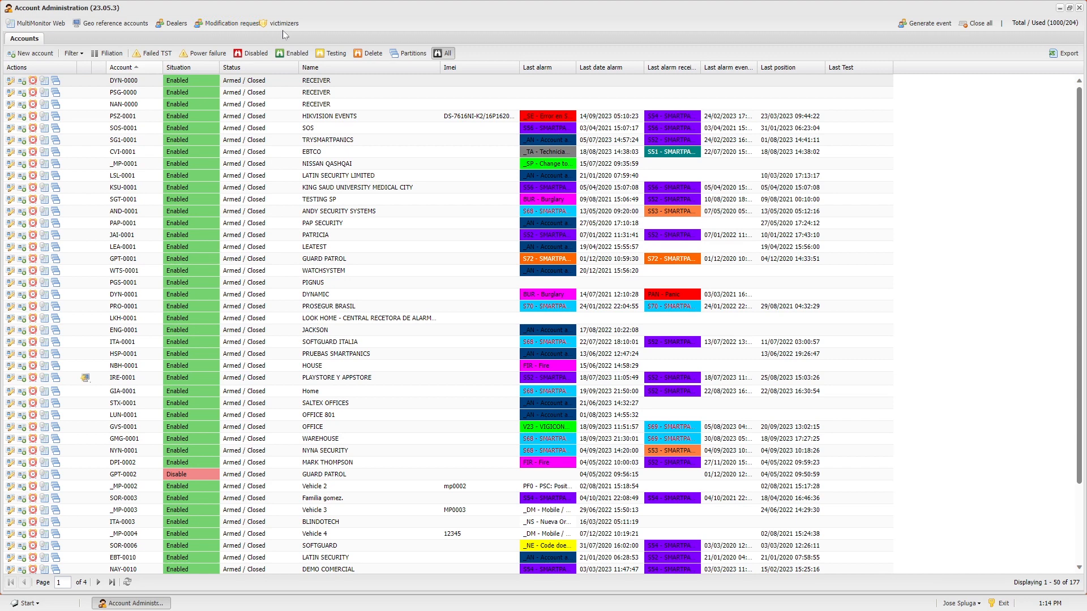
pyautogui.click(1064, 59)
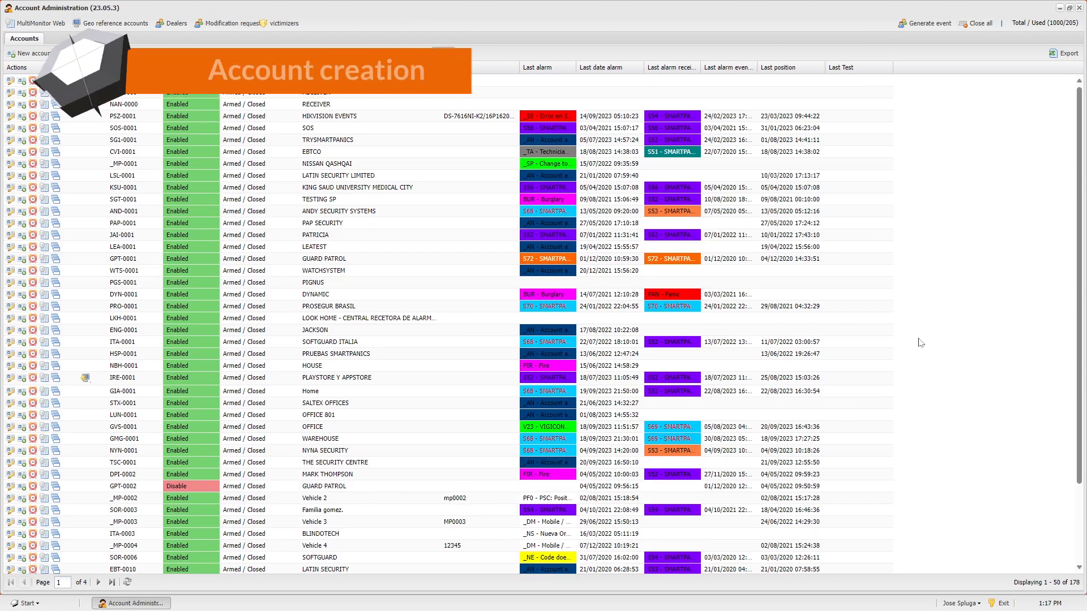
# Step: Start a new account and assign it to the SG2 dealer
pyautogui.click(35, 53)
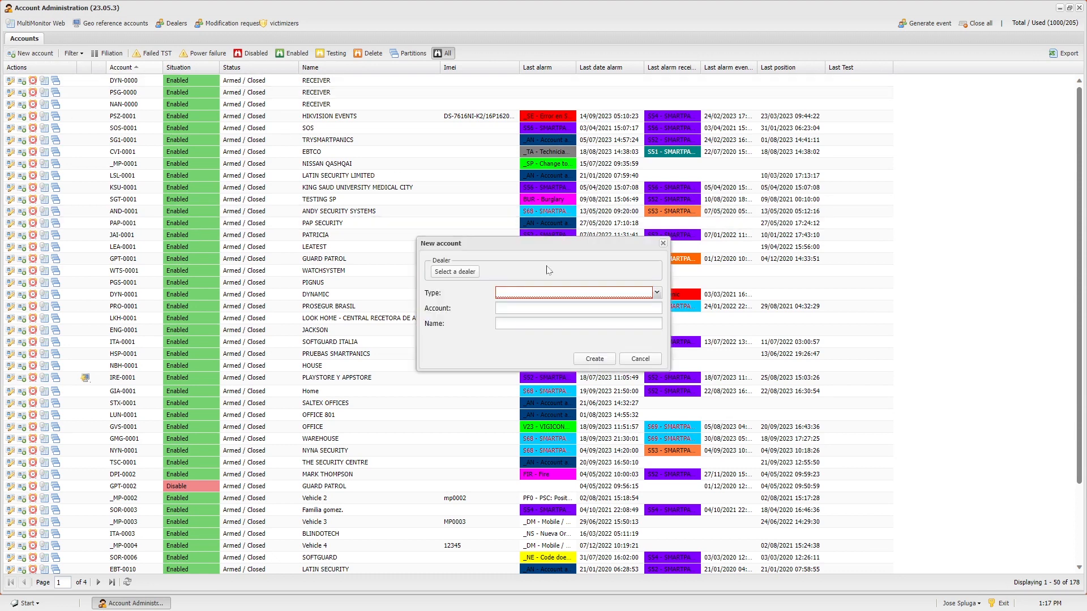
pyautogui.click(455, 272)
pyautogui.scroll(-10, 659, 339)
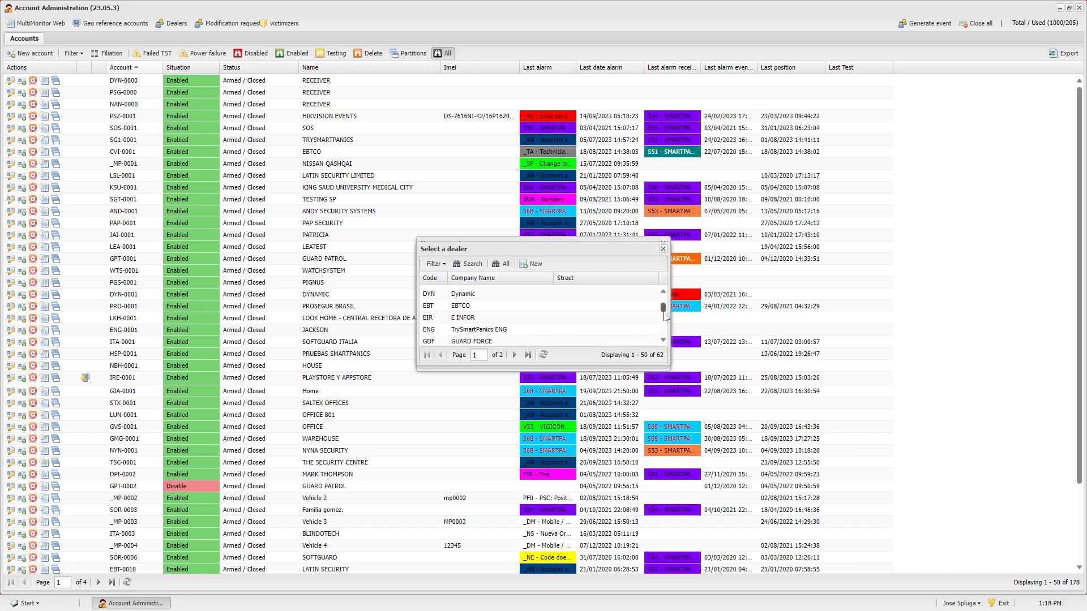
pyautogui.doubleClick(539, 339)
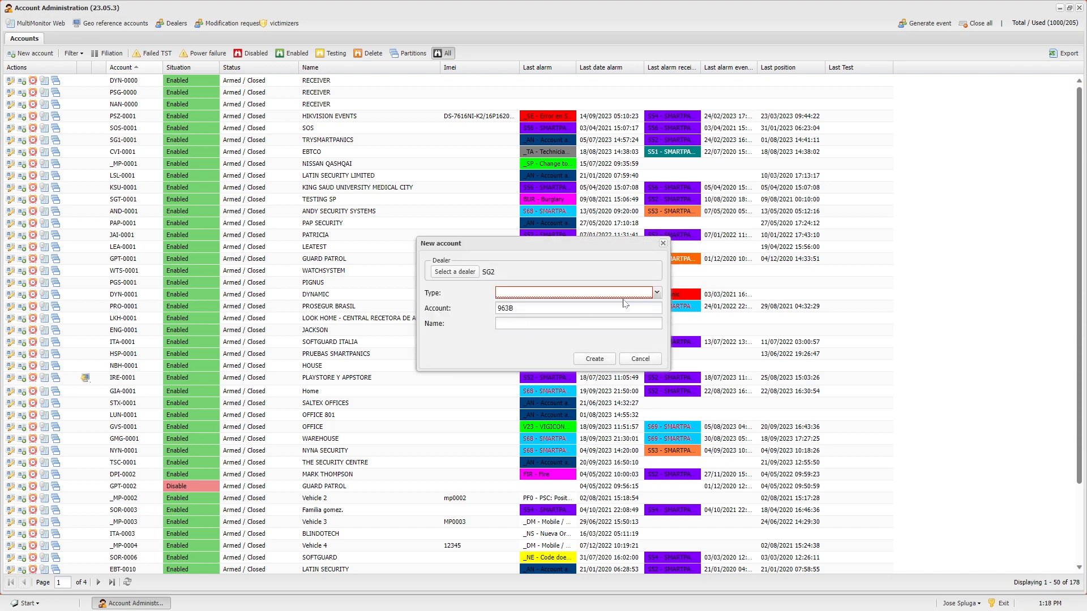
# Step: Set the new account's type to Residential, enter the family's name as account name, and create the account
pyautogui.click(656, 293)
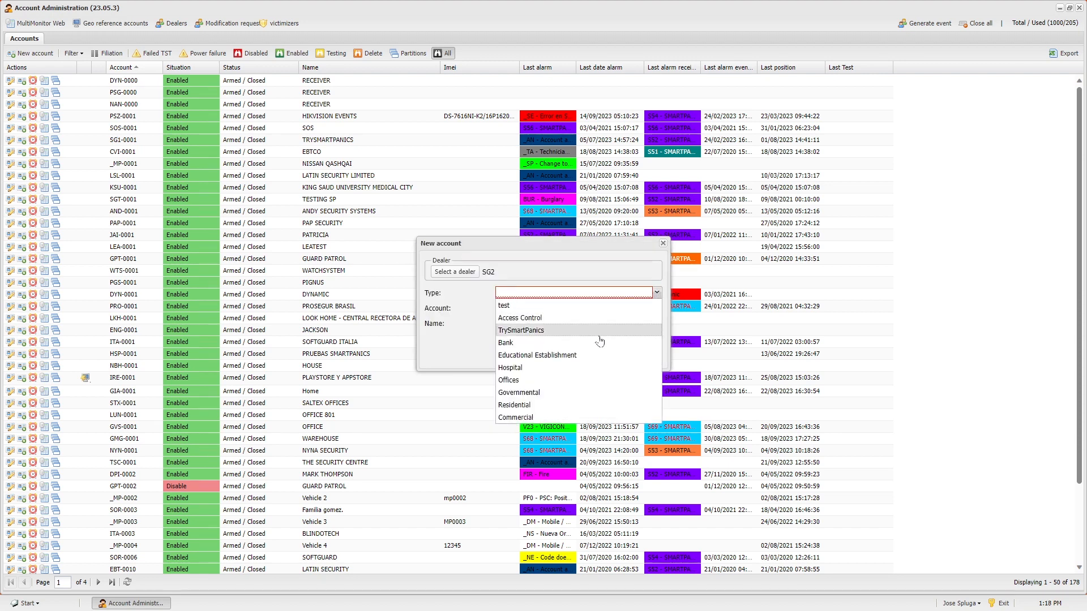
pyautogui.click(528, 405)
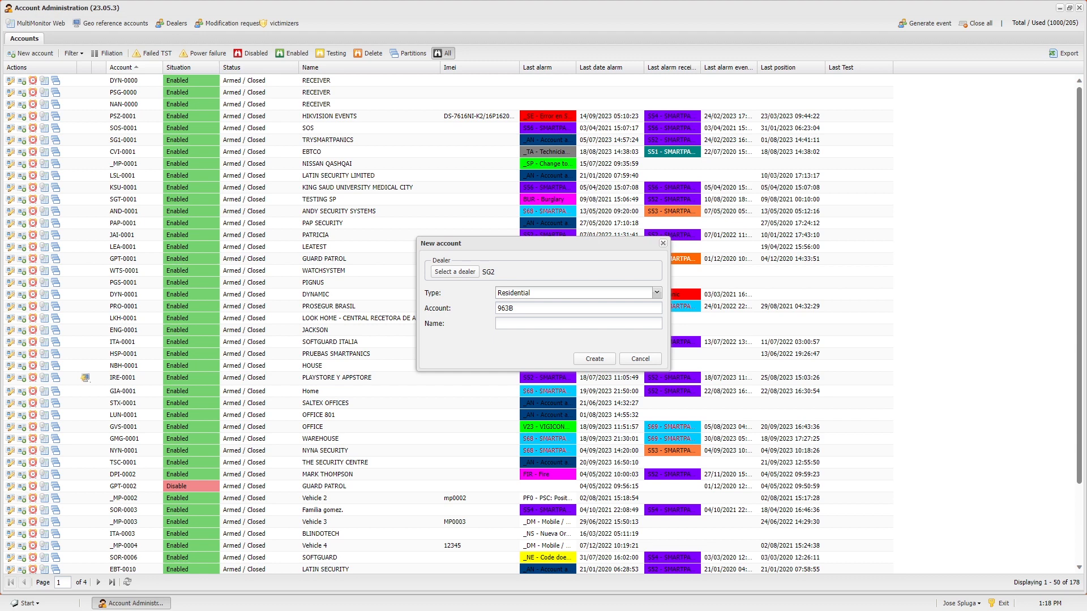
pyautogui.press('Tab')
pyautogui.write('Smith Family')
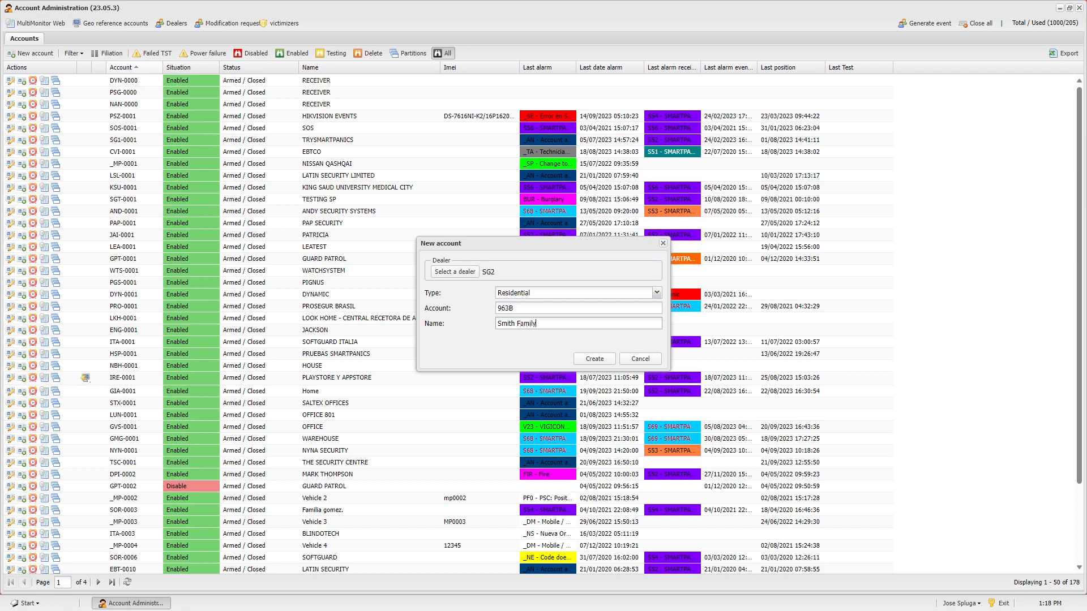
pyautogui.click(590, 362)
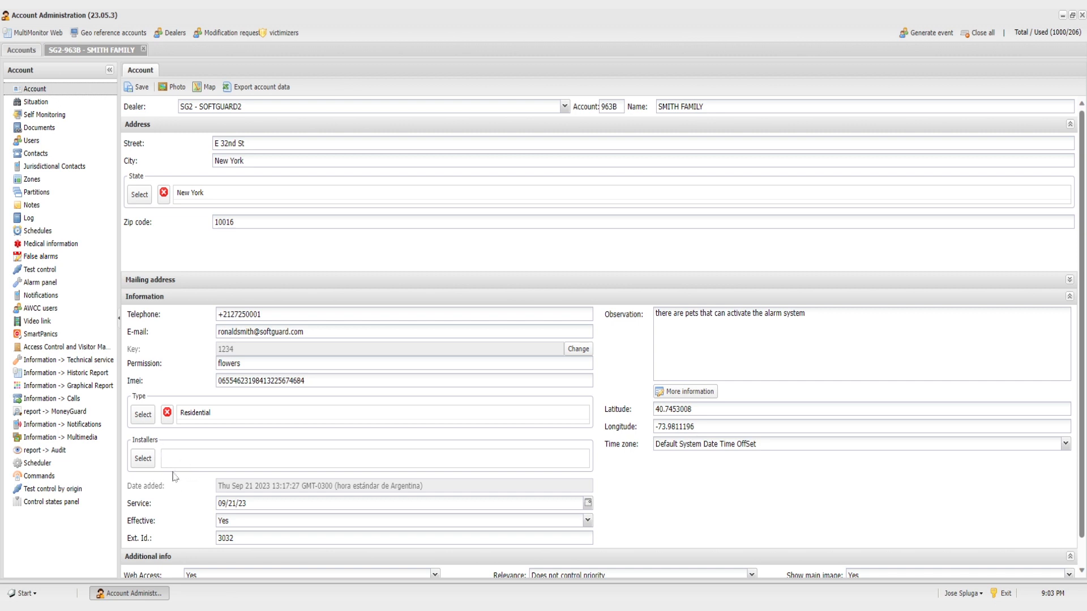
# Step: Examine the new account's additional info and its Relevance priority options without changing them
pyautogui.scroll(-1, 175, 477)
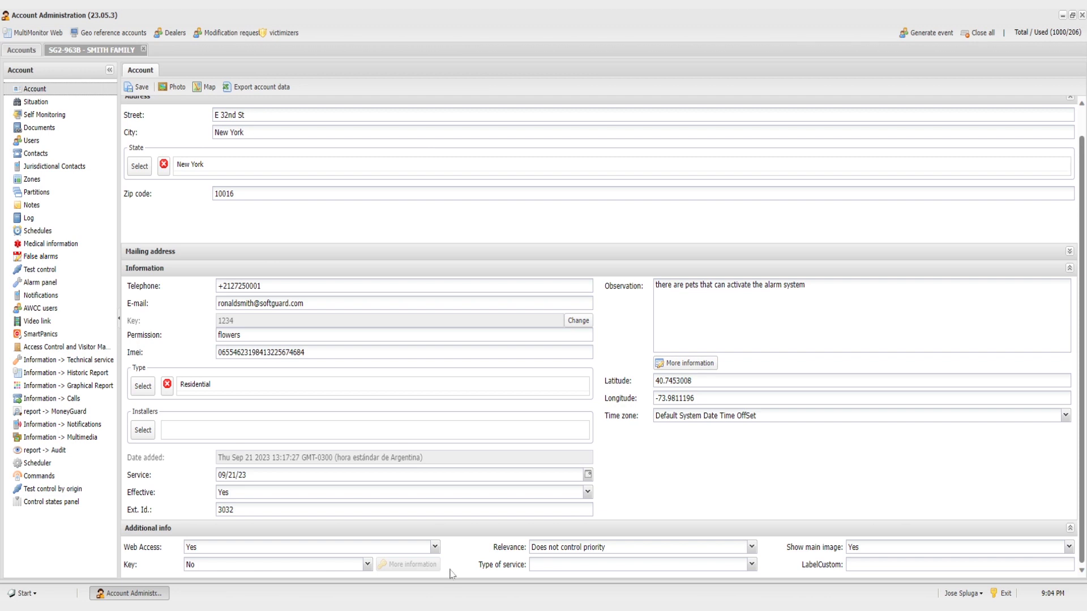
pyautogui.click(753, 549)
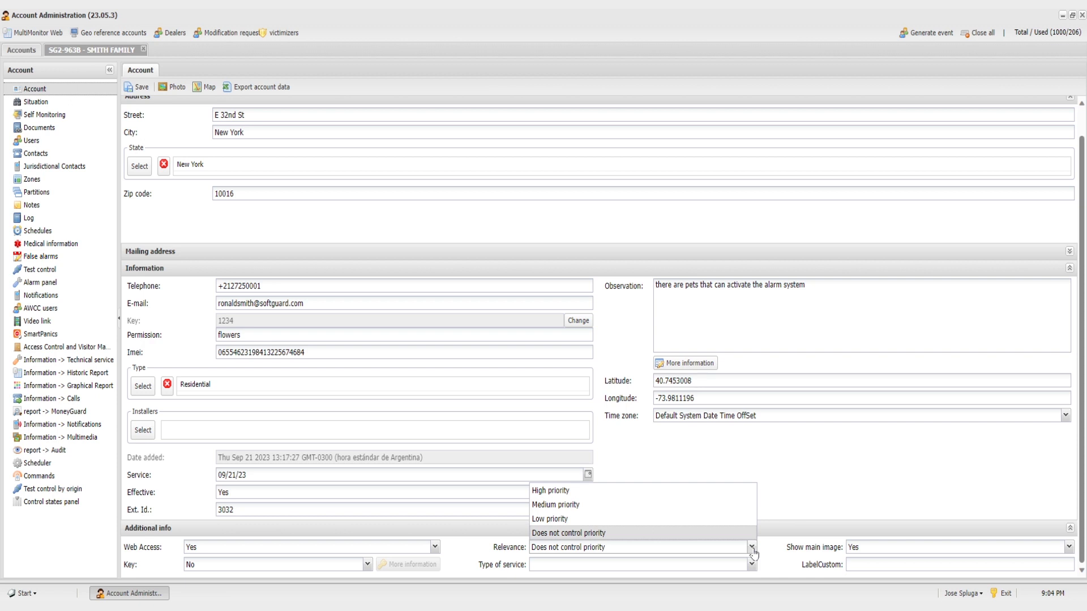
pyautogui.click(752, 549)
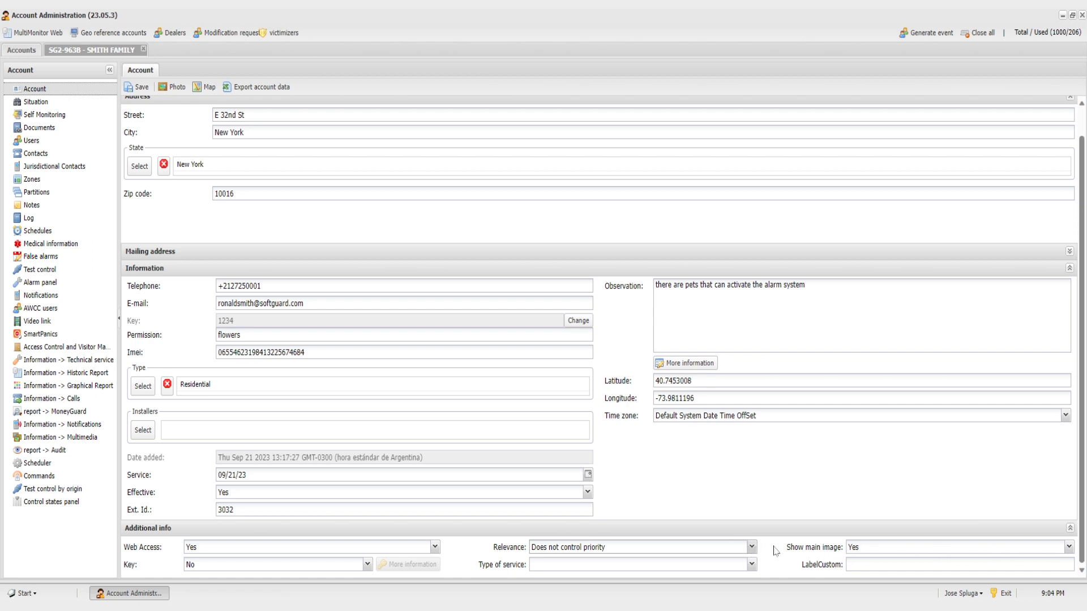
# Step: Switch the account's situation through Disable, Testing and Testing by zones to examine the settings of each state
pyautogui.click(39, 103)
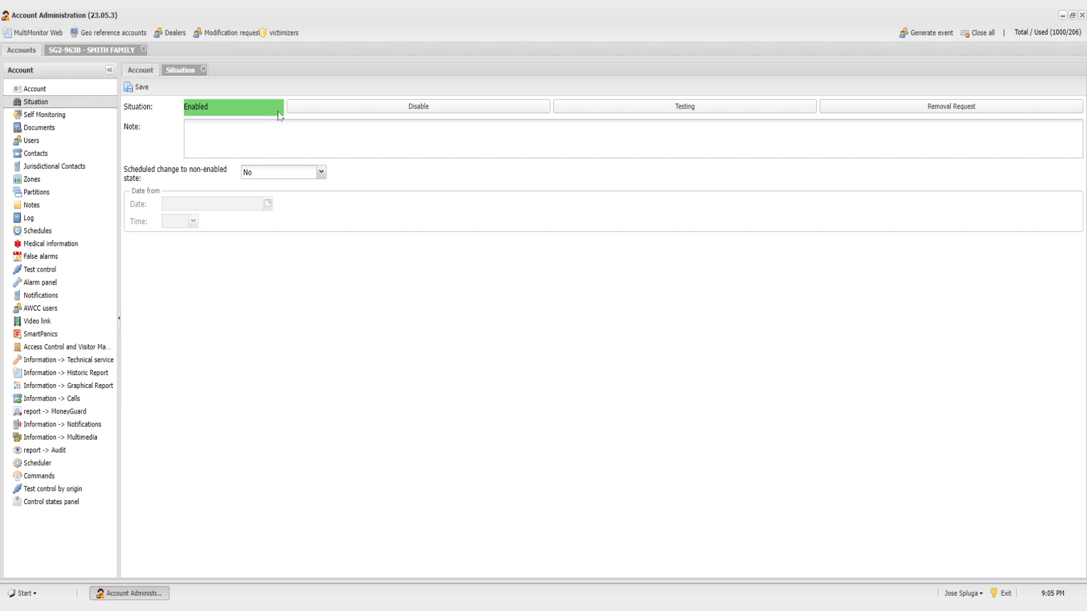
pyautogui.click(363, 114)
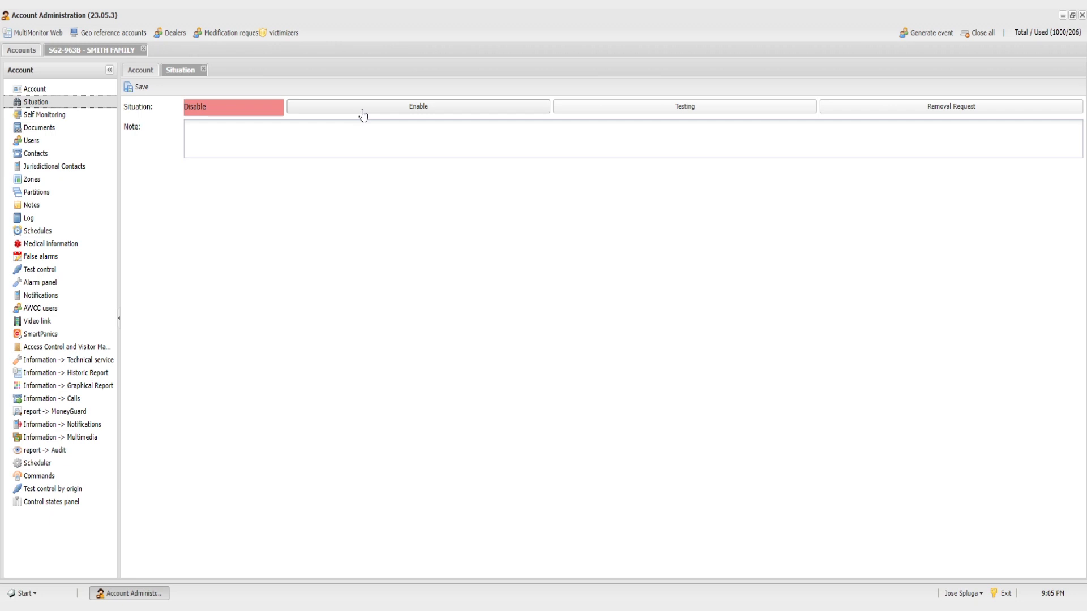
pyautogui.click(638, 113)
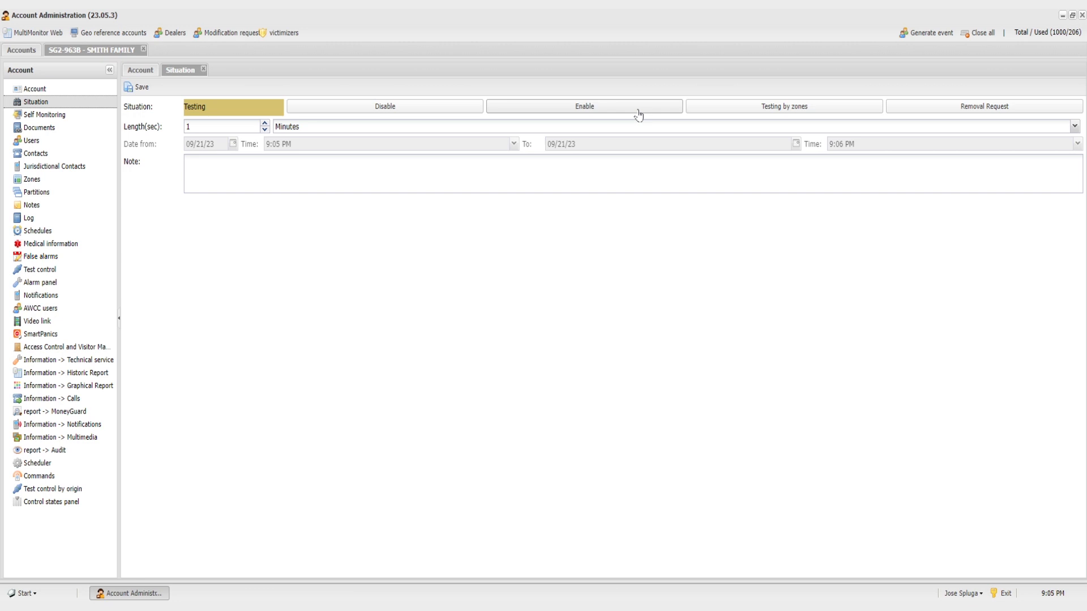
pyautogui.click(756, 116)
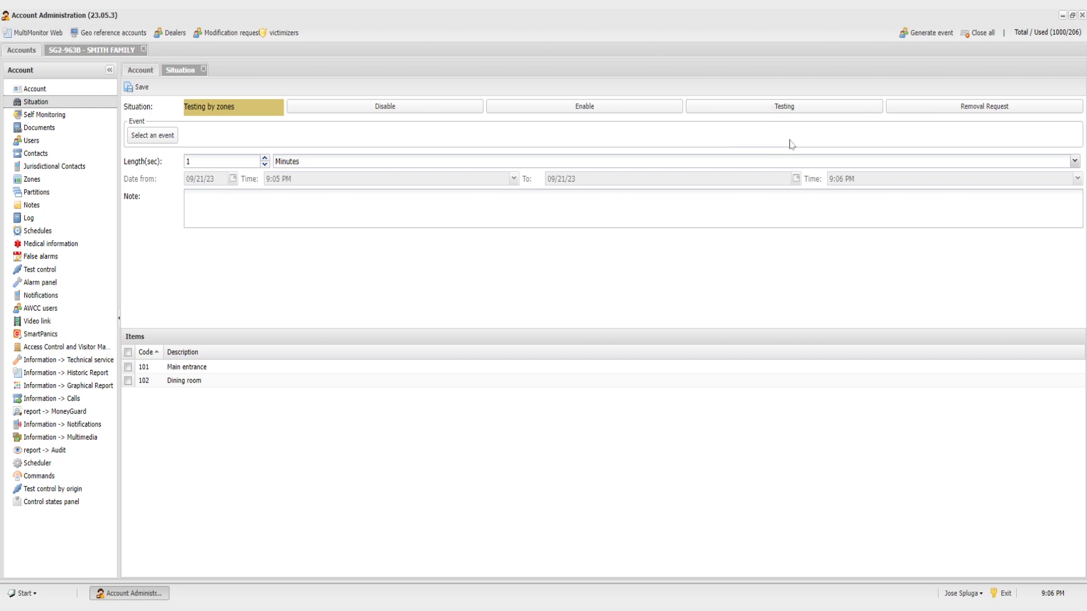
# Step: Examine the Removal Request state, set the account's situation to Enabled and save it
pyautogui.click(965, 111)
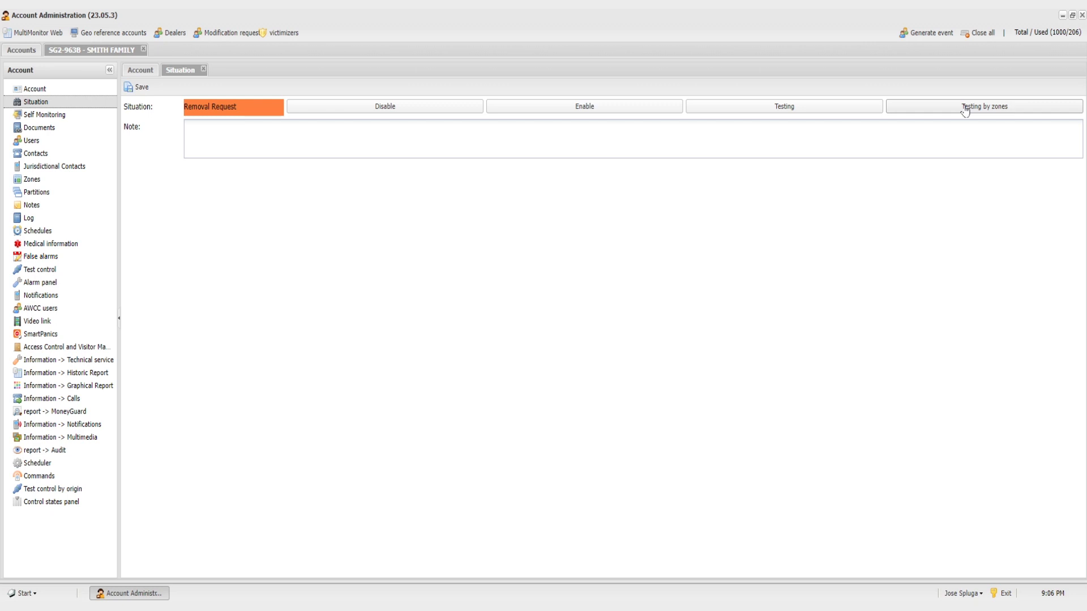
pyautogui.click(536, 109)
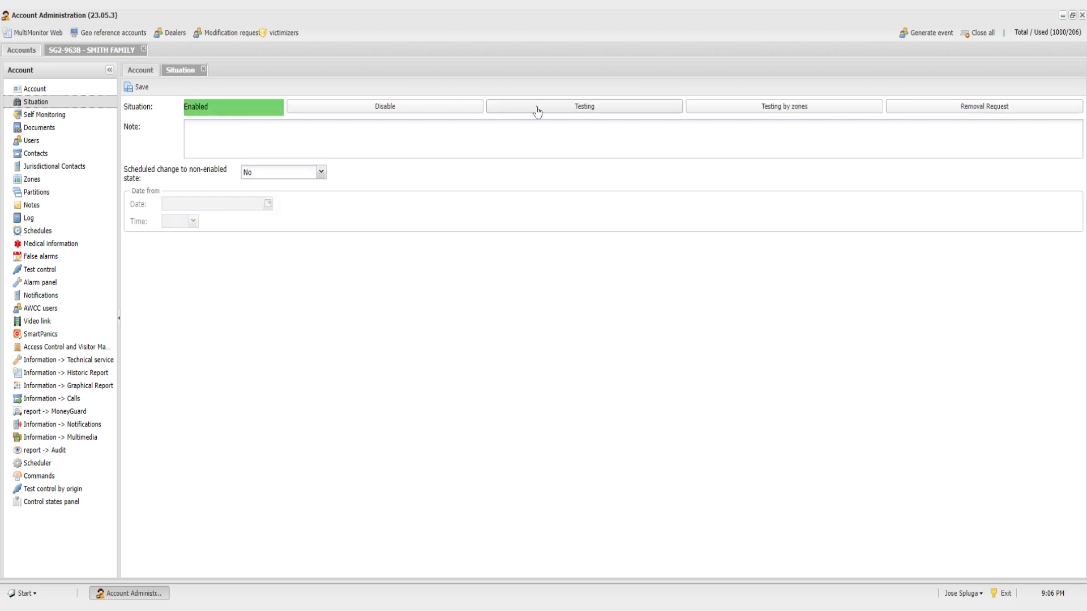
pyautogui.click(136, 88)
# Step: Examine the self-monitoring options for automatic event processing and autoprocess events priority, and view the account's documents
pyautogui.click(67, 117)
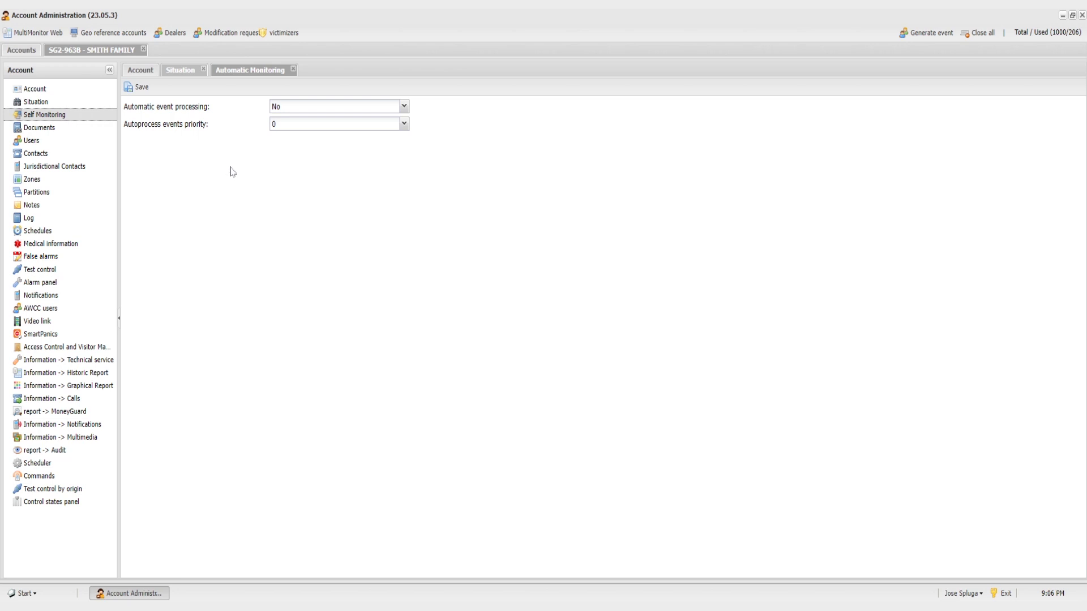
pyautogui.click(406, 109)
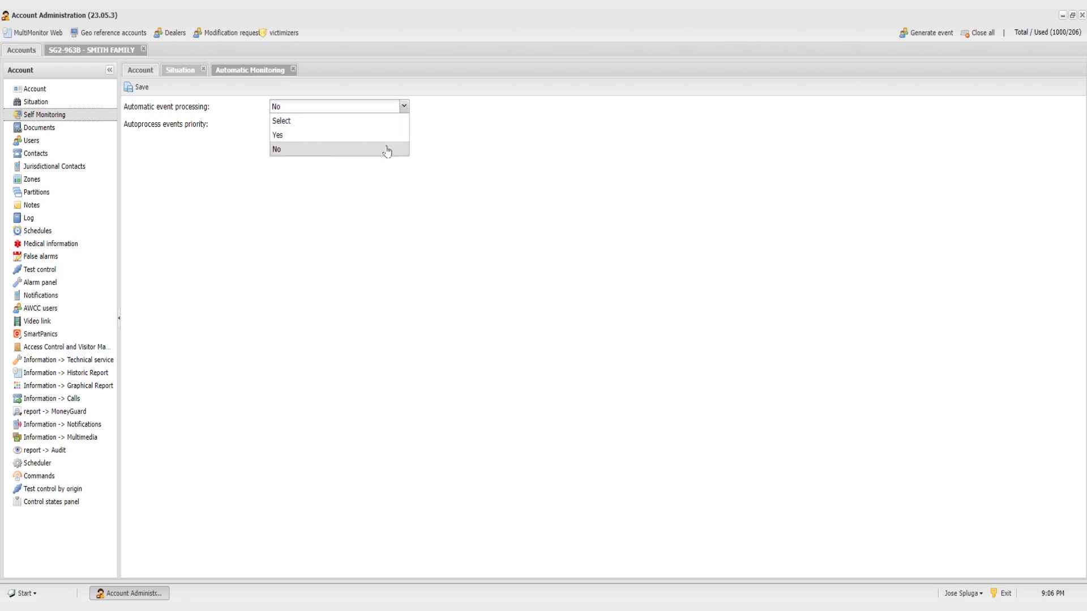
pyautogui.click(405, 109)
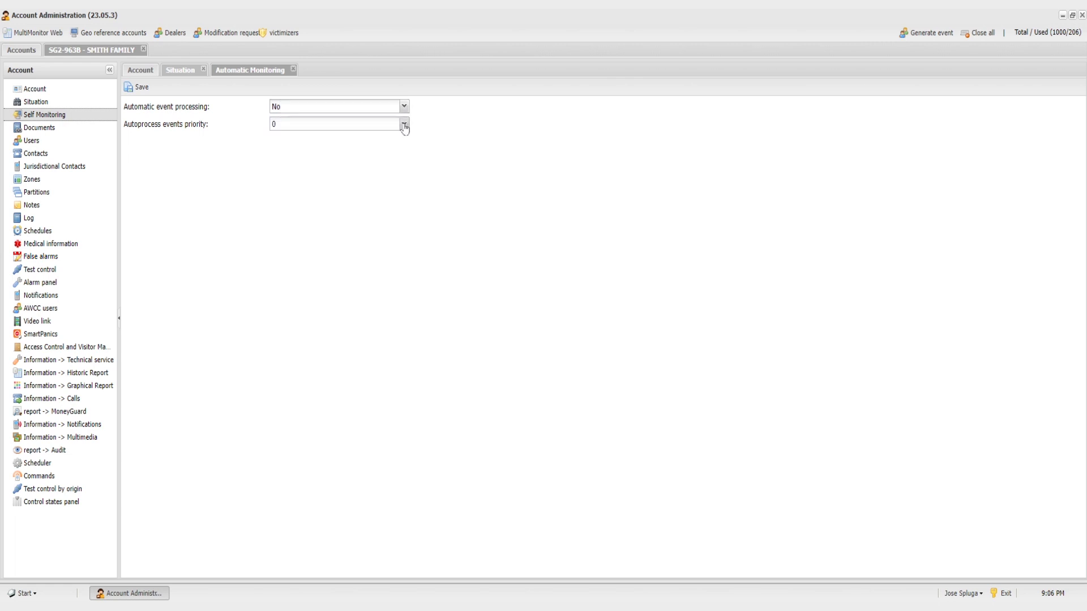
pyautogui.click(405, 124)
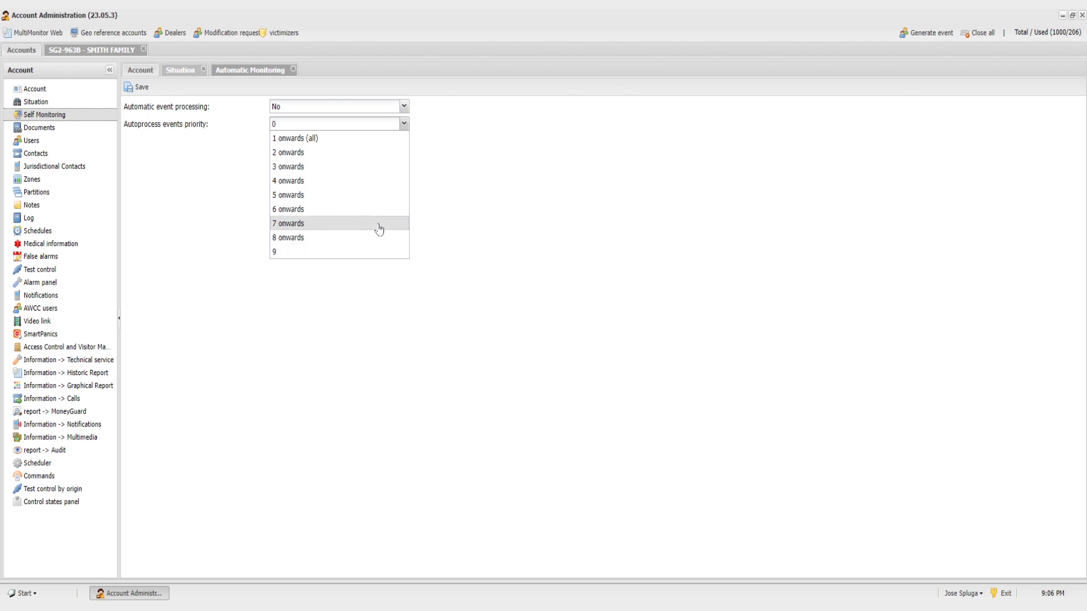
pyautogui.click(403, 124)
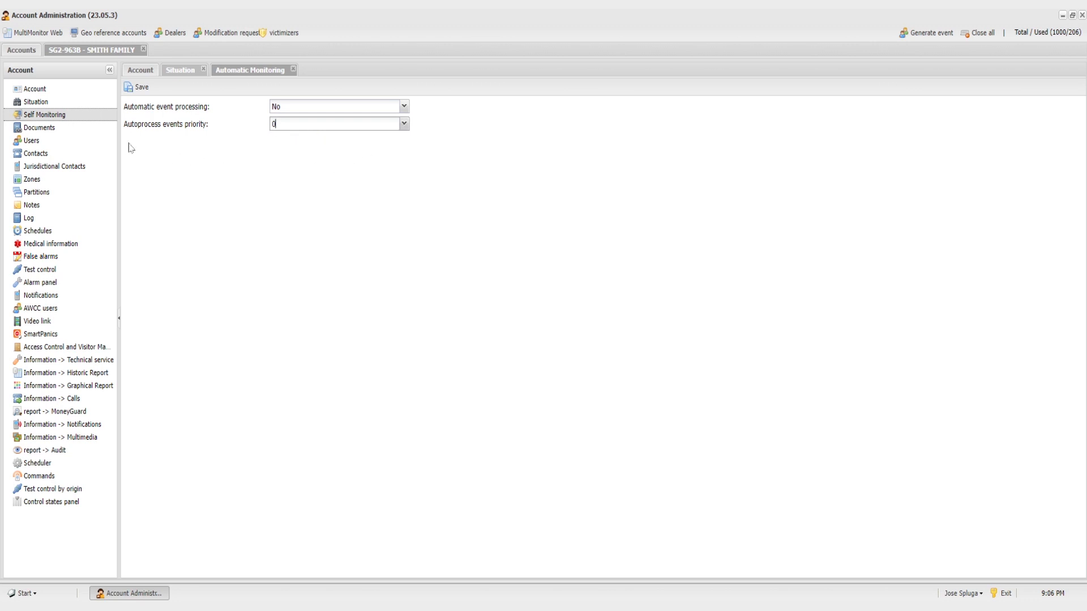
pyautogui.click(72, 131)
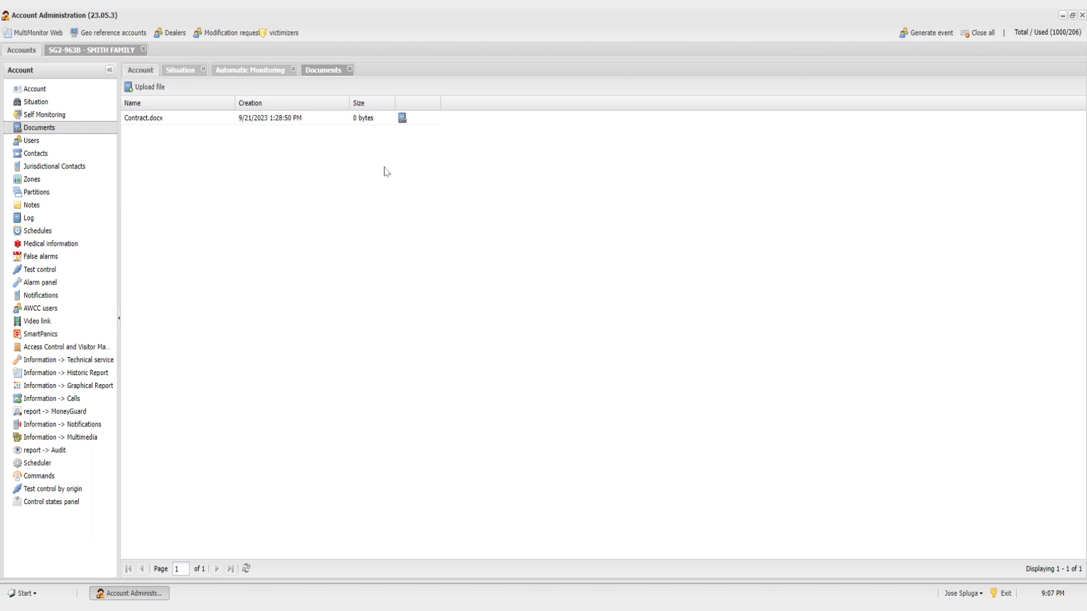
# Step: Review the first account user's record, including its Type options, and save it without changes
pyautogui.click(61, 144)
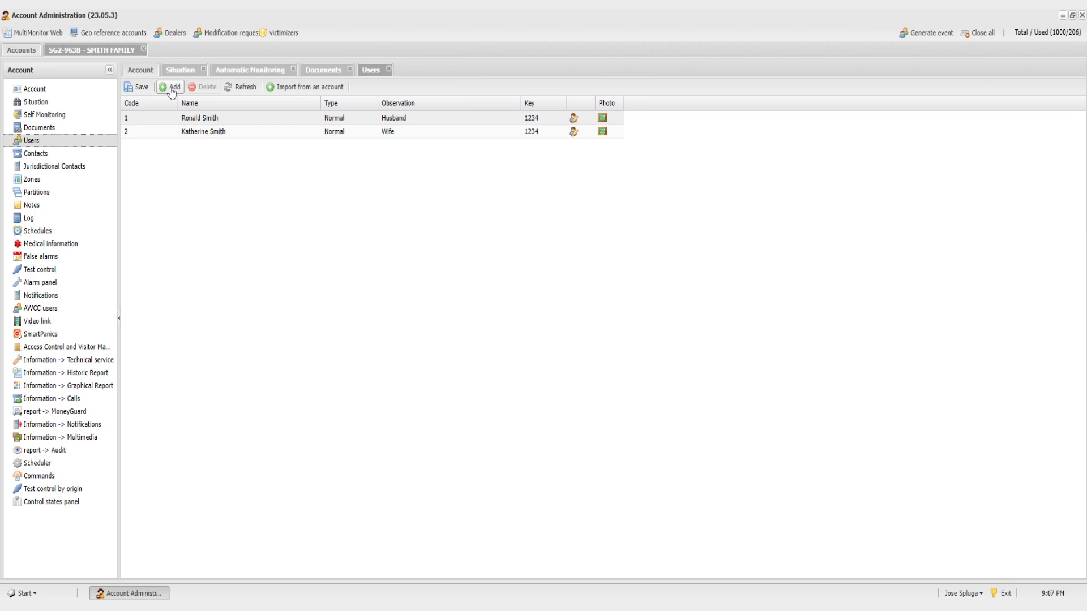
pyautogui.doubleClick(191, 120)
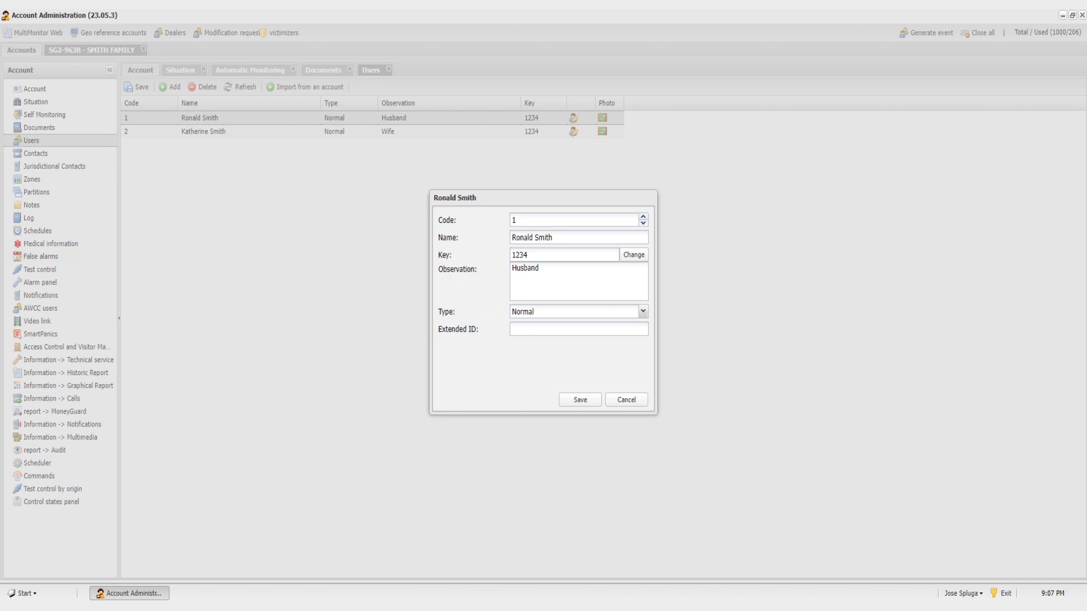
pyautogui.click(643, 313)
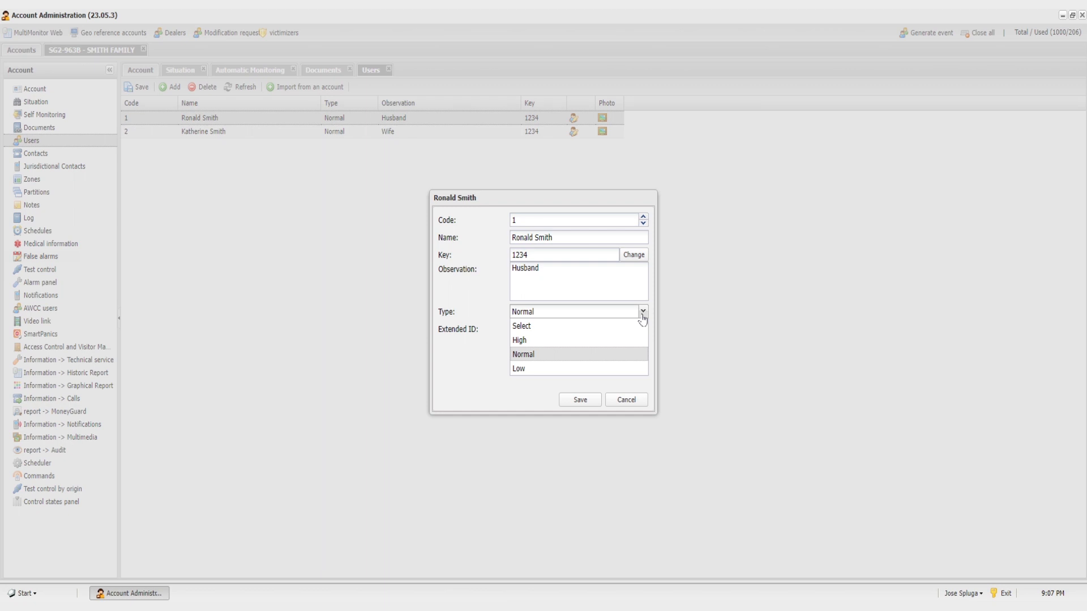
pyautogui.click(643, 317)
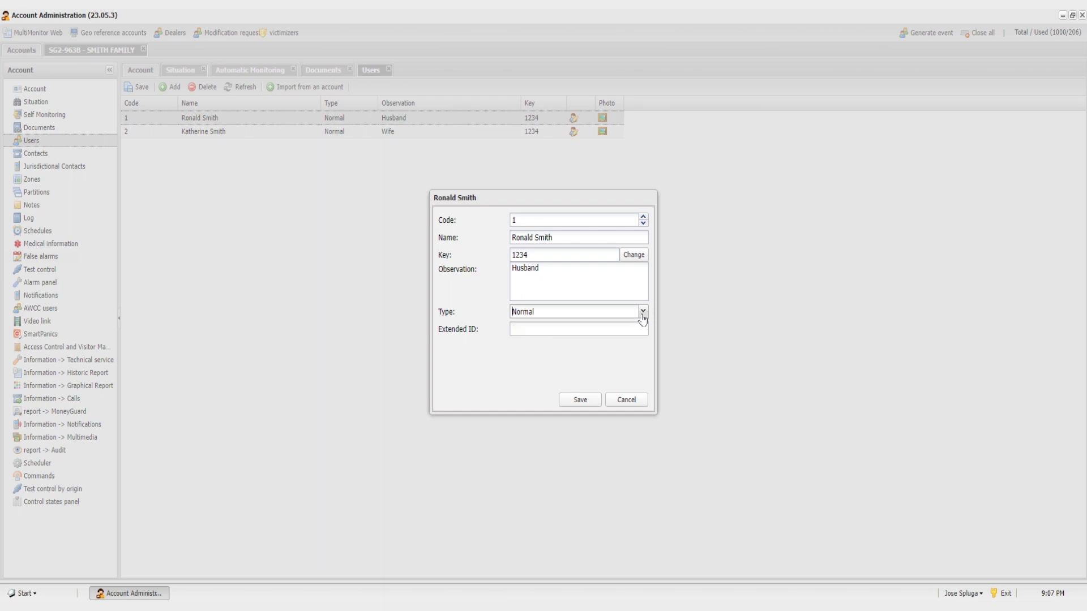
pyautogui.click(580, 400)
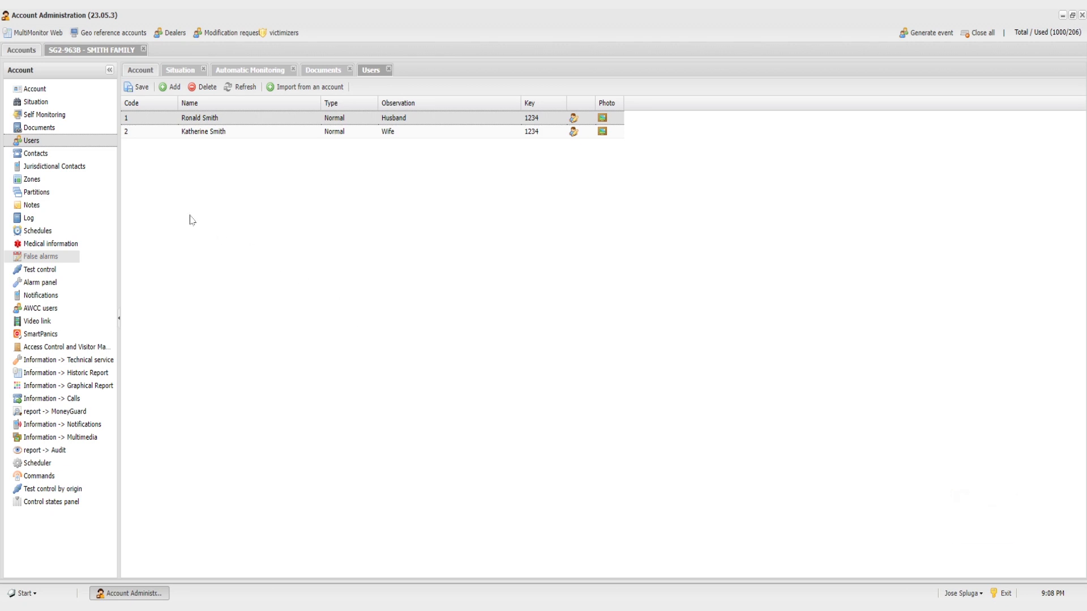
# Step: Review the account's listed contact, including the Dial options, and save the record without changes
pyautogui.click(76, 157)
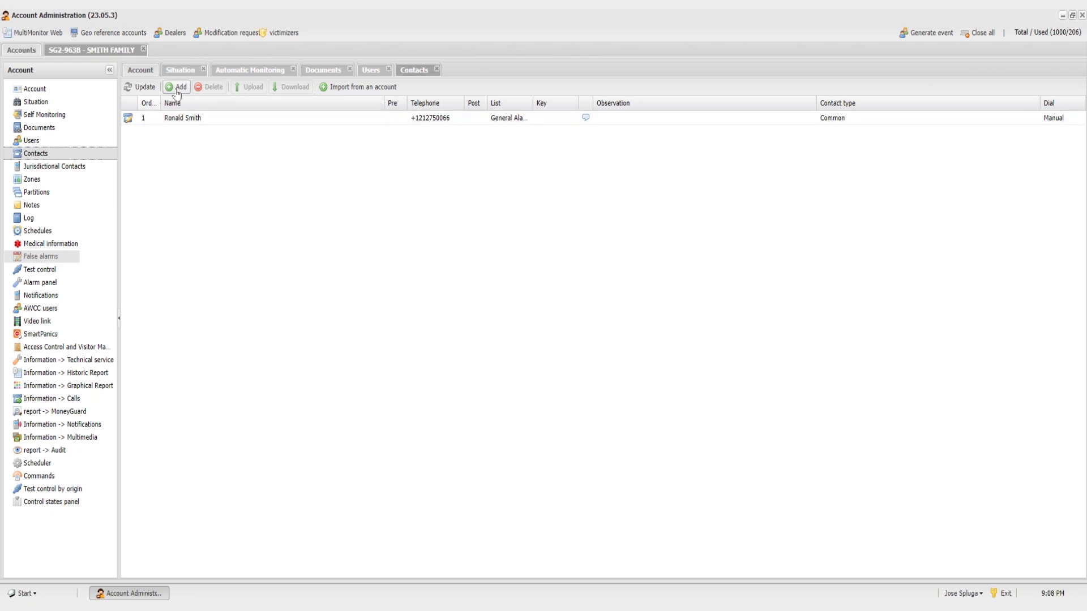
pyautogui.doubleClick(229, 118)
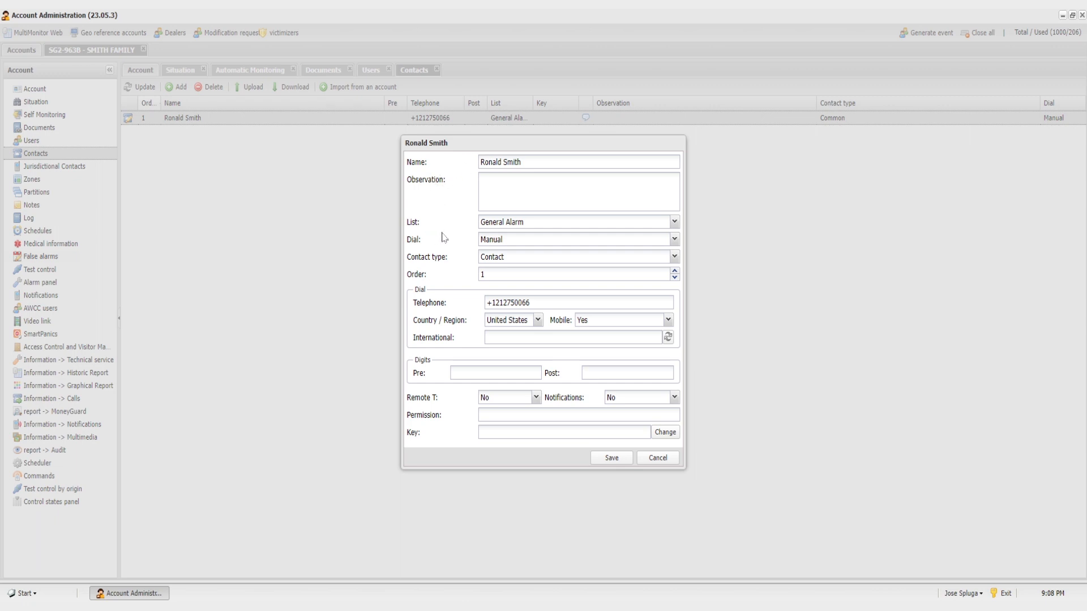
pyautogui.click(674, 240)
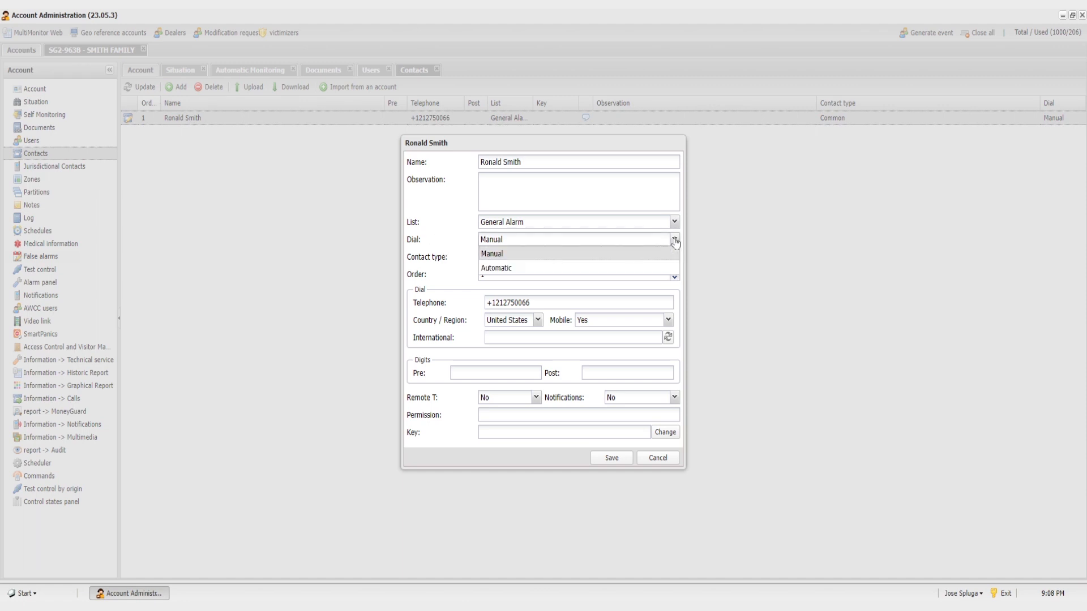
pyautogui.click(674, 241)
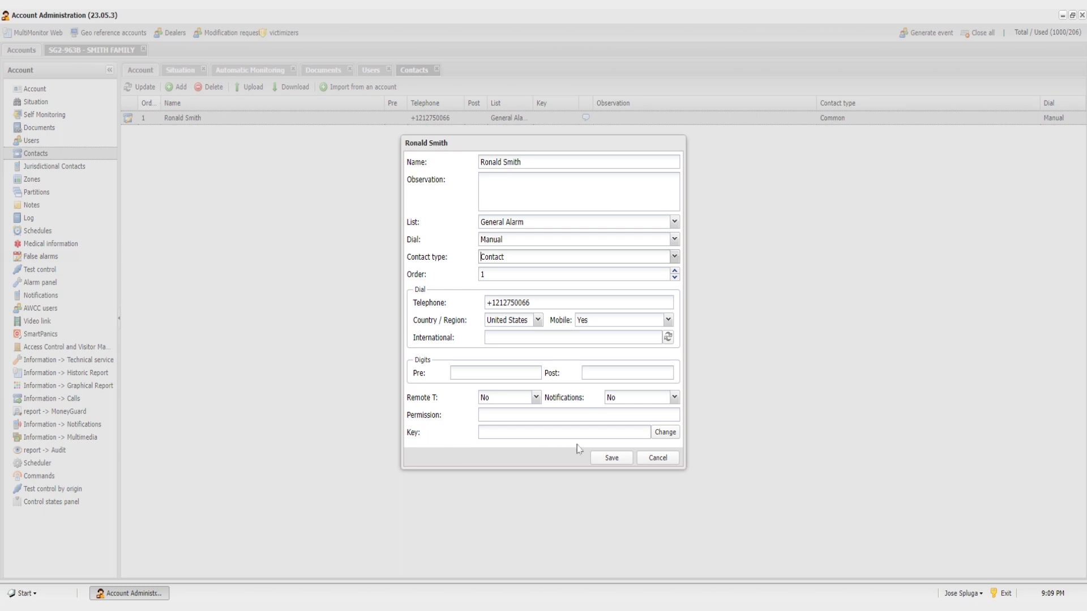
pyautogui.click(599, 462)
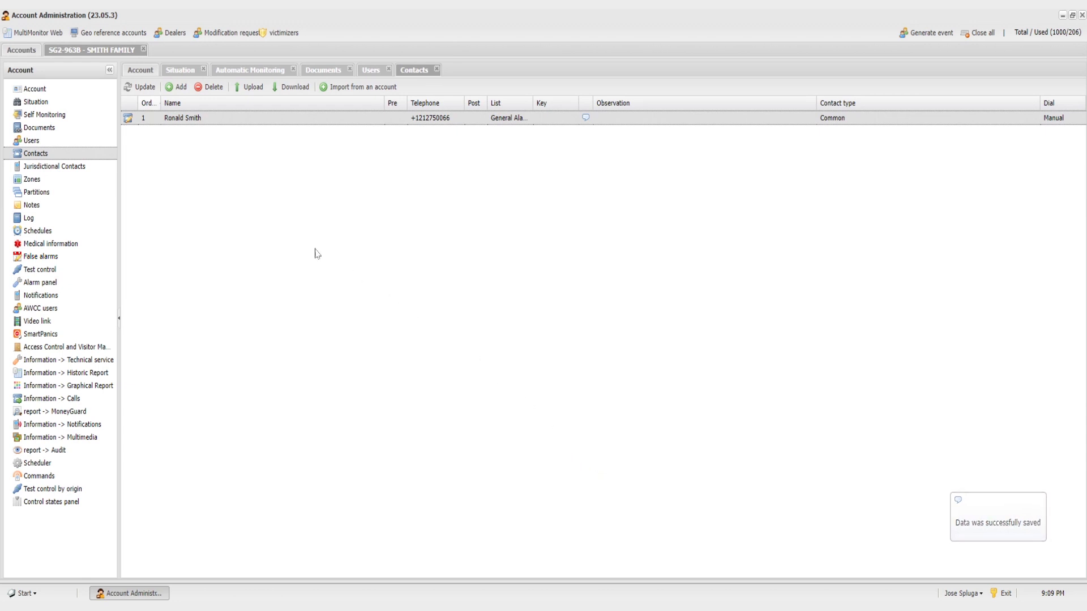
# Step: Examine the details of the Firemen and Police jurisdictional contacts, closing each record
pyautogui.click(82, 167)
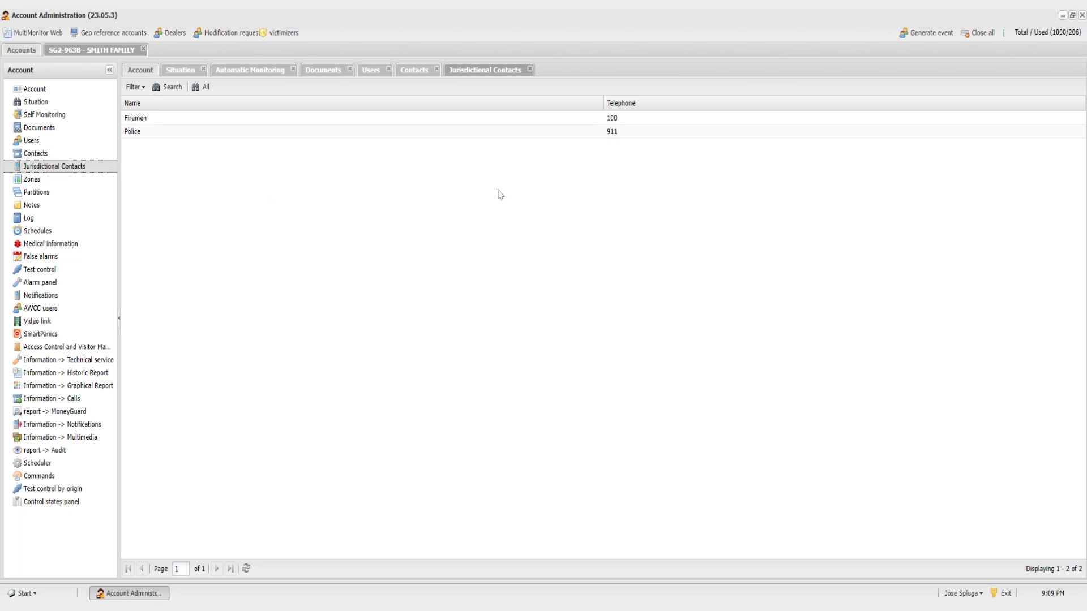
pyautogui.doubleClick(293, 120)
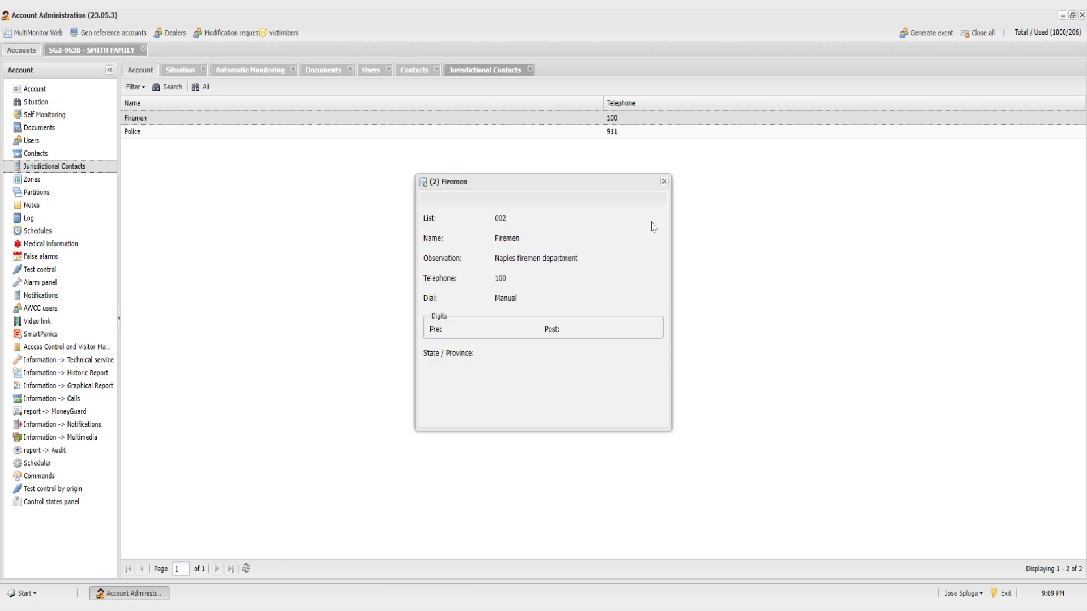
pyautogui.click(663, 182)
pyautogui.doubleClick(220, 133)
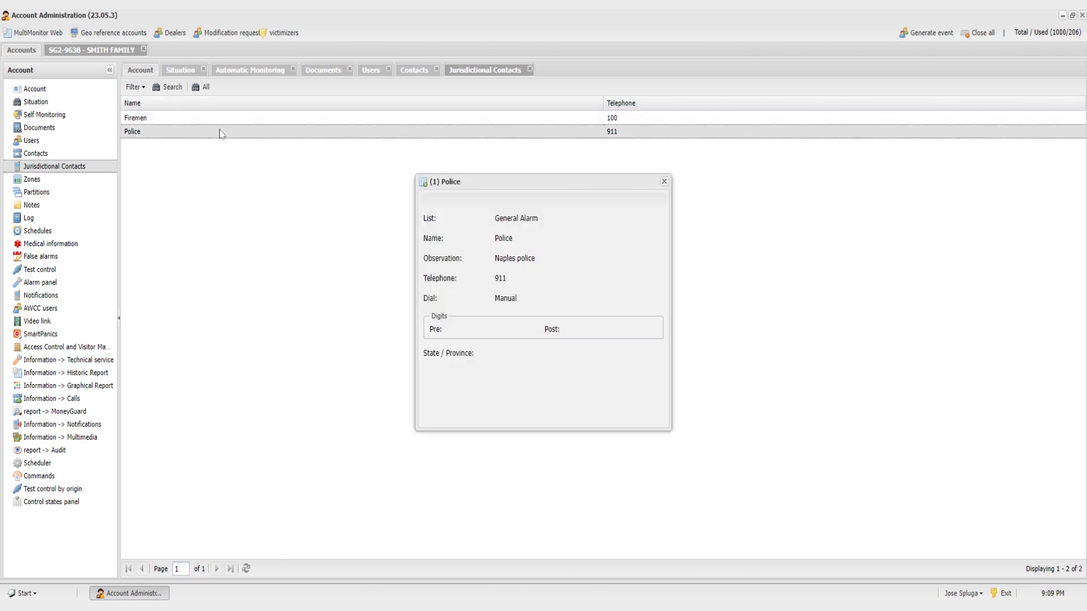
pyautogui.click(663, 181)
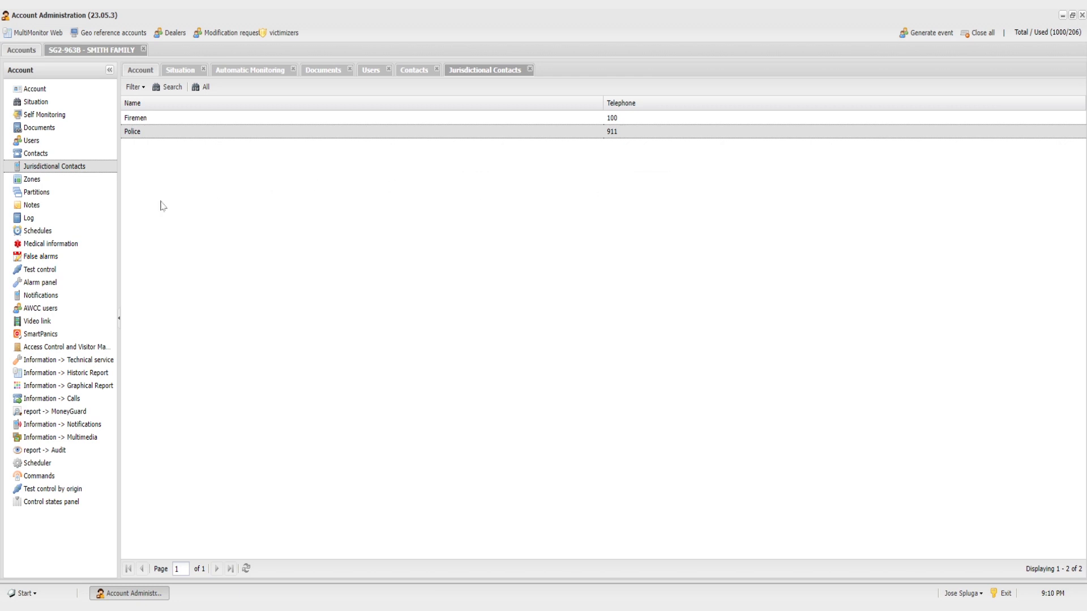
# Step: Review the configuration and restoration control settings of the Main entrance zone and accept them without changes
pyautogui.click(59, 180)
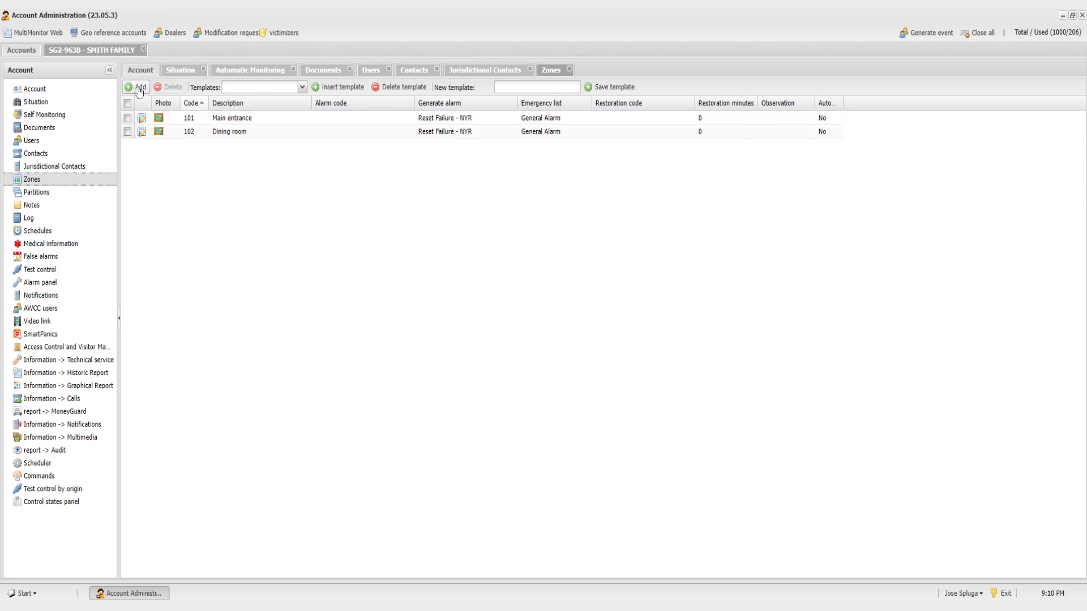
pyautogui.doubleClick(216, 122)
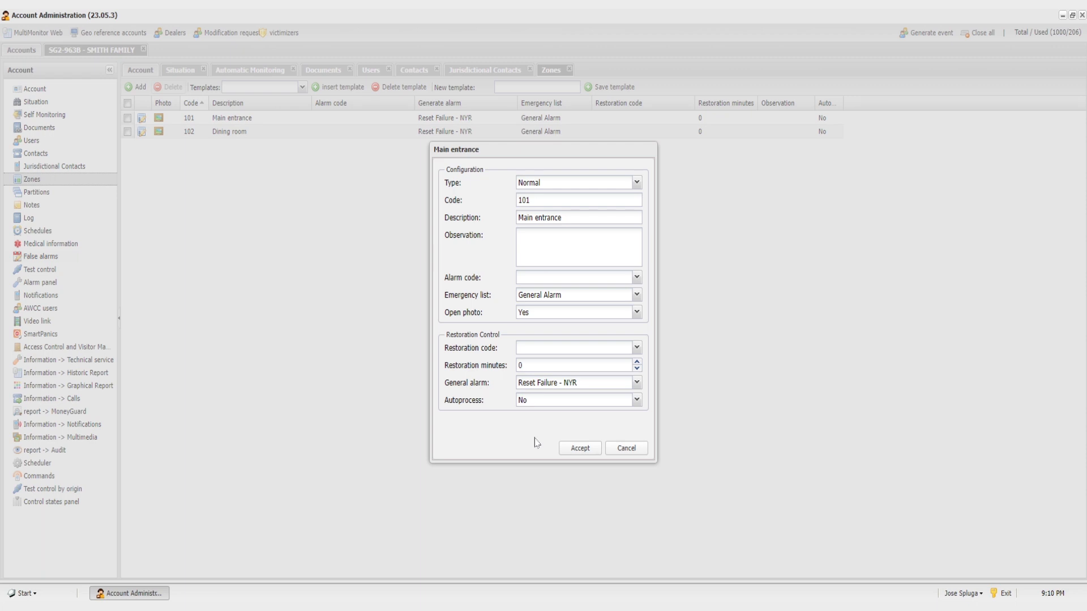
pyautogui.click(579, 448)
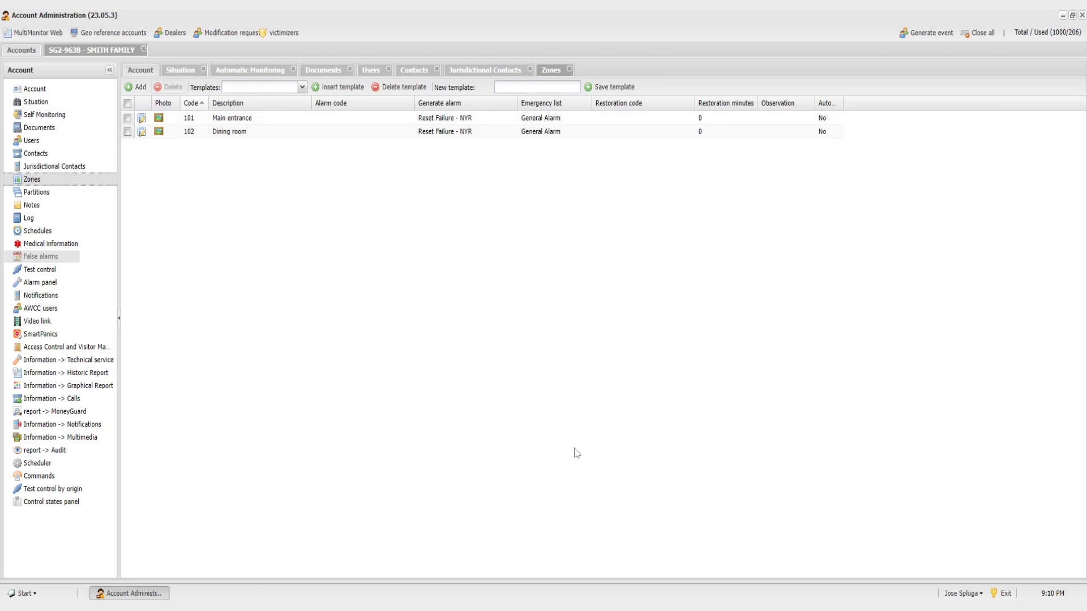
# Step: Examine the account's partitions and the new partition form, and cancel without creating a partition
pyautogui.click(59, 194)
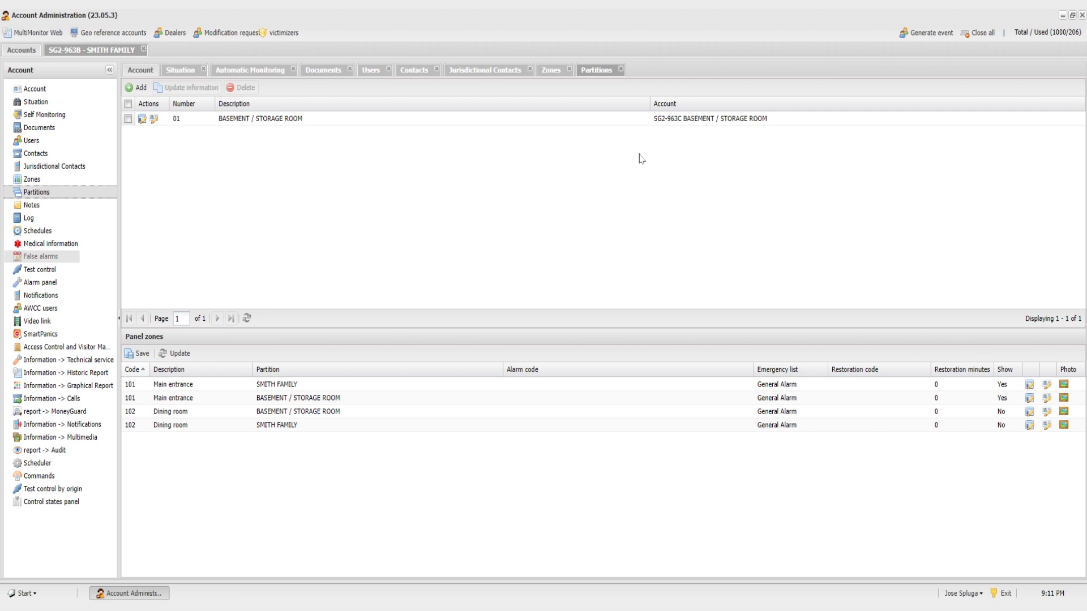
pyautogui.click(138, 89)
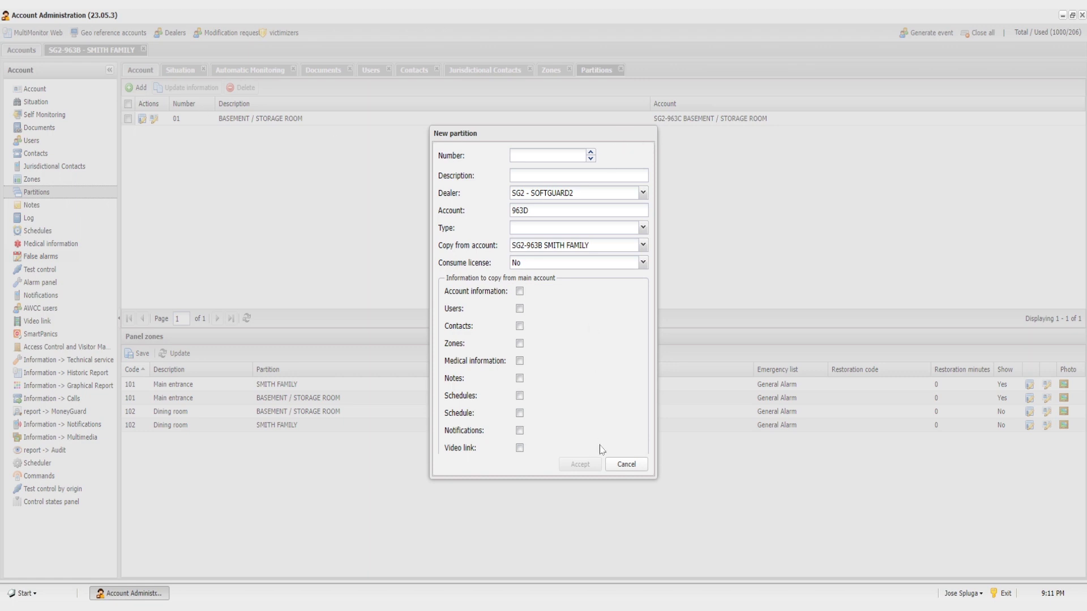
pyautogui.click(626, 464)
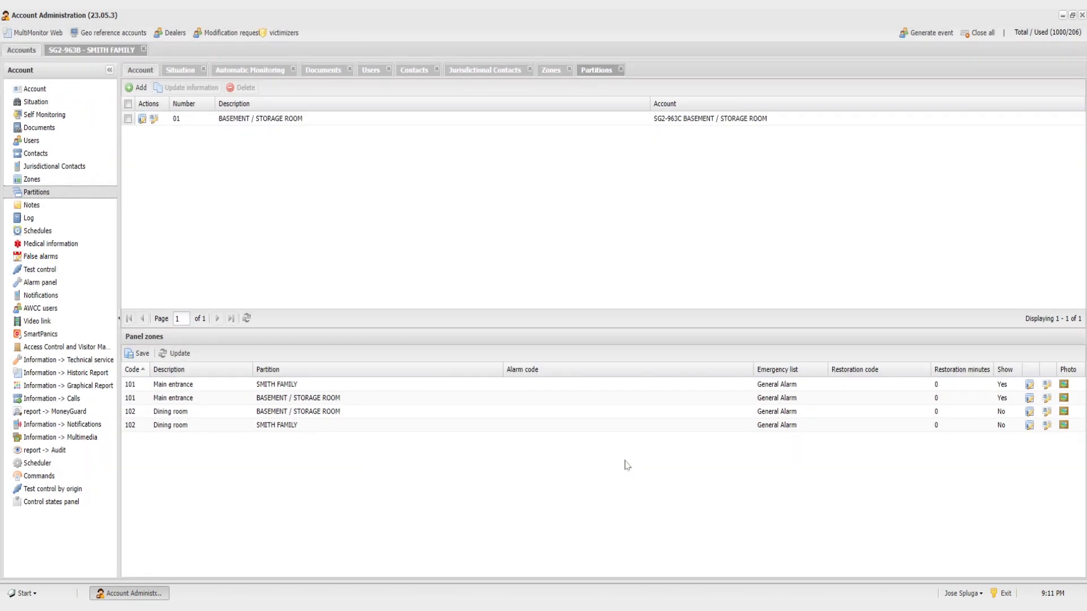
# Step: Examine the account's main note, temporary note and instructions, as well as its log
pyautogui.click(51, 208)
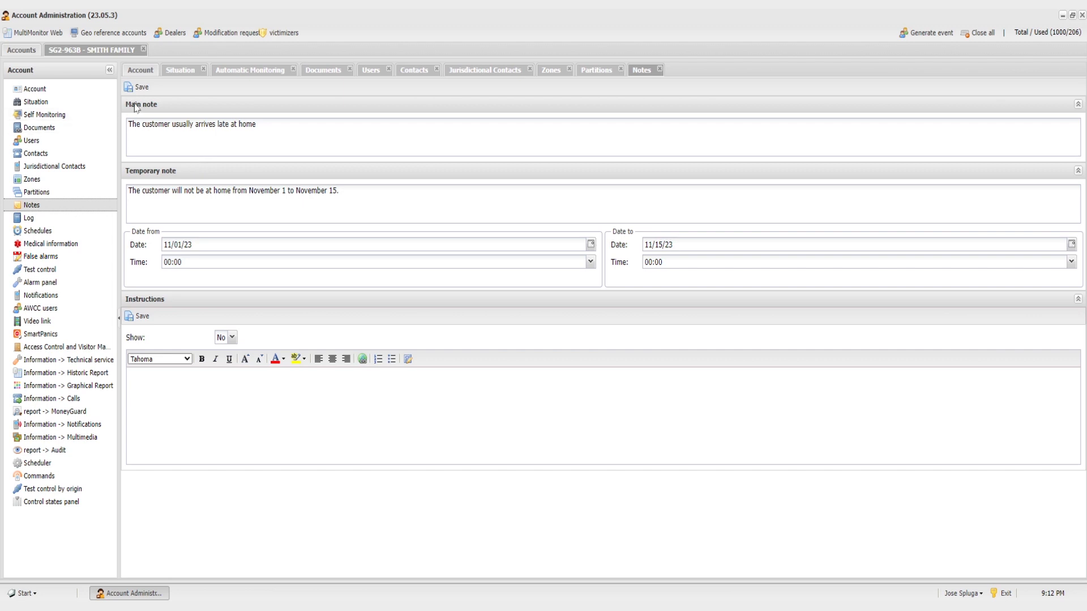
pyautogui.click(253, 120)
pyautogui.click(47, 218)
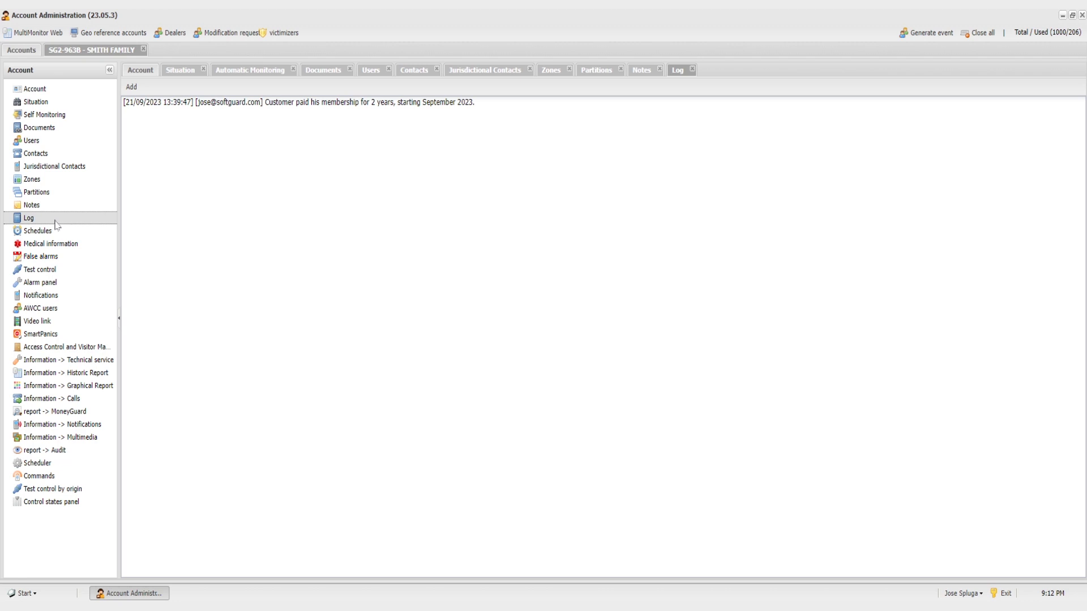
# Step: Examine the account's schedules, the available templates and the Sunday weekly entry, accepting that entry without changes
pyautogui.click(47, 232)
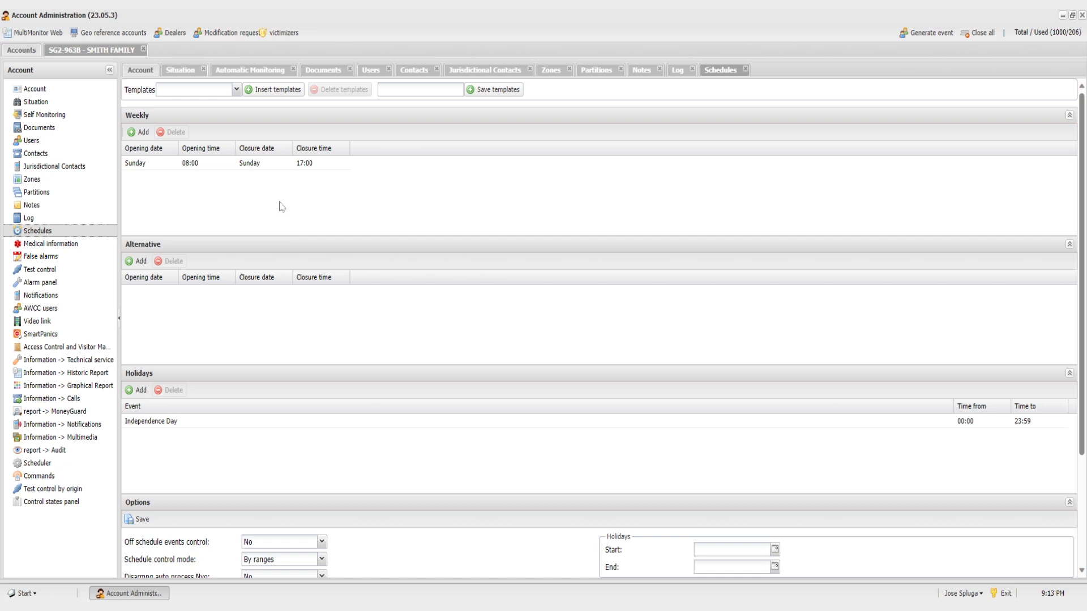
pyautogui.click(236, 90)
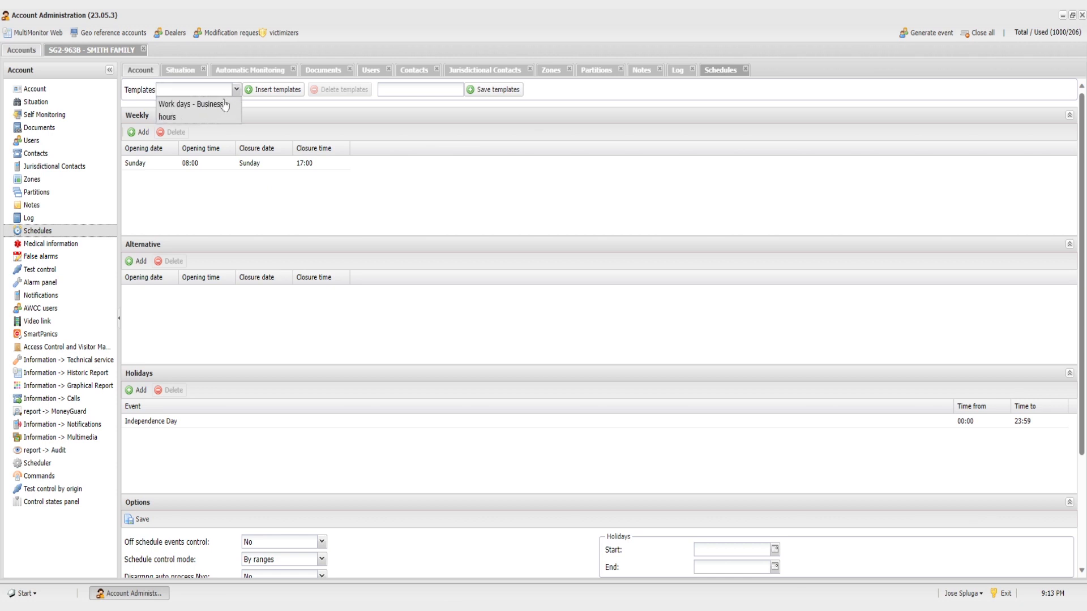
pyautogui.click(235, 92)
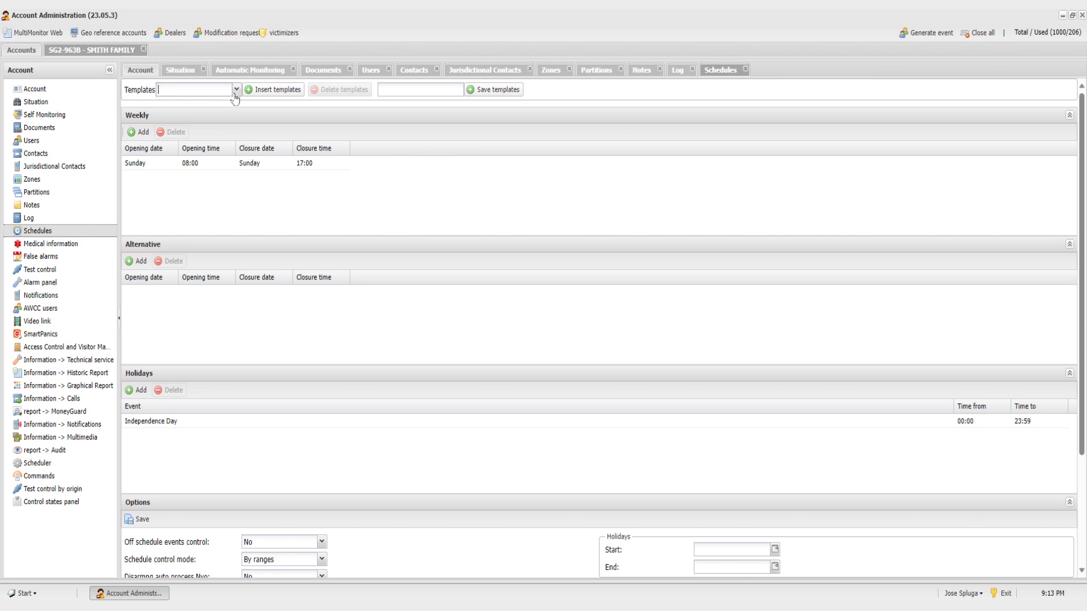
pyautogui.doubleClick(248, 169)
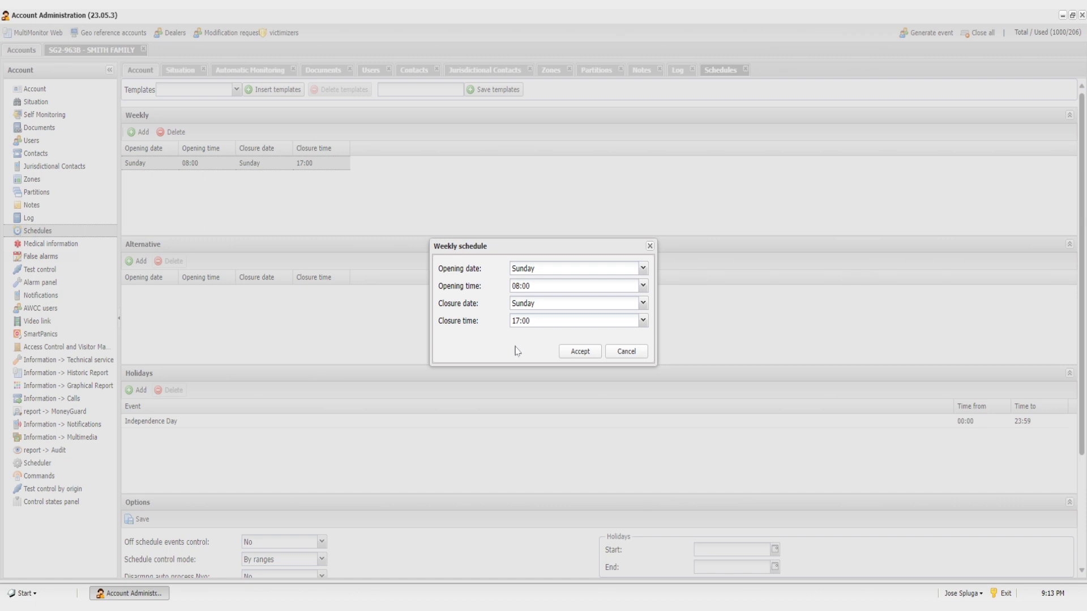
pyautogui.click(577, 352)
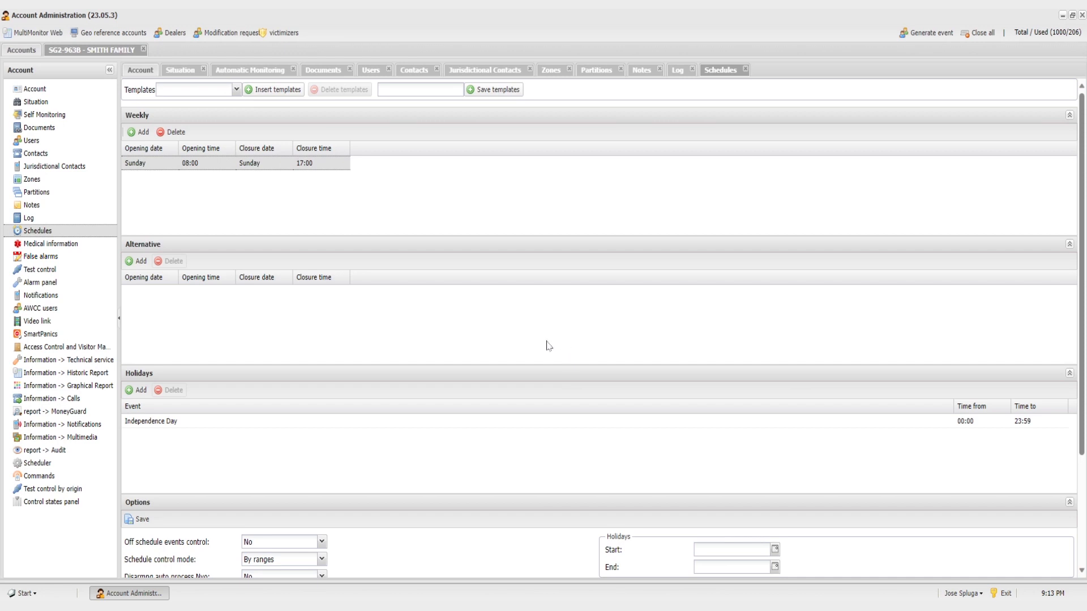
# Step: Examine the new alternative schedule form and the Independence Day holiday entry, cancelling both without changes
pyautogui.click(138, 265)
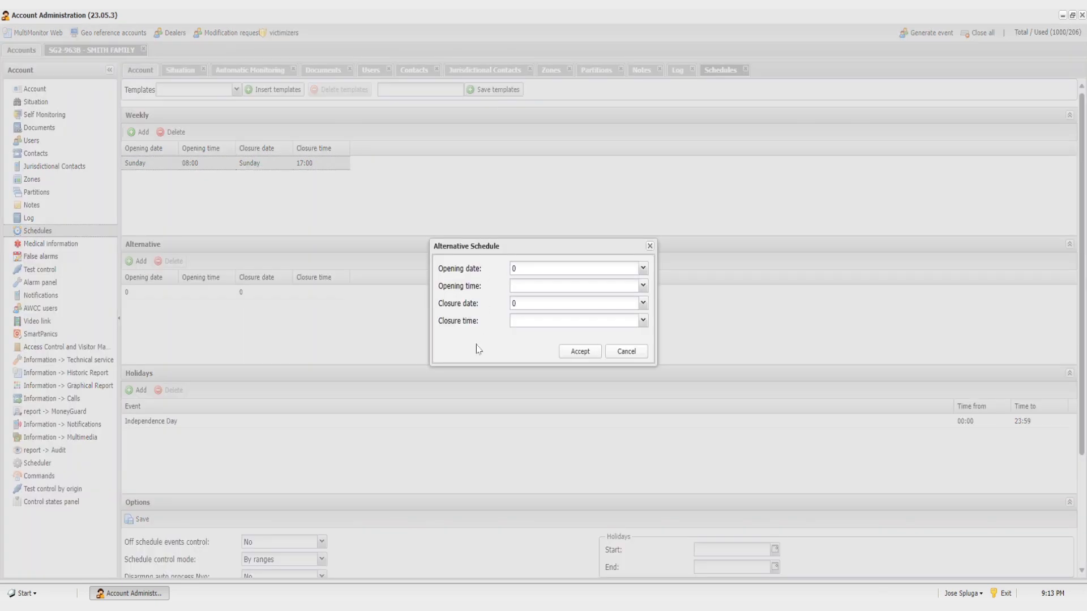
pyautogui.click(614, 353)
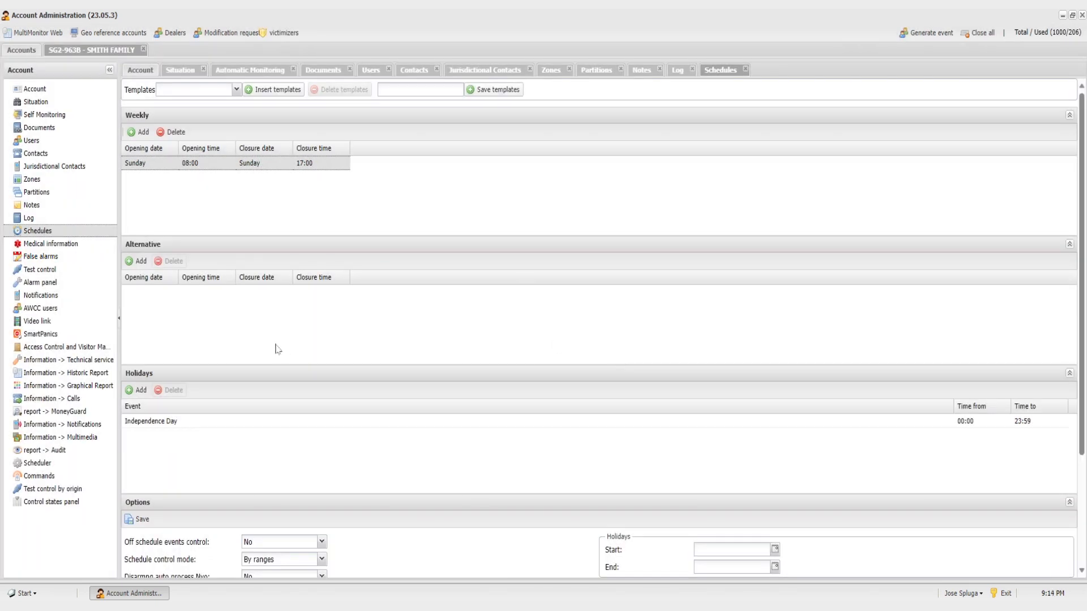
pyautogui.doubleClick(217, 424)
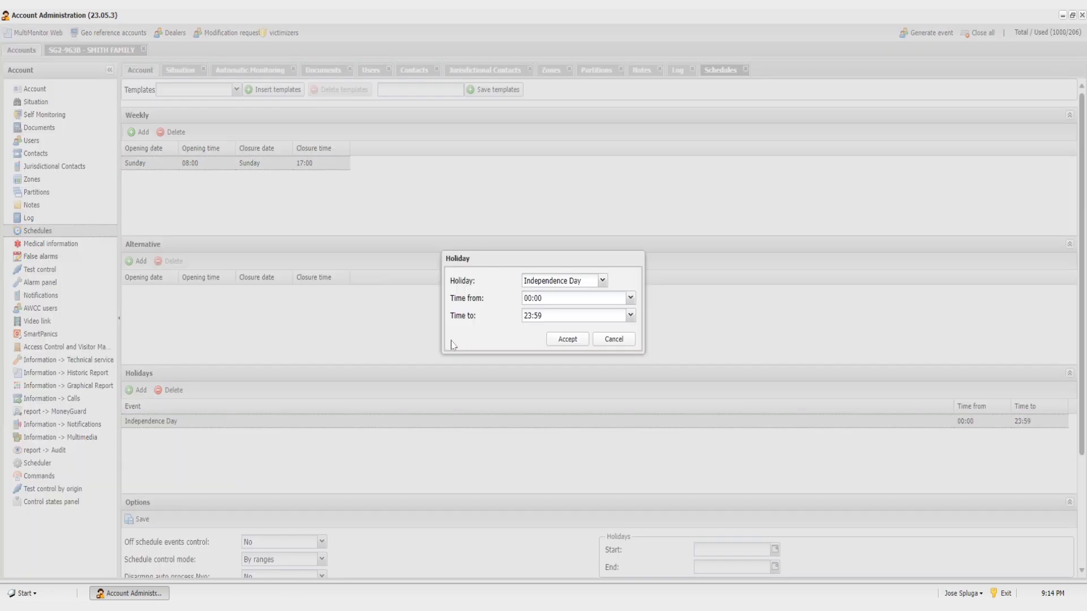
pyautogui.click(613, 339)
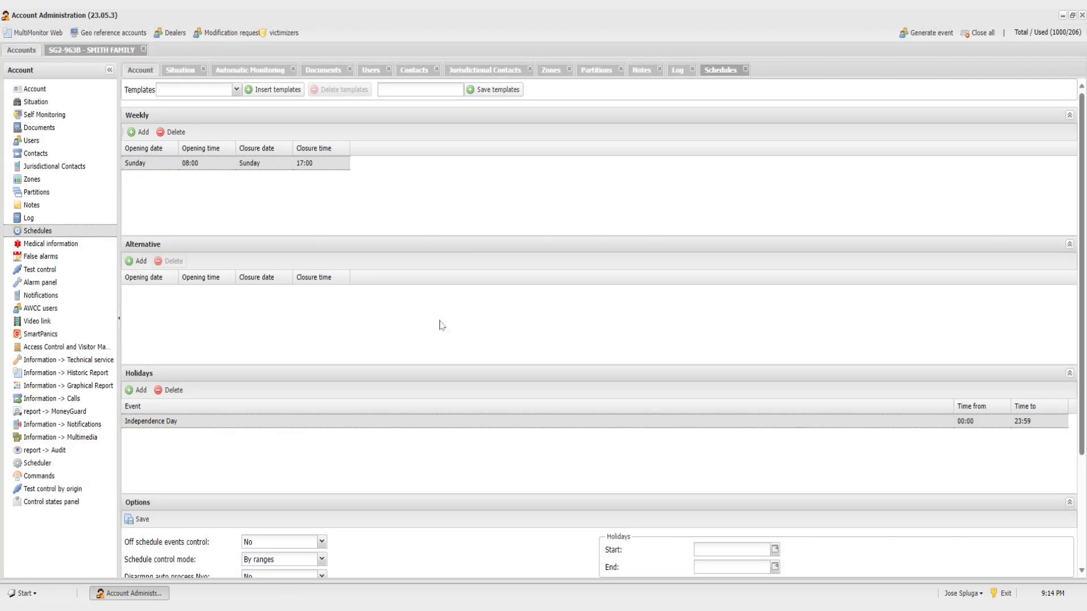
# Step: Examine the protected person's medical record, cancelling without changes, and review the account's false alarm control settings
pyautogui.click(63, 245)
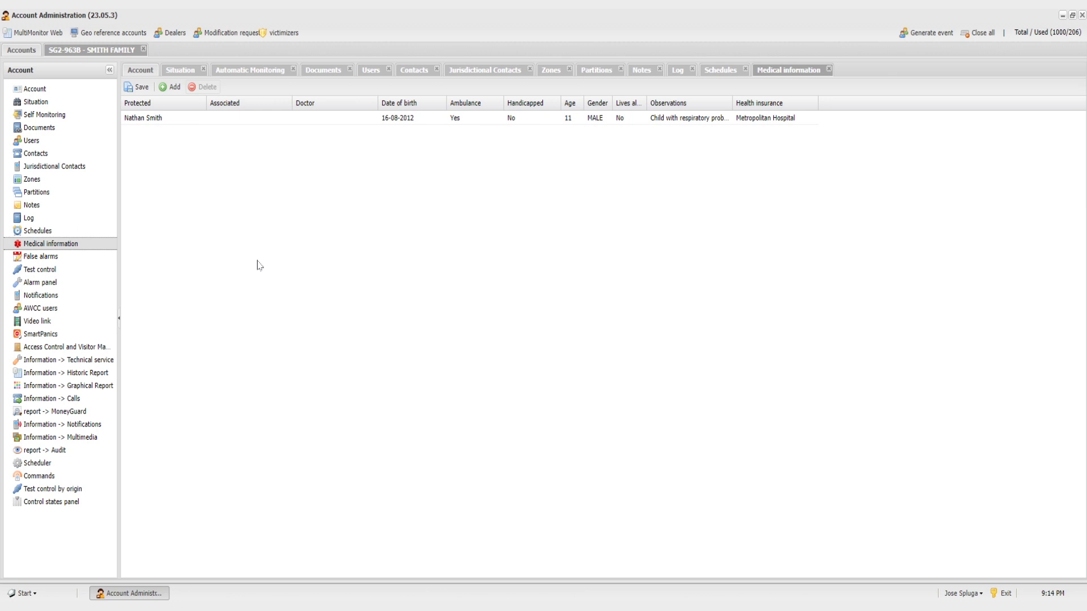
pyautogui.click(267, 120)
pyautogui.doubleClick(267, 120)
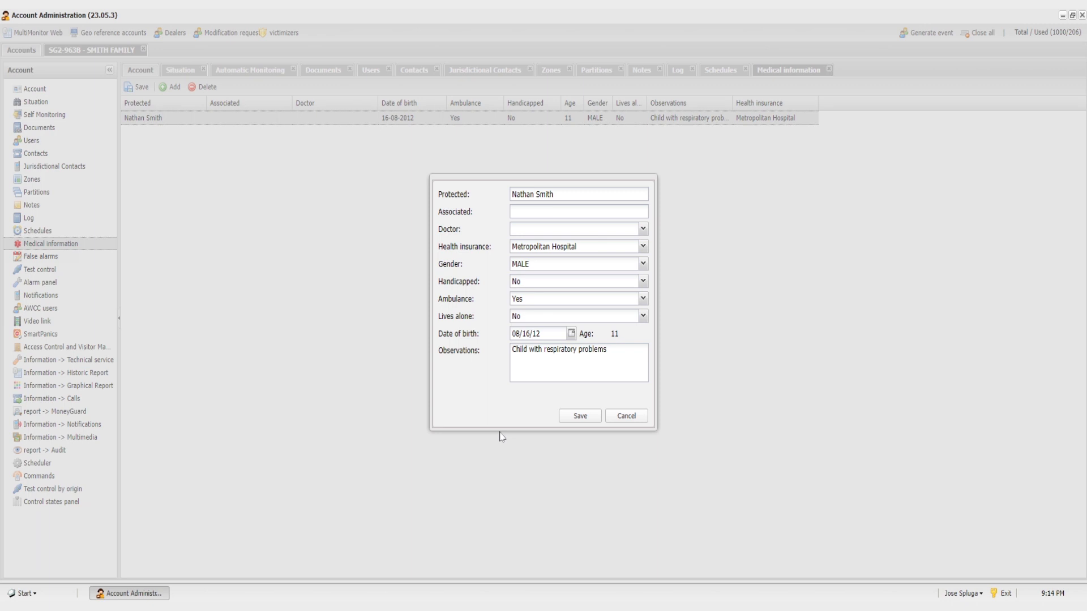
pyautogui.click(621, 419)
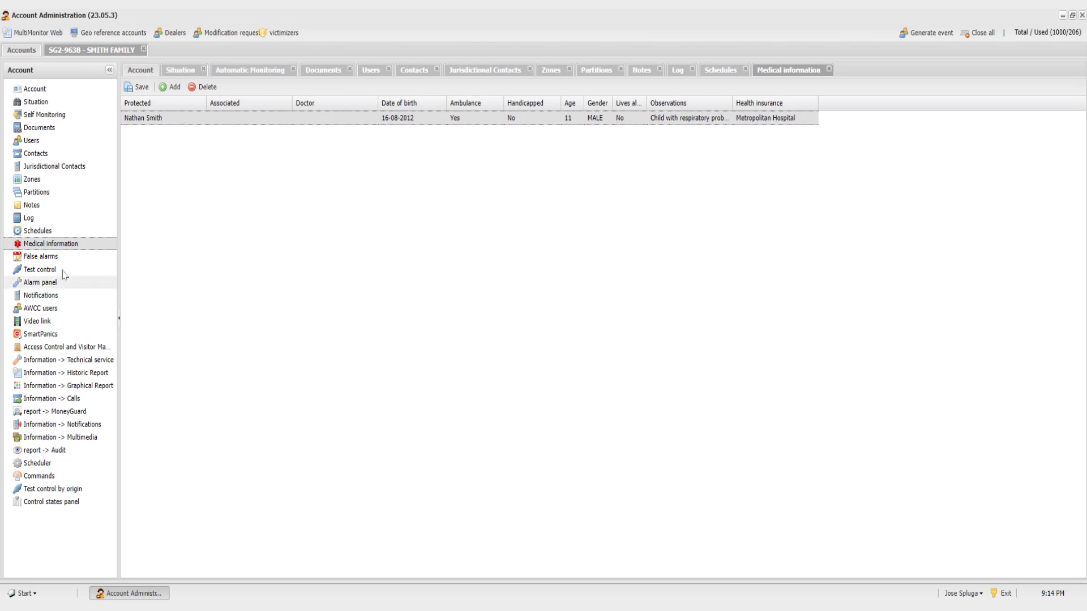
pyautogui.click(50, 257)
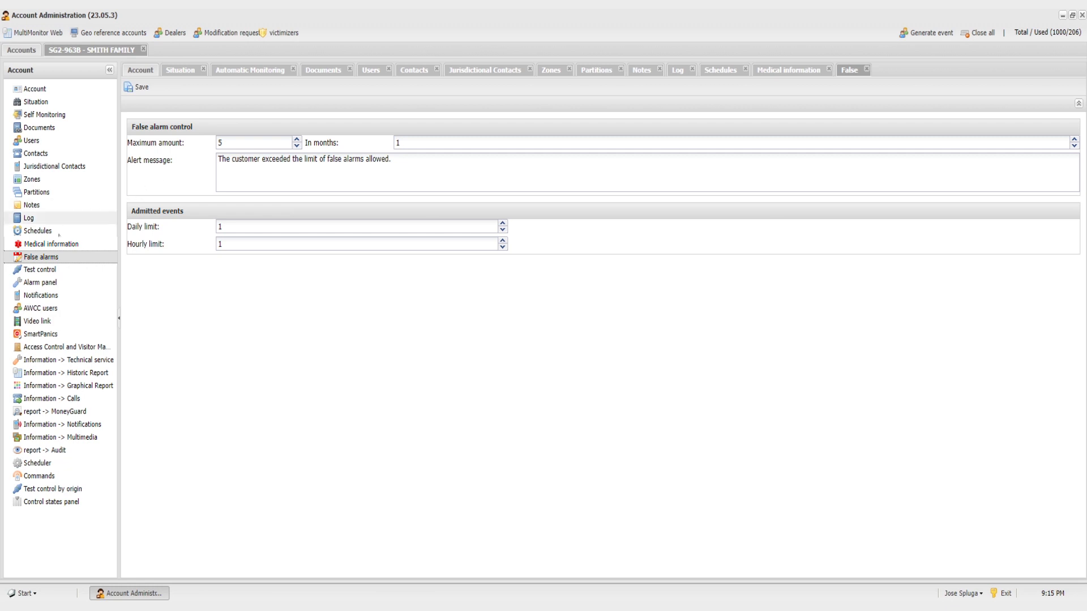
# Step: Set both the Test control and GPRS test intervals to every 30 minutes and save the test control settings
pyautogui.click(40, 270)
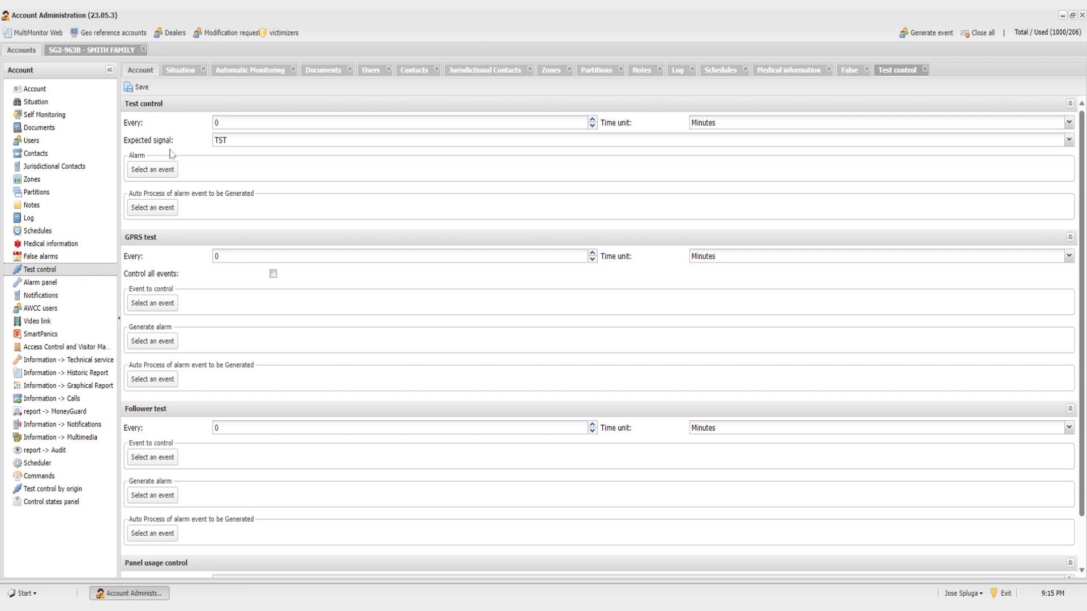
pyautogui.click(216, 122)
pyautogui.write('30')
pyautogui.click(187, 254)
pyautogui.write('30')
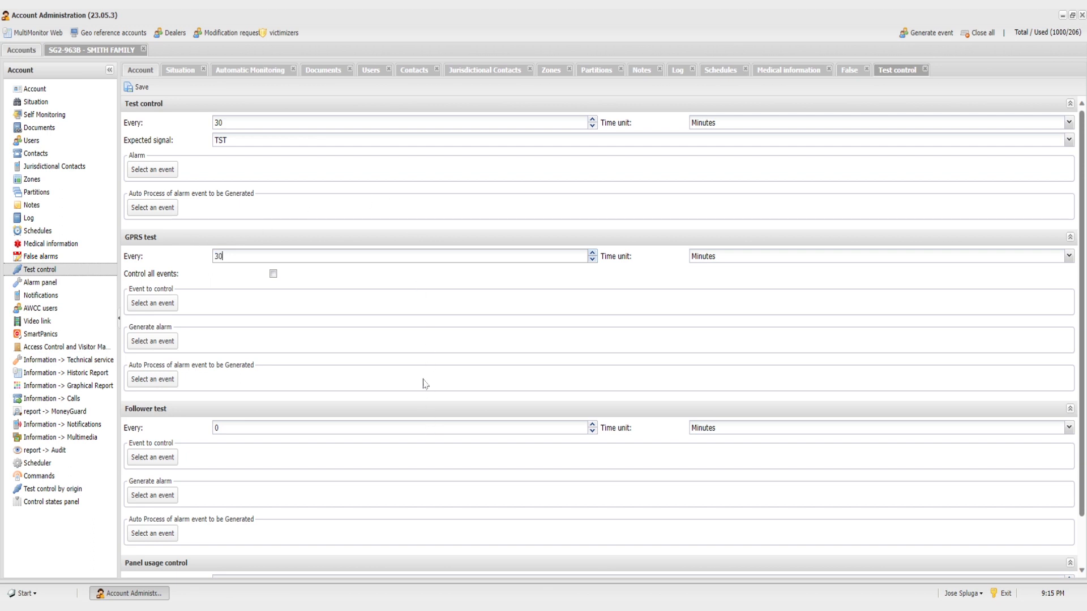
pyautogui.click(136, 88)
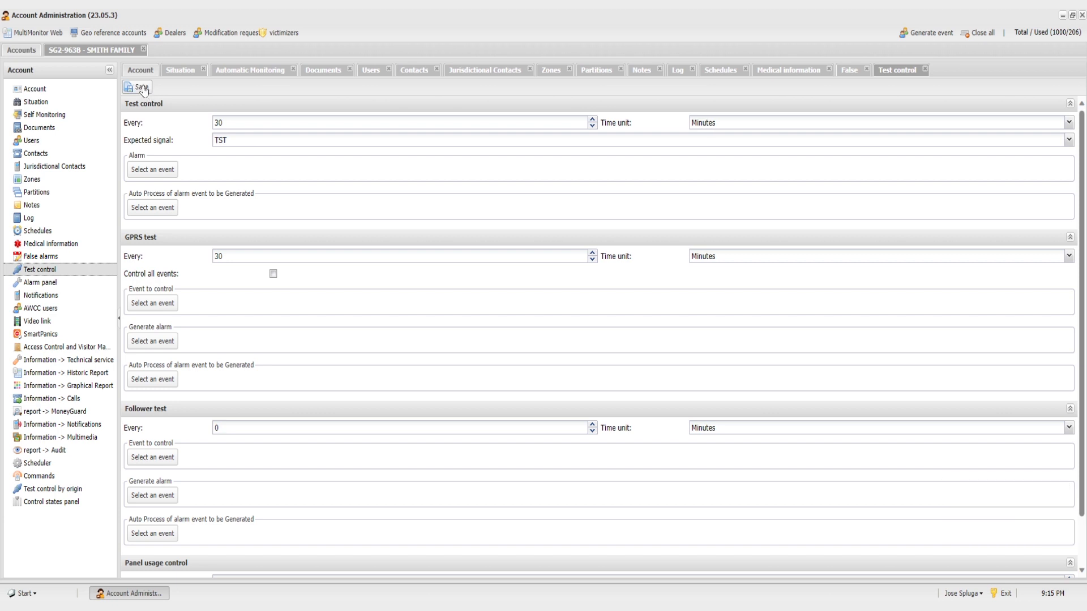
# Step: Set the lexus GPRS alarm panel's commands to Alonso Gprs with model [AlonsoGprs] GPRS/IP400 and save the panel
pyautogui.click(52, 282)
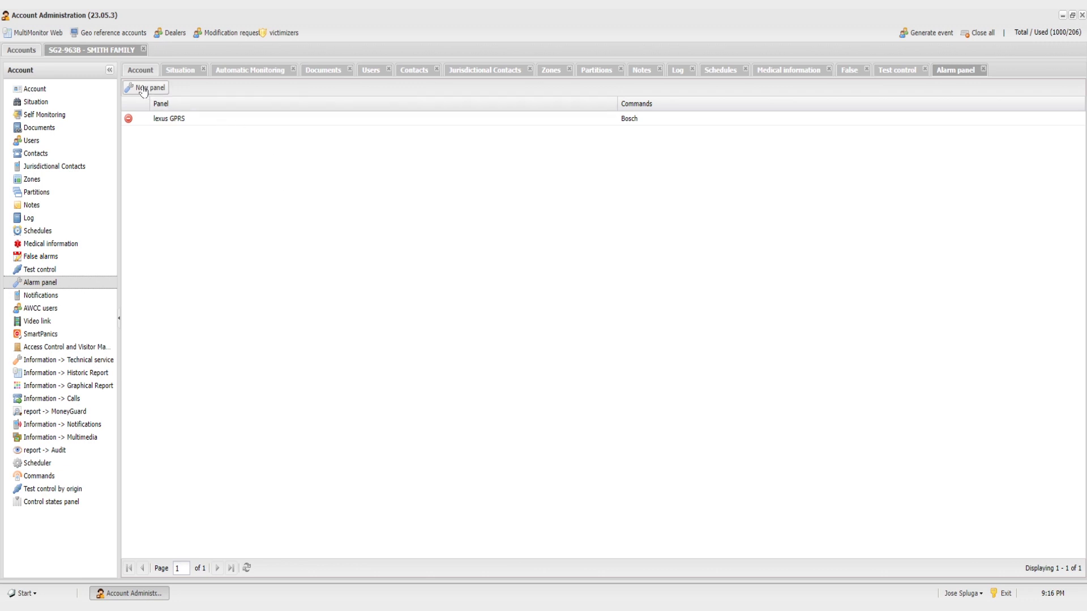
pyautogui.click(195, 124)
pyautogui.doubleClick(194, 124)
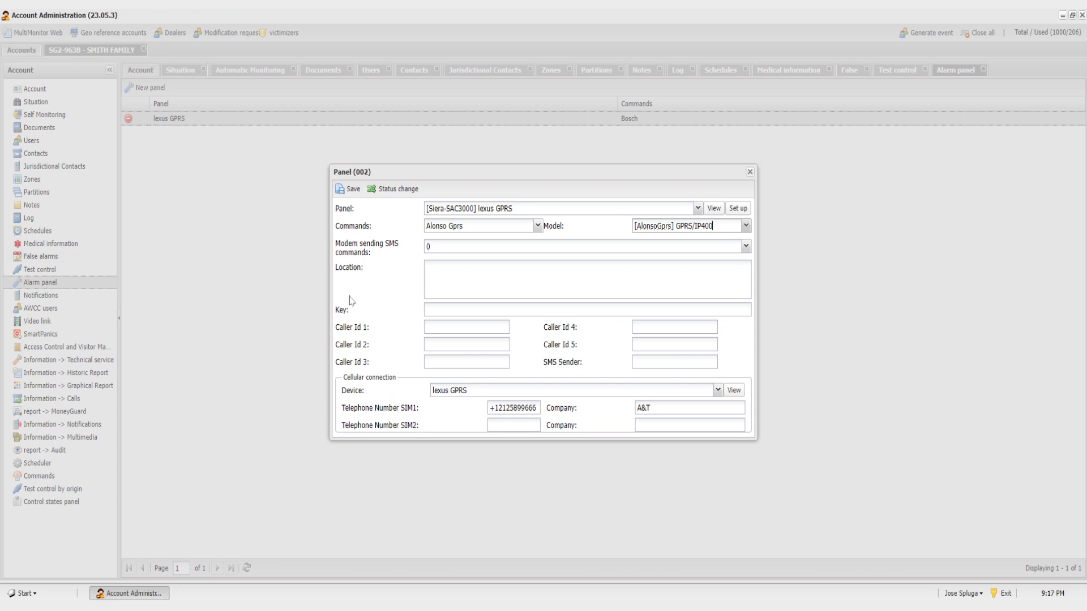
pyautogui.click(349, 190)
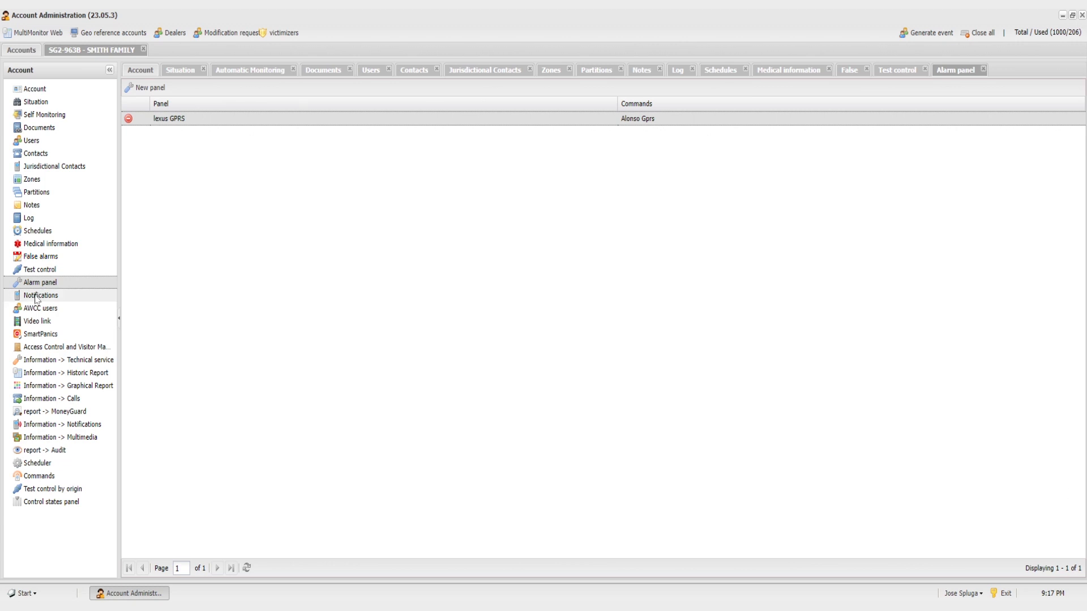
# Step: Review the frequency, next sending date and type options of the automatic reports in Notifications, keeping Monthly and Open / Close
pyautogui.click(35, 296)
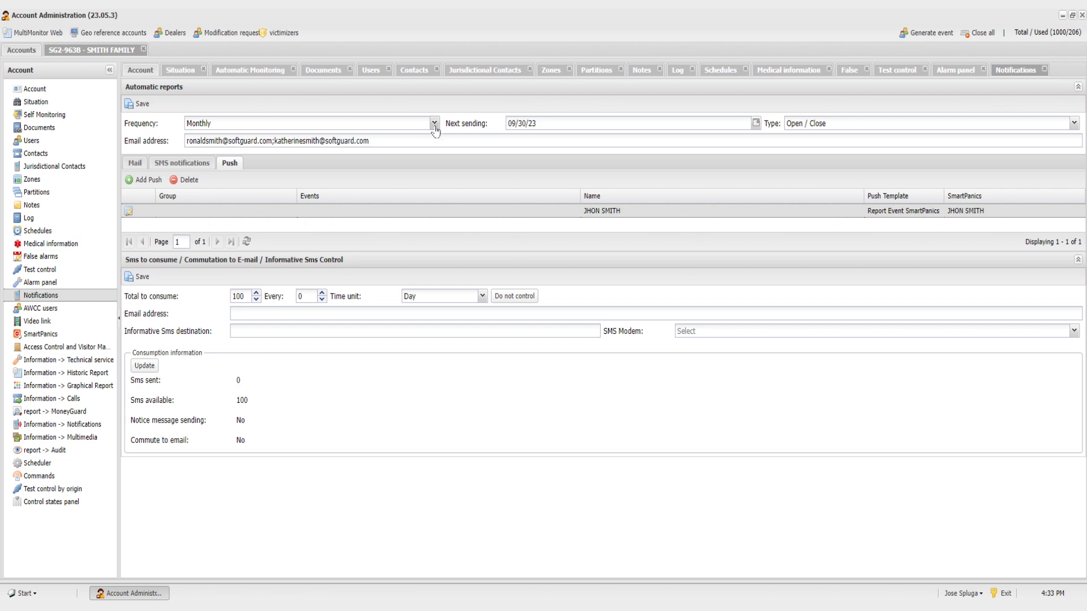
pyautogui.click(434, 124)
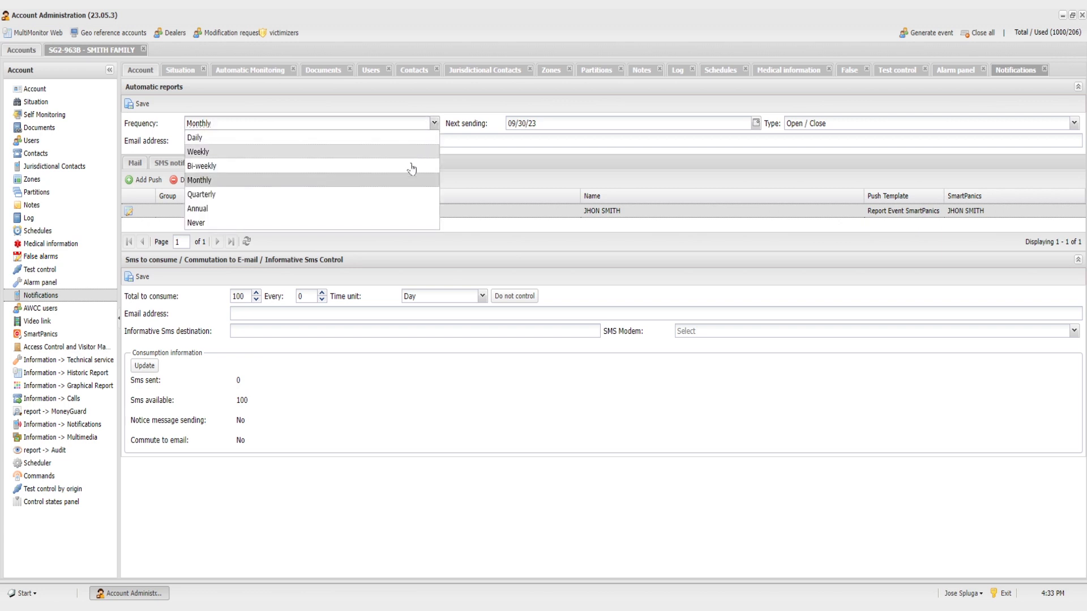
pyautogui.click(408, 181)
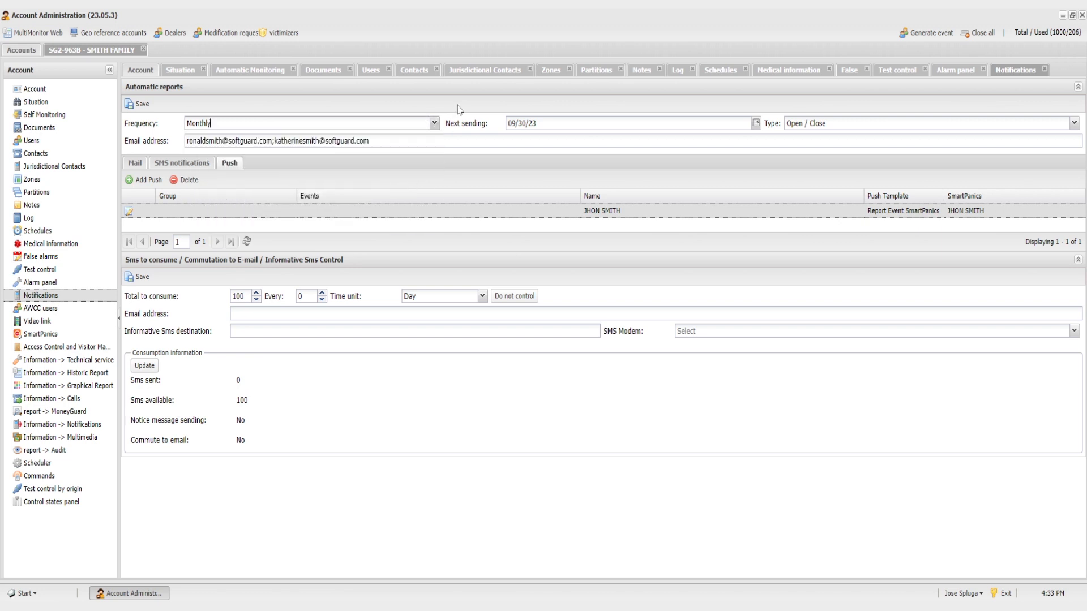
pyautogui.click(756, 123)
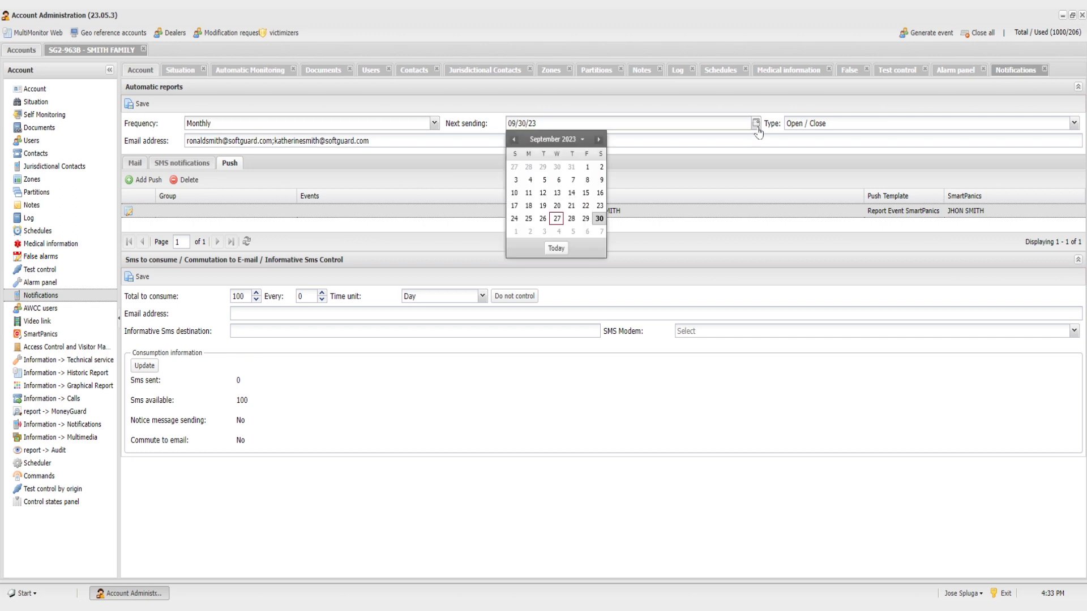
pyautogui.click(757, 128)
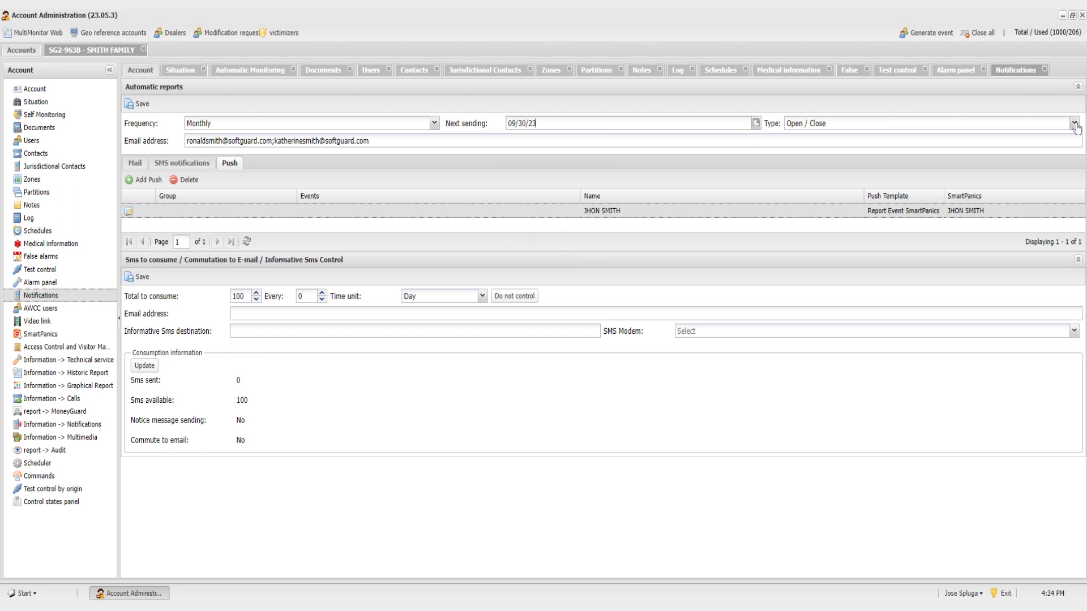
pyautogui.click(1074, 123)
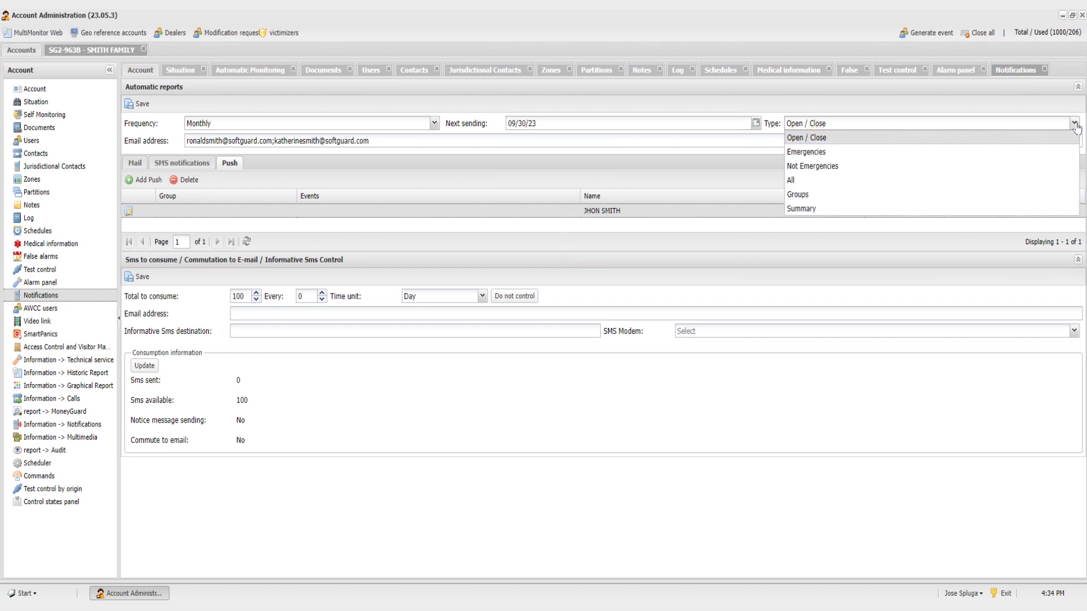
pyautogui.click(1058, 138)
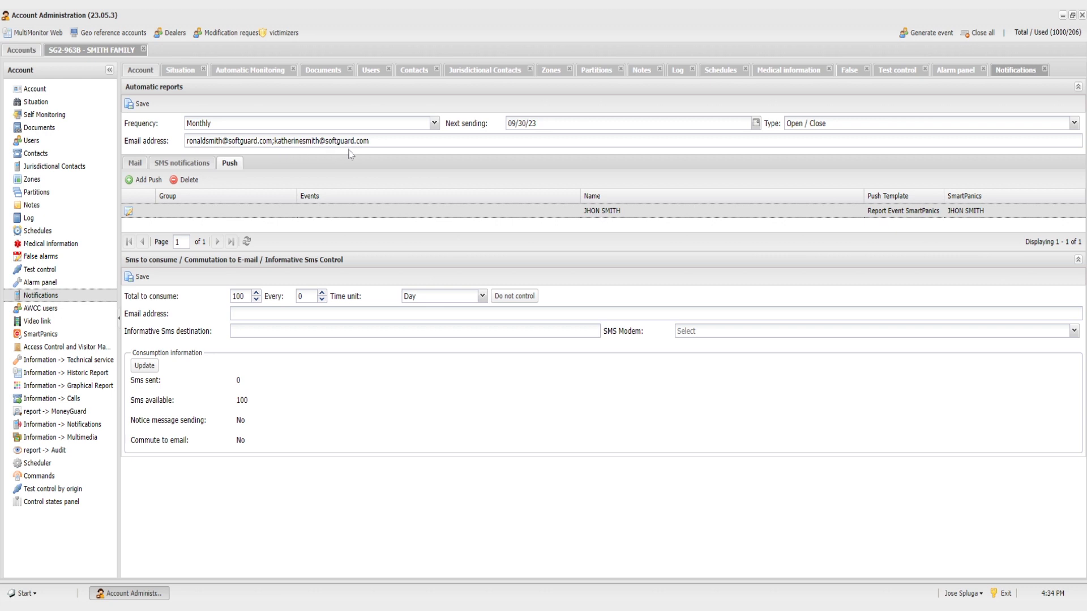
# Step: Examine the account's mail, SMS and push notification lists
pyautogui.click(135, 163)
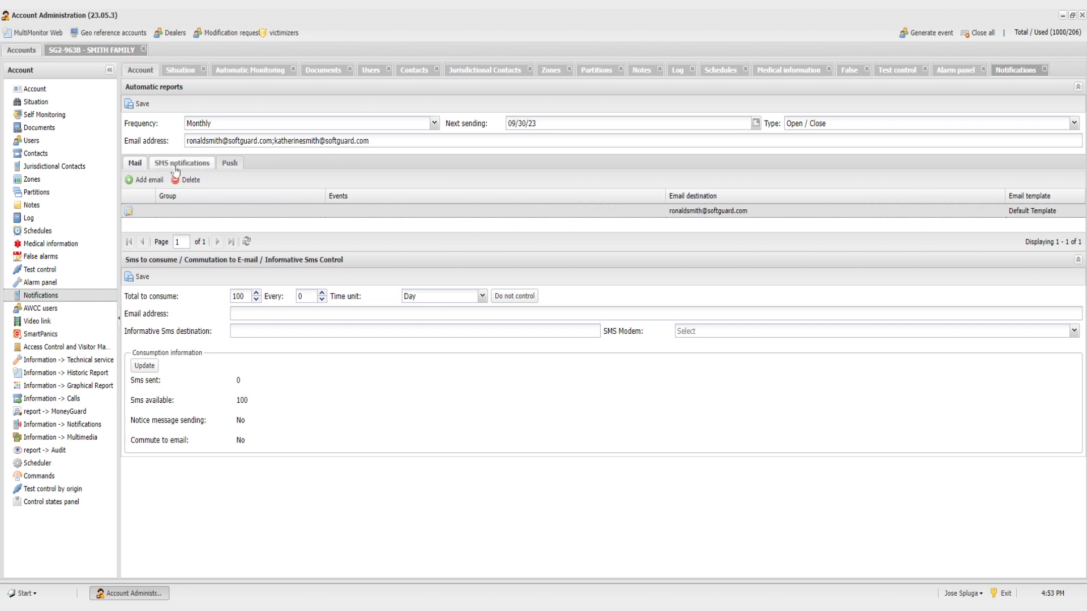
pyautogui.click(179, 167)
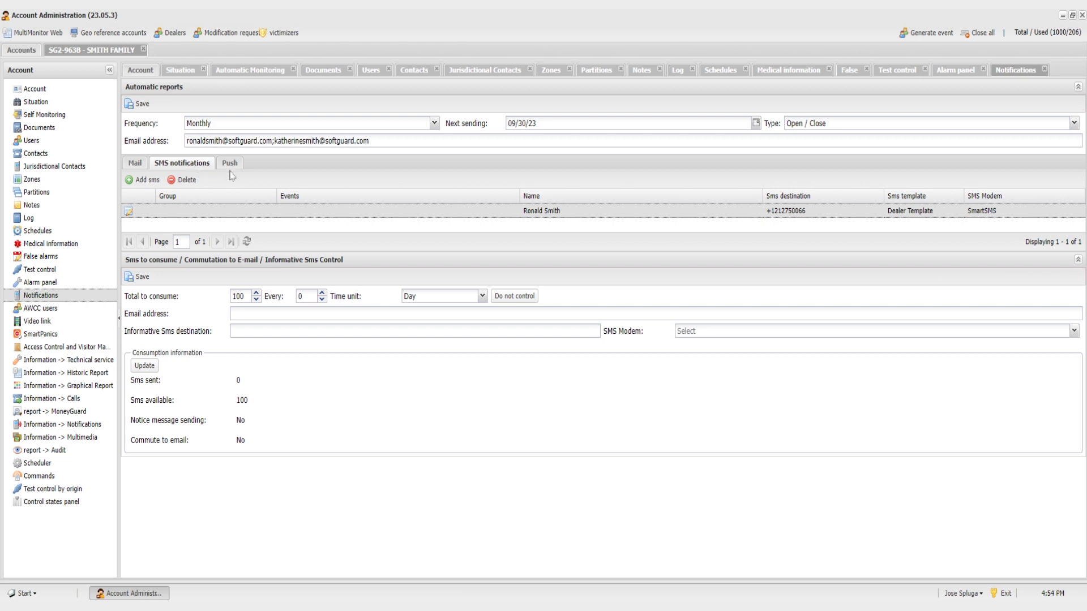
pyautogui.click(231, 170)
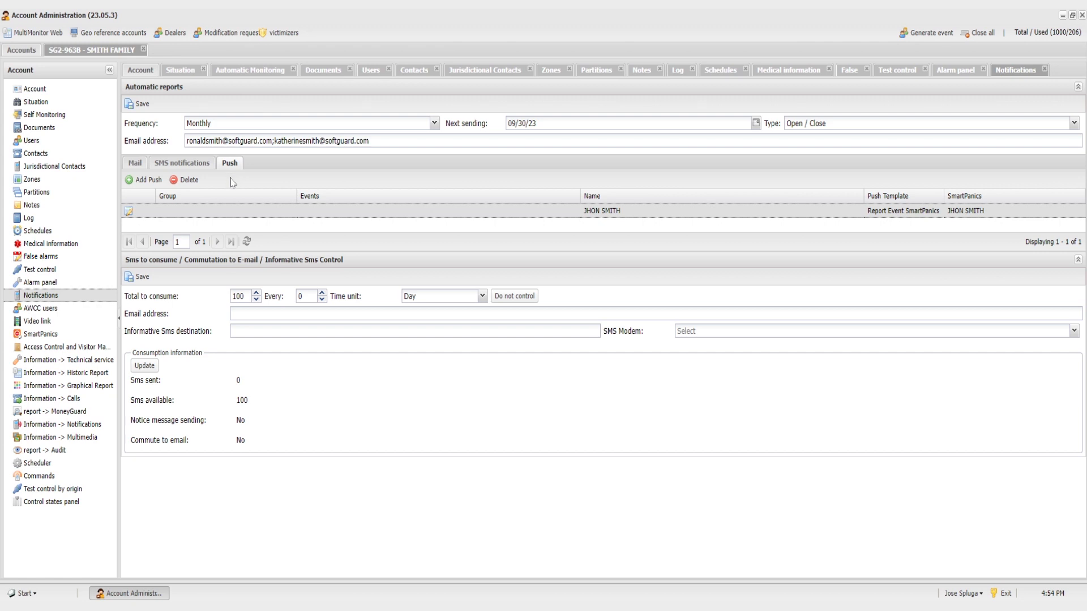
# Step: Add an email notification for Burglary, Fire and Panic events in the Dining room zone, using the contact's email and the Default Template
pyautogui.click(134, 164)
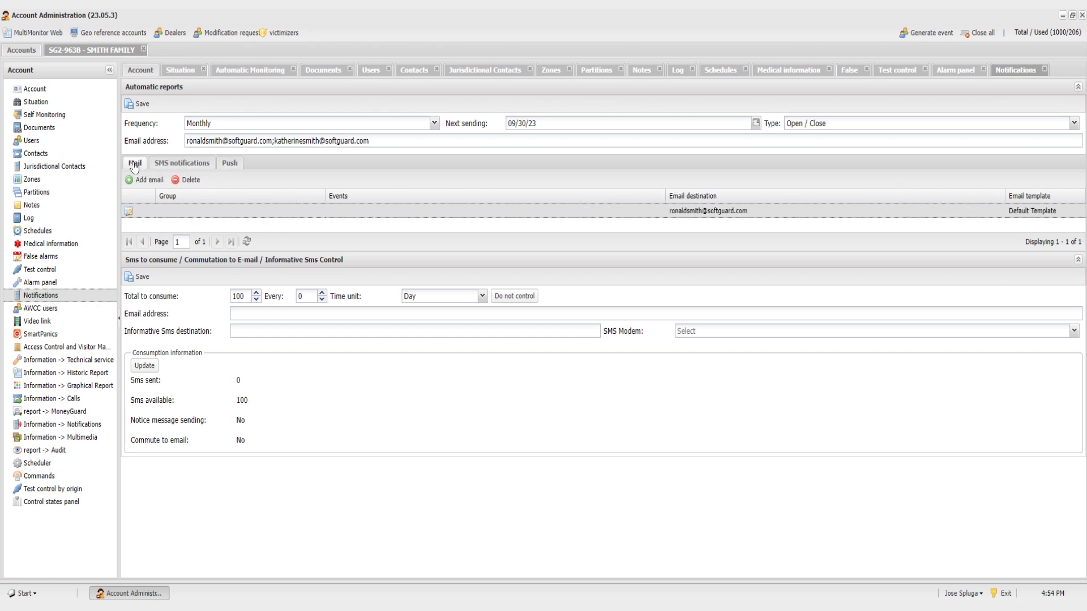
pyautogui.click(149, 180)
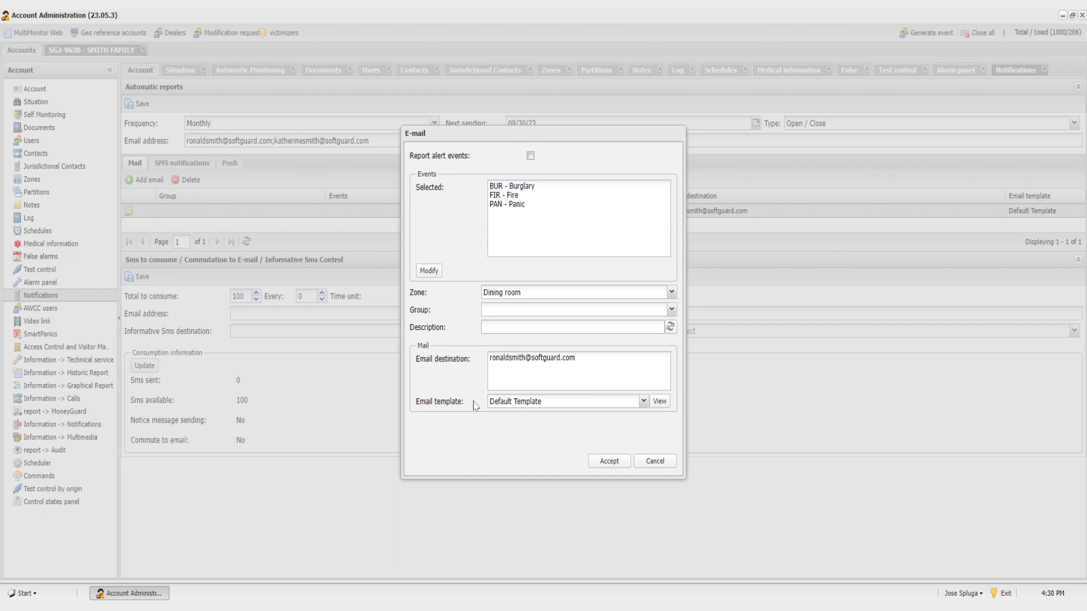
pyautogui.click(601, 461)
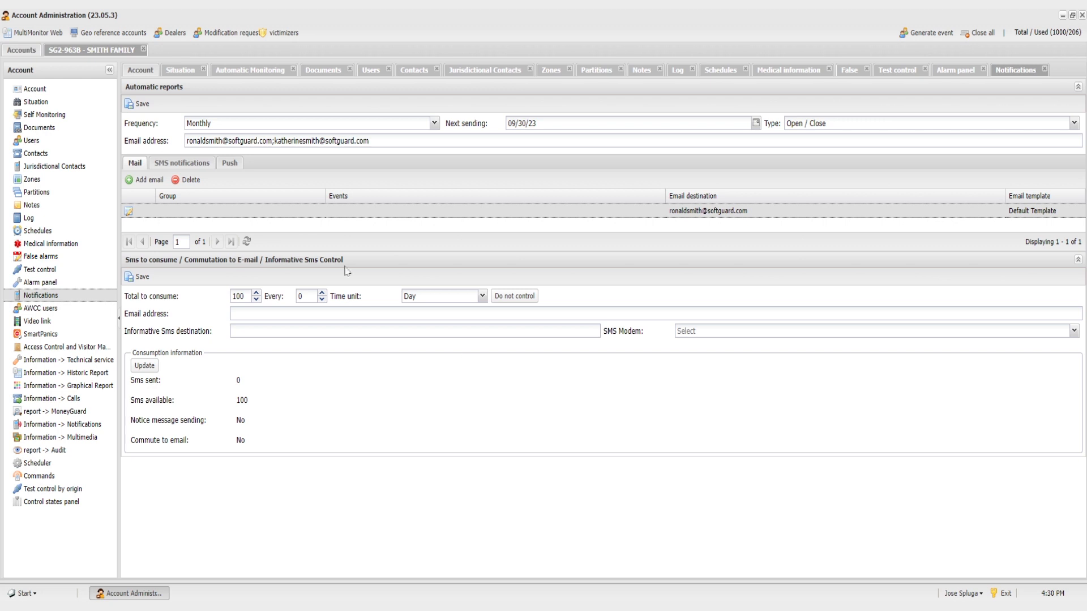
# Step: Select SmartSMS as the SMS modem in the existing SMS notification and accept the entry
pyautogui.click(184, 165)
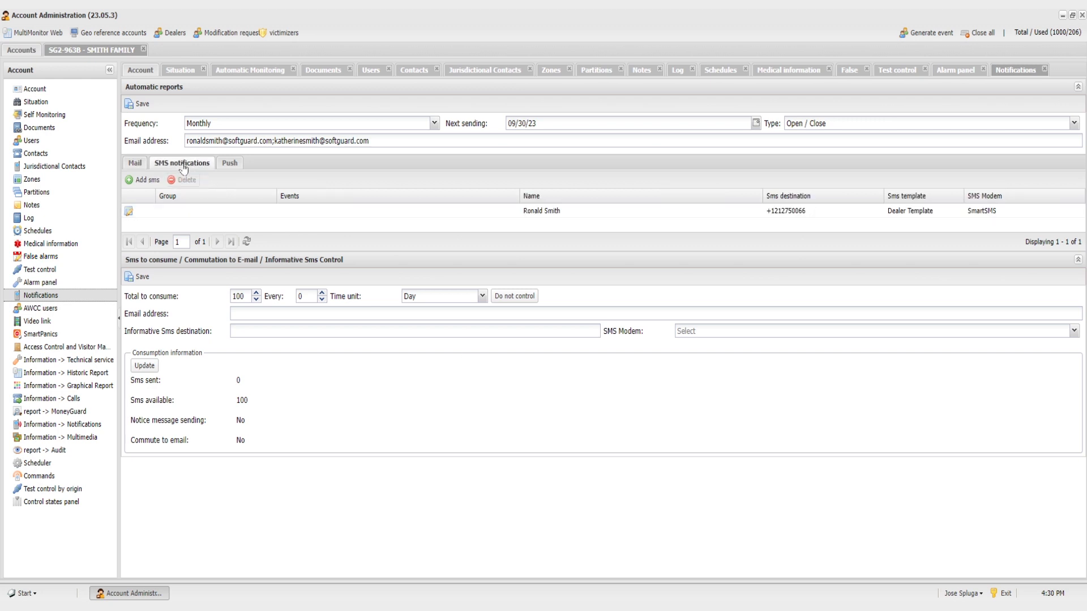
pyautogui.doubleClick(249, 212)
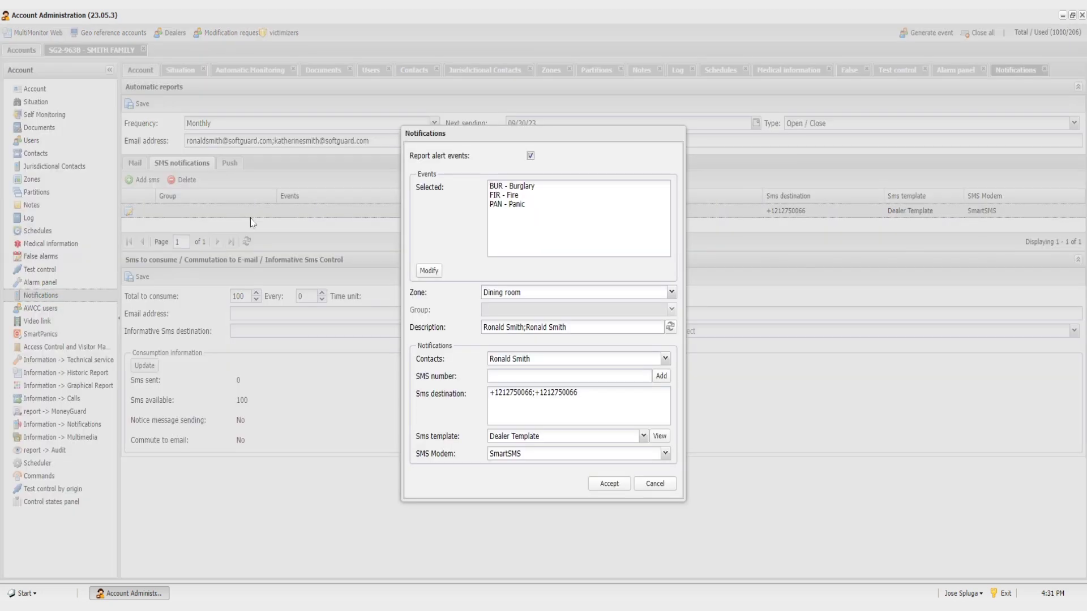
pyautogui.click(665, 455)
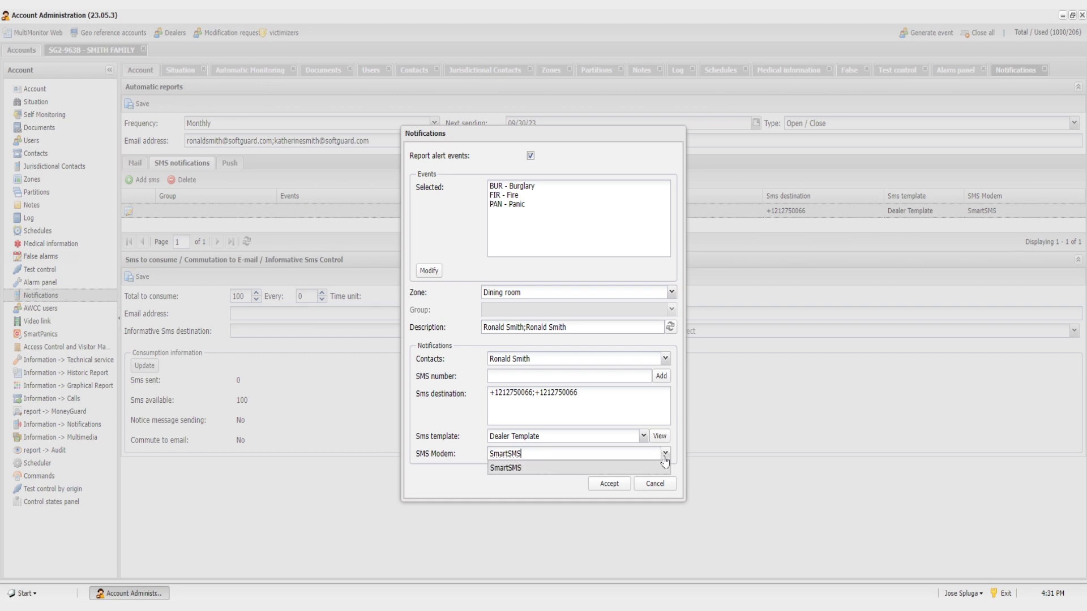
pyautogui.click(556, 470)
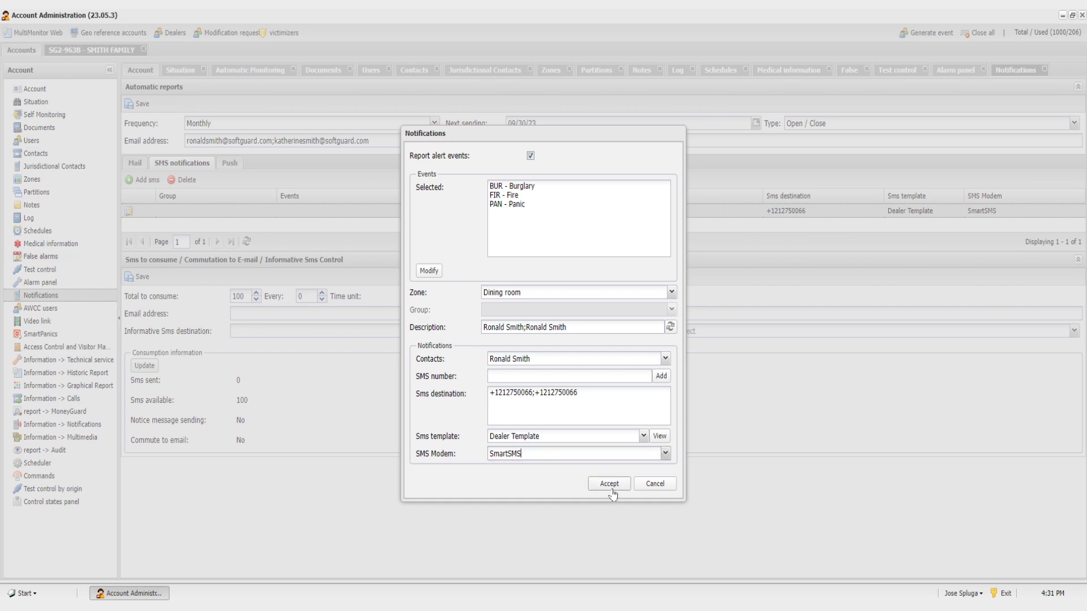
pyautogui.click(610, 488)
# Step: Examine the account's push notification entry and its list of AWCC users
pyautogui.click(229, 164)
pyautogui.doubleClick(235, 214)
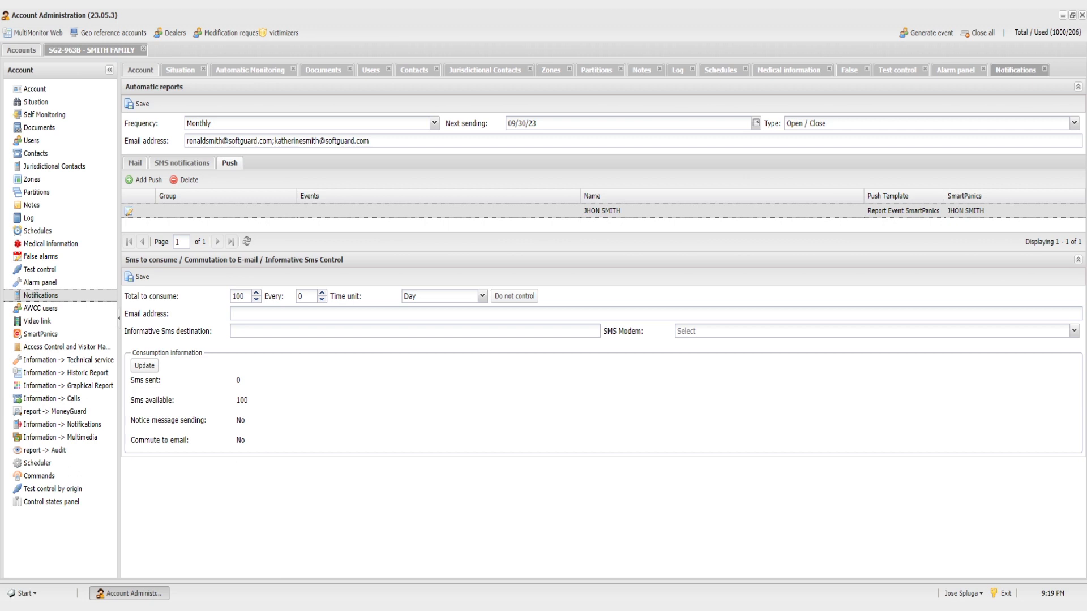
pyautogui.click(41, 308)
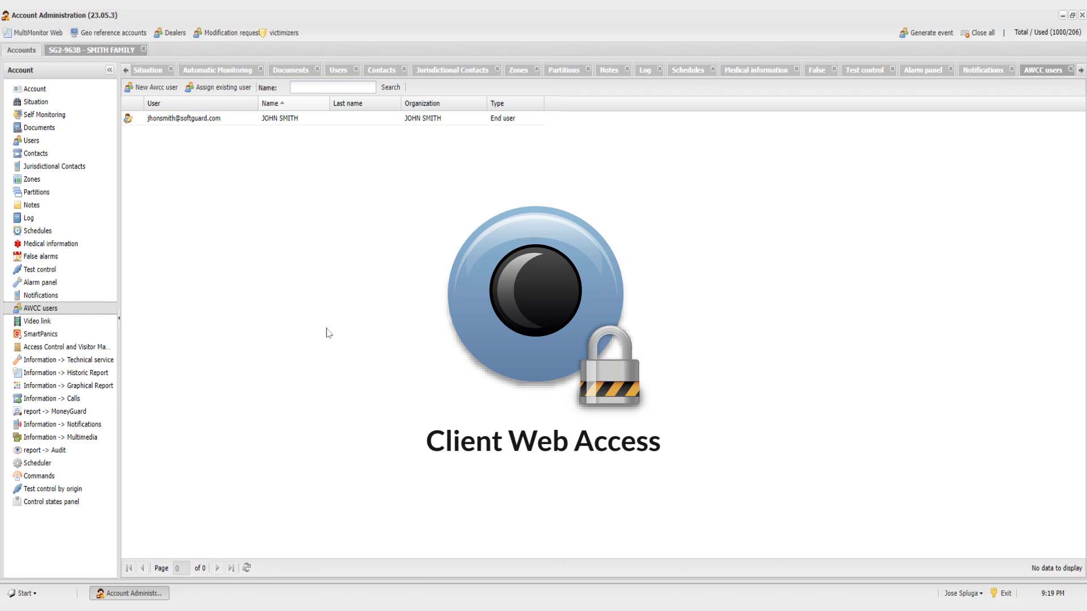
# Step: Add the Burglary - BUR event to the account's general video link
pyautogui.click(39, 326)
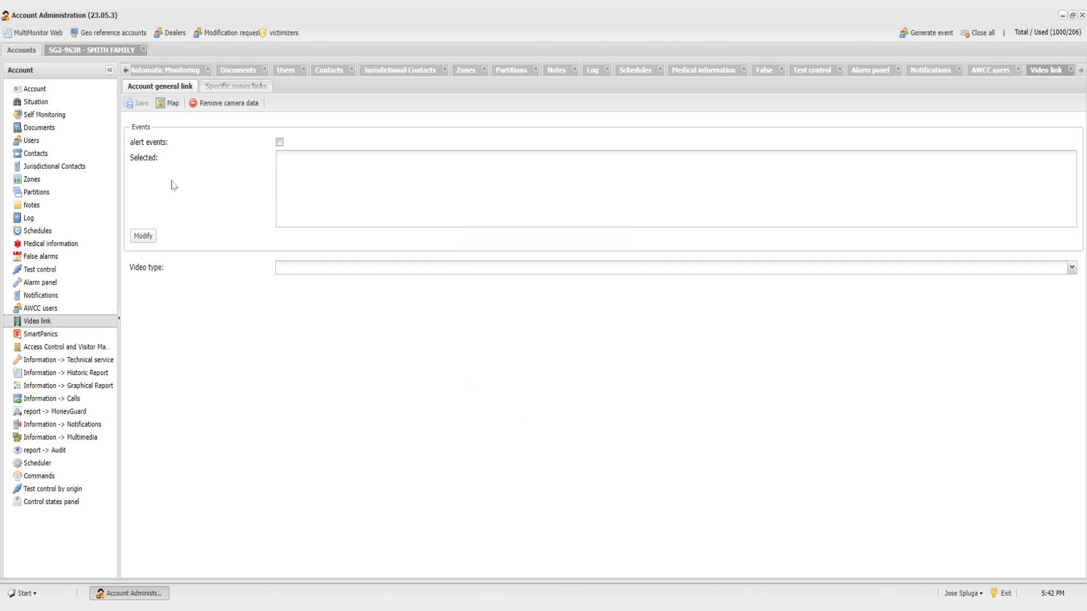
pyautogui.click(143, 236)
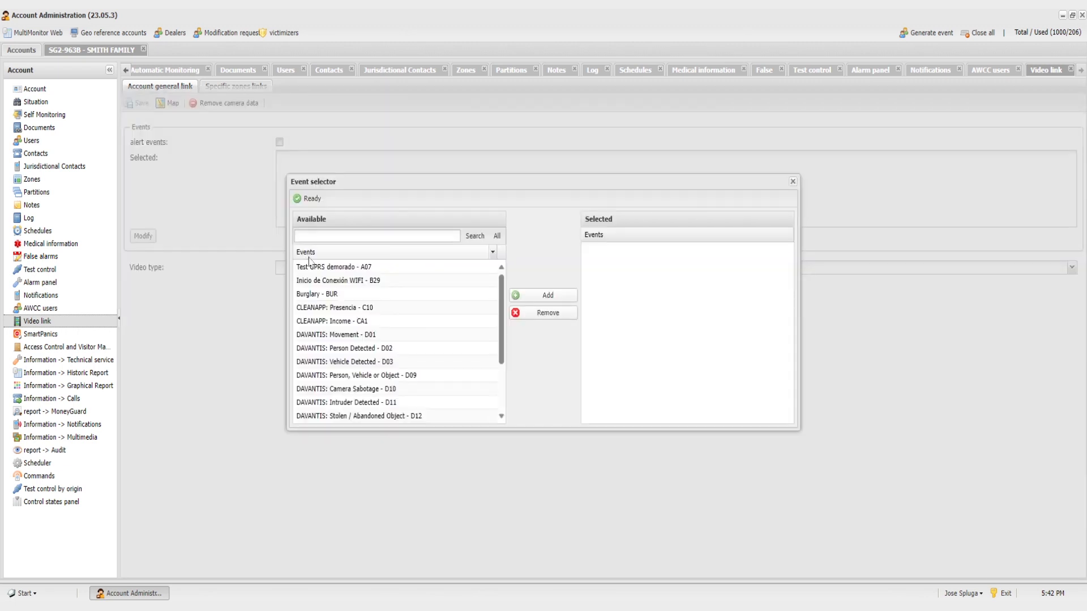
pyautogui.doubleClick(315, 295)
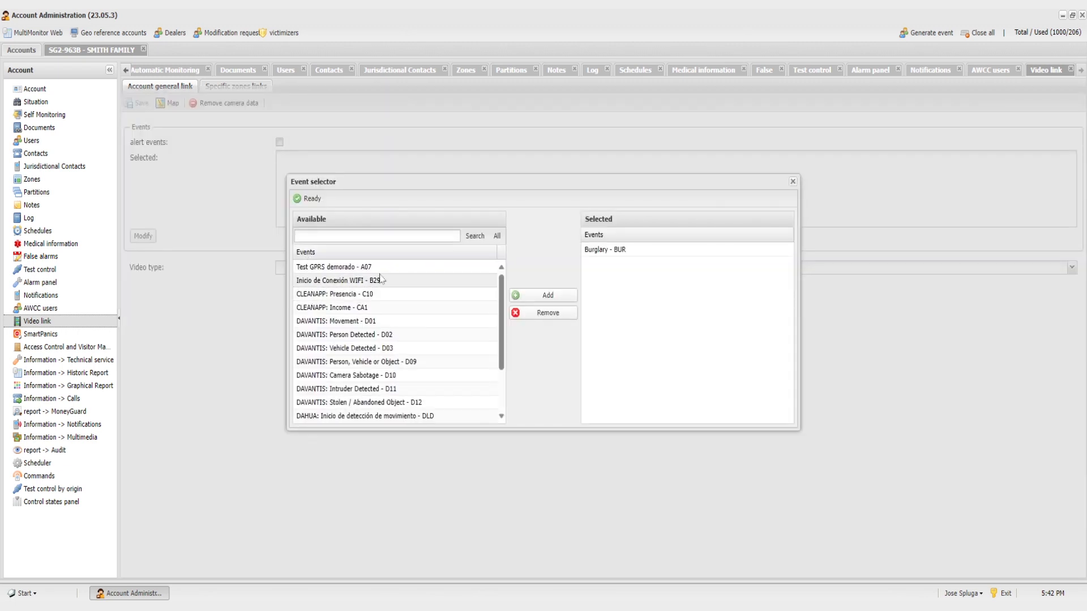
pyautogui.press('Escape')
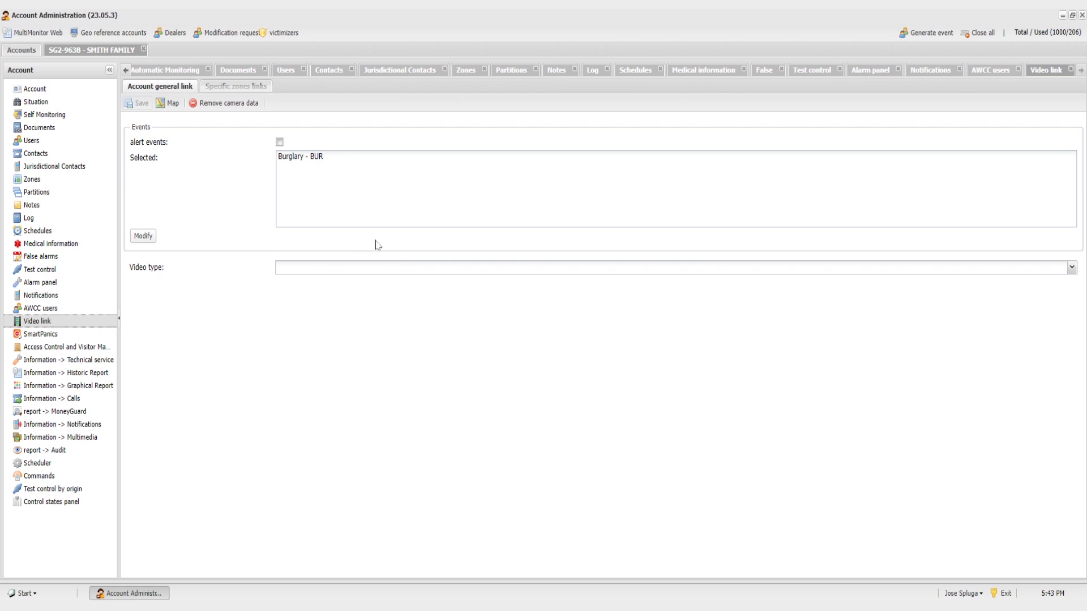
pyautogui.click(1069, 270)
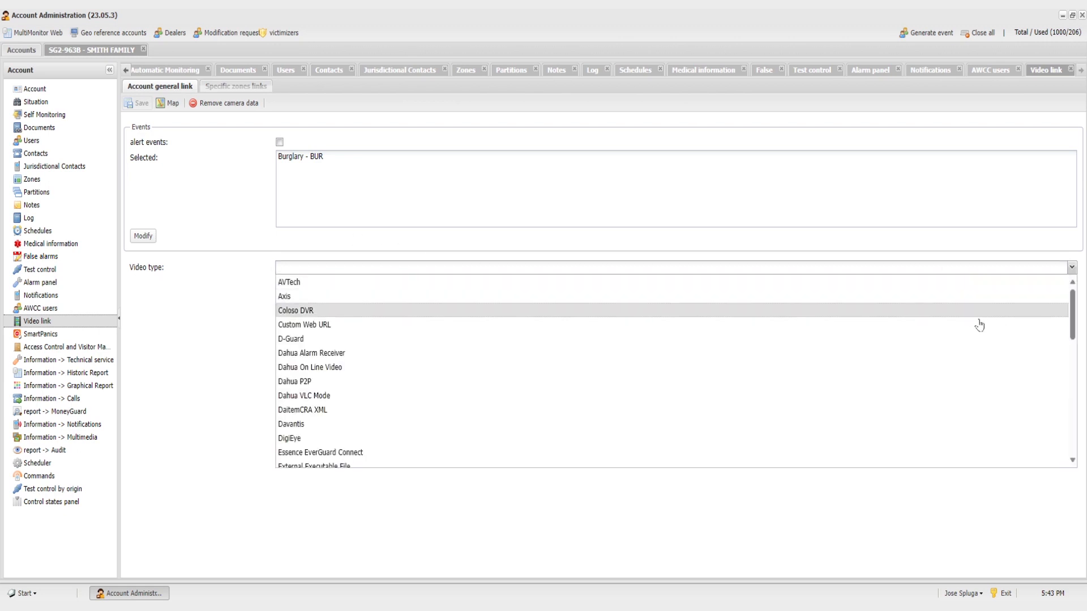
pyautogui.scroll(-1, 924, 421)
pyautogui.scroll(-3, 924, 420)
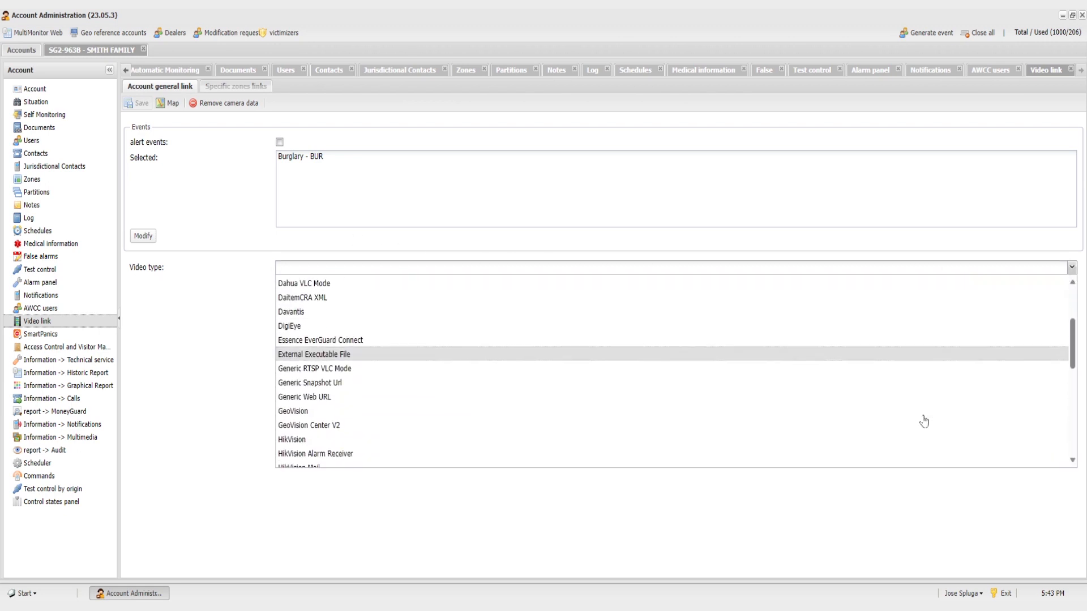
pyautogui.click(334, 370)
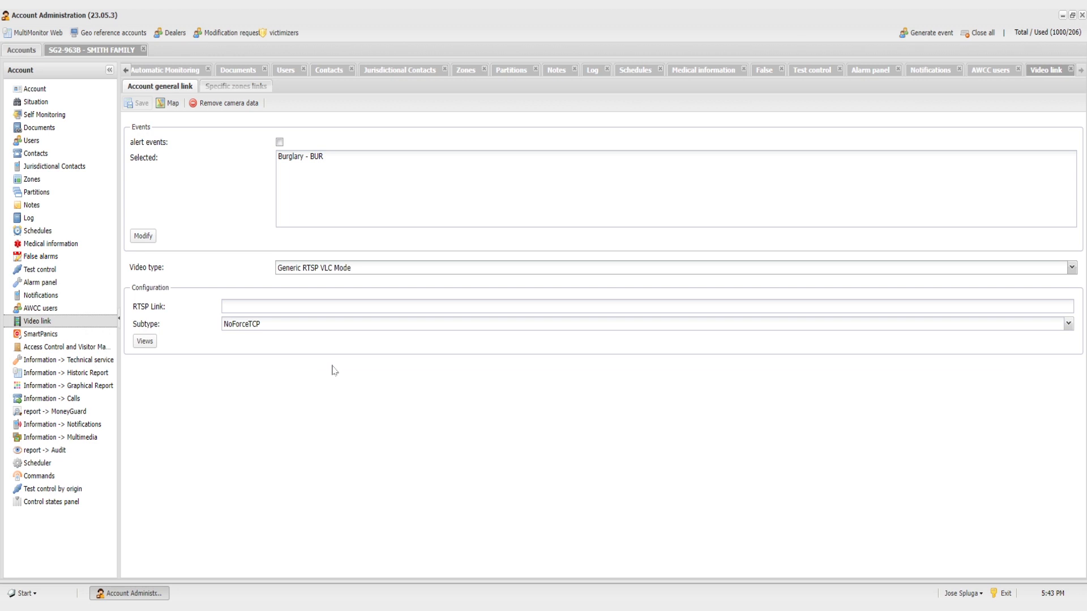
pyautogui.click(224, 306)
pyautogui.write('e')
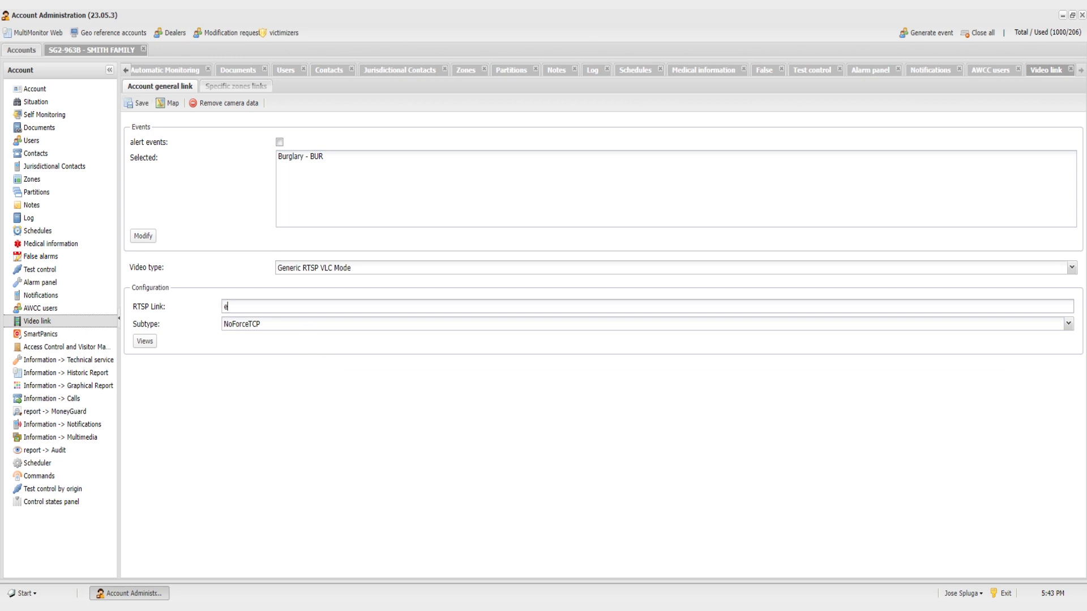
pyautogui.write('xample.cameras.com:5689742562')
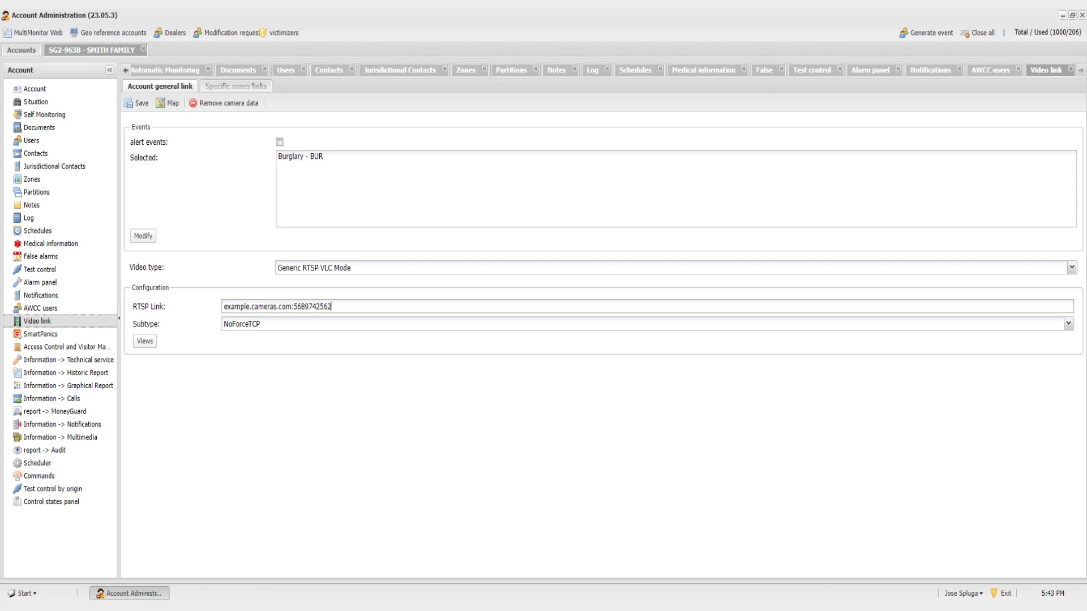
pyautogui.click(139, 106)
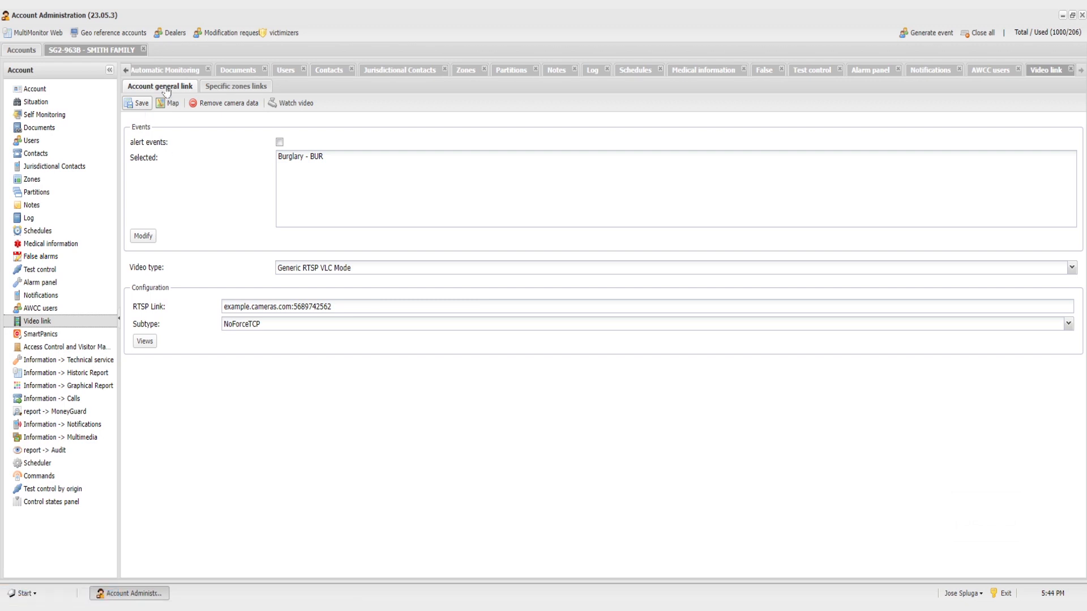
# Step: Examine the zone-specific video links, the general link's Watch video option and the account's SmartPanics devices
pyautogui.click(262, 89)
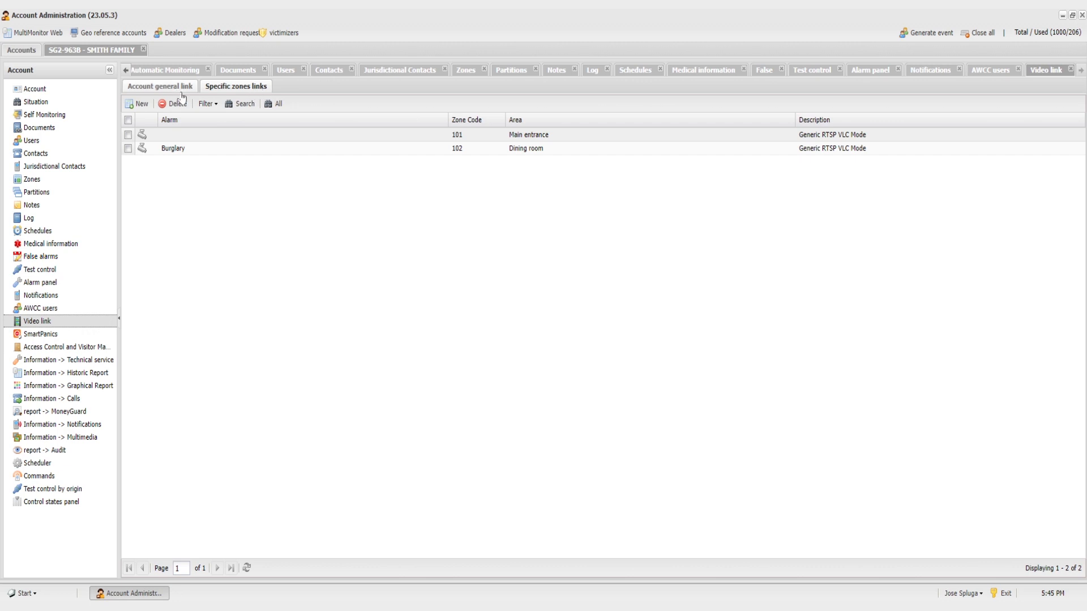
pyautogui.click(160, 86)
pyautogui.click(292, 104)
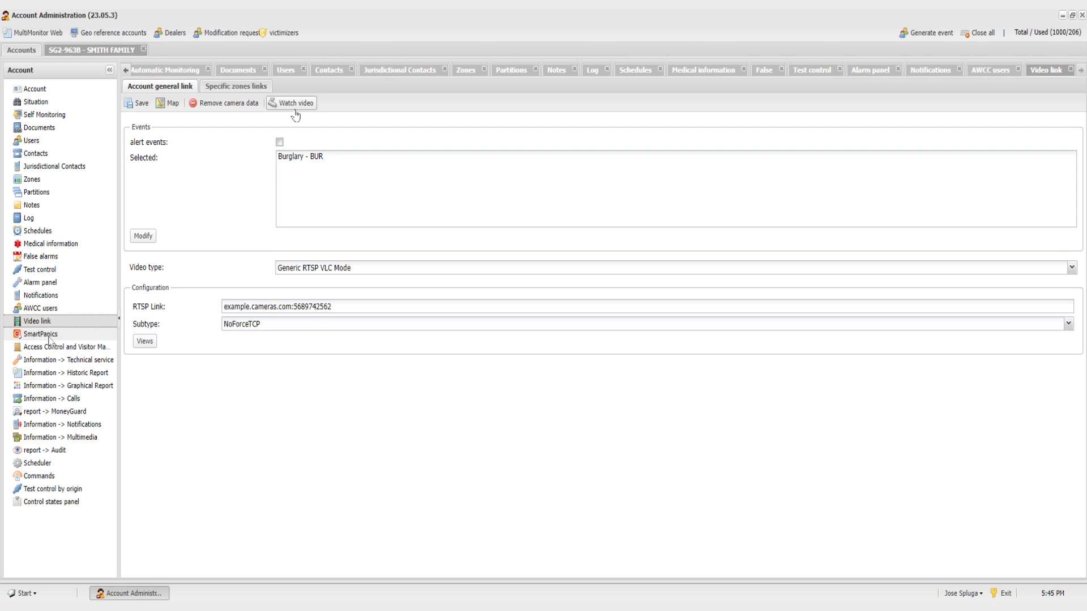
pyautogui.click(50, 339)
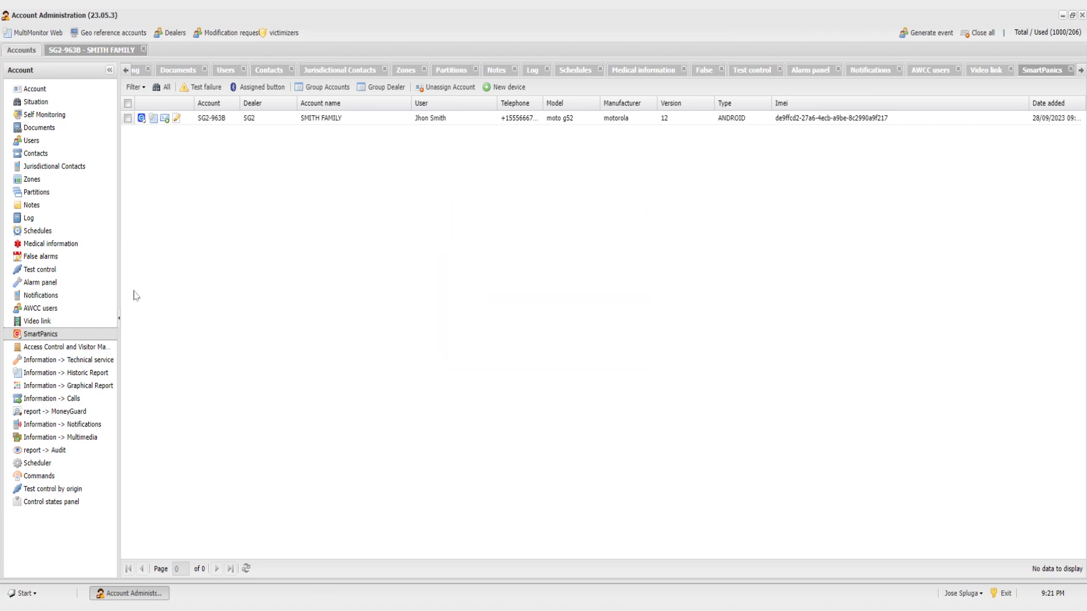
# Step: Set the historic report's filter to the Burglary - BUR event and the Dining room zone
pyautogui.click(70, 374)
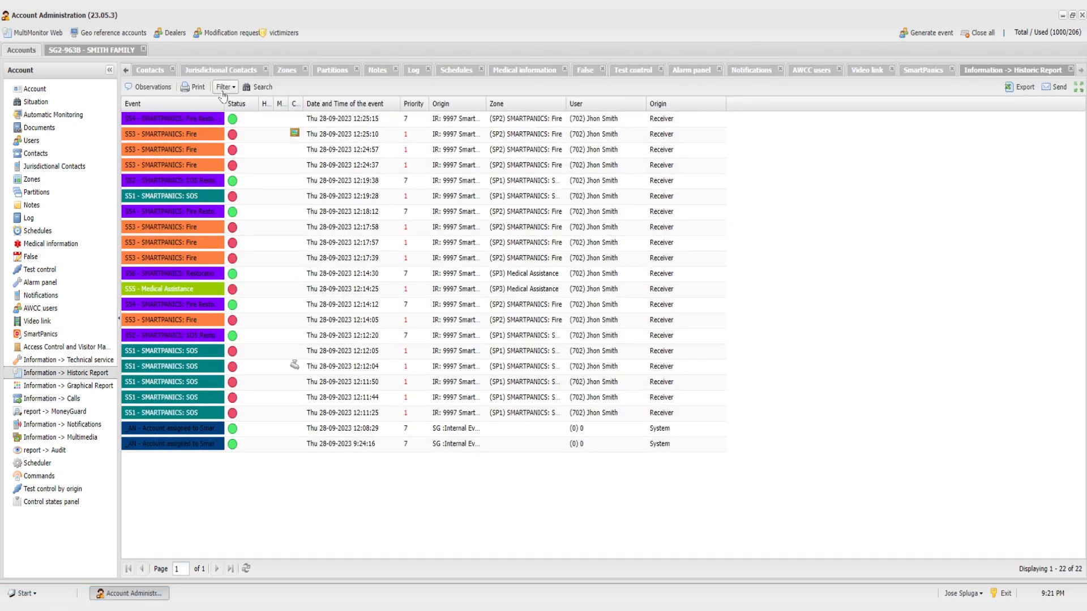
pyautogui.click(225, 88)
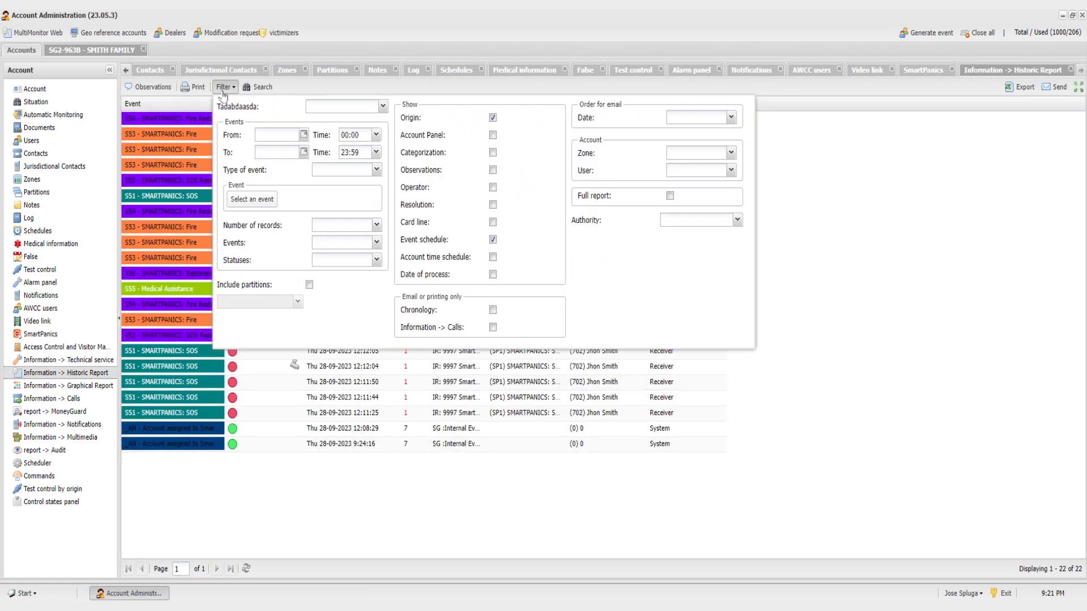
pyautogui.click(266, 199)
pyautogui.write('bur')
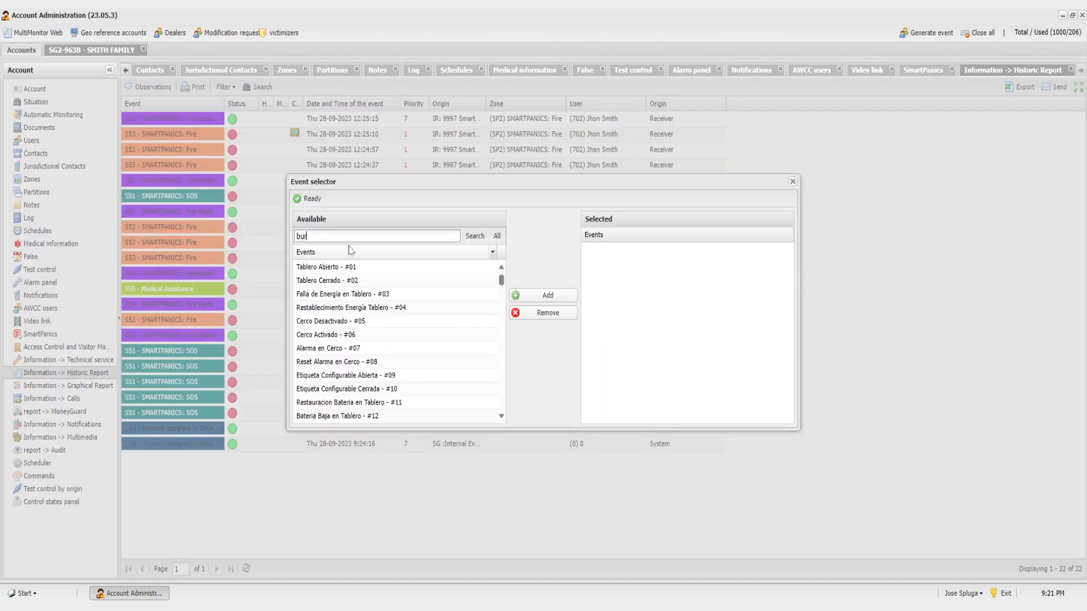
pyautogui.click(475, 236)
pyautogui.doubleClick(410, 270)
pyautogui.press('Escape')
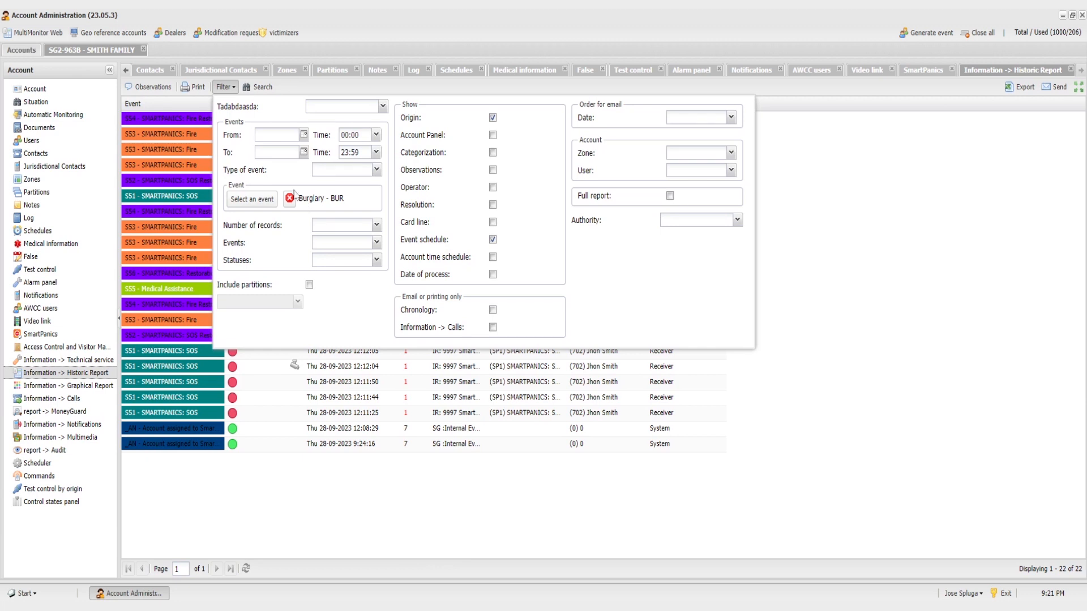
pyautogui.click(730, 153)
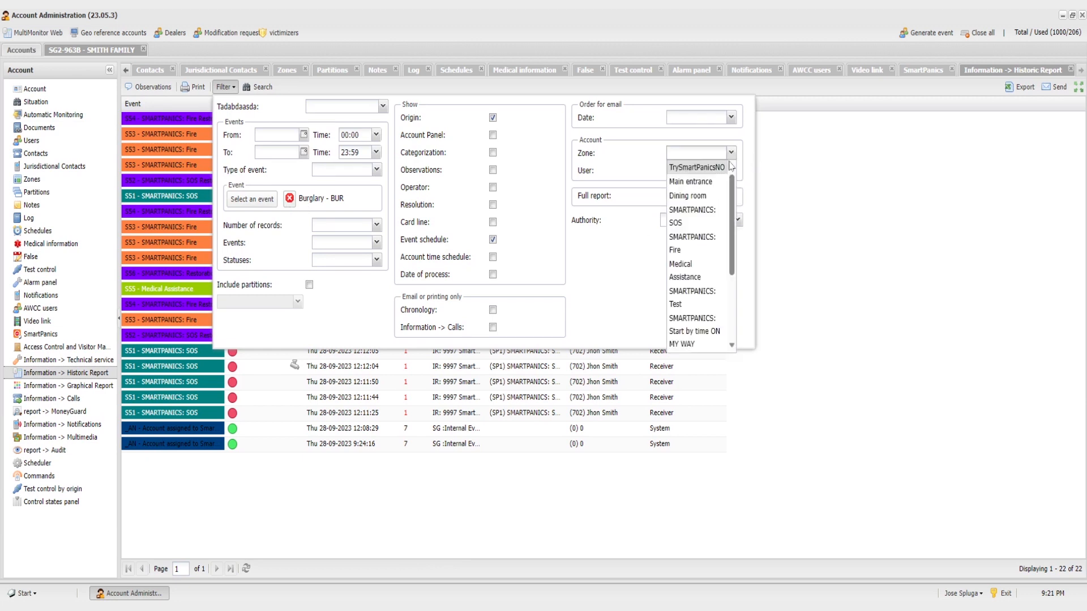
pyautogui.click(716, 196)
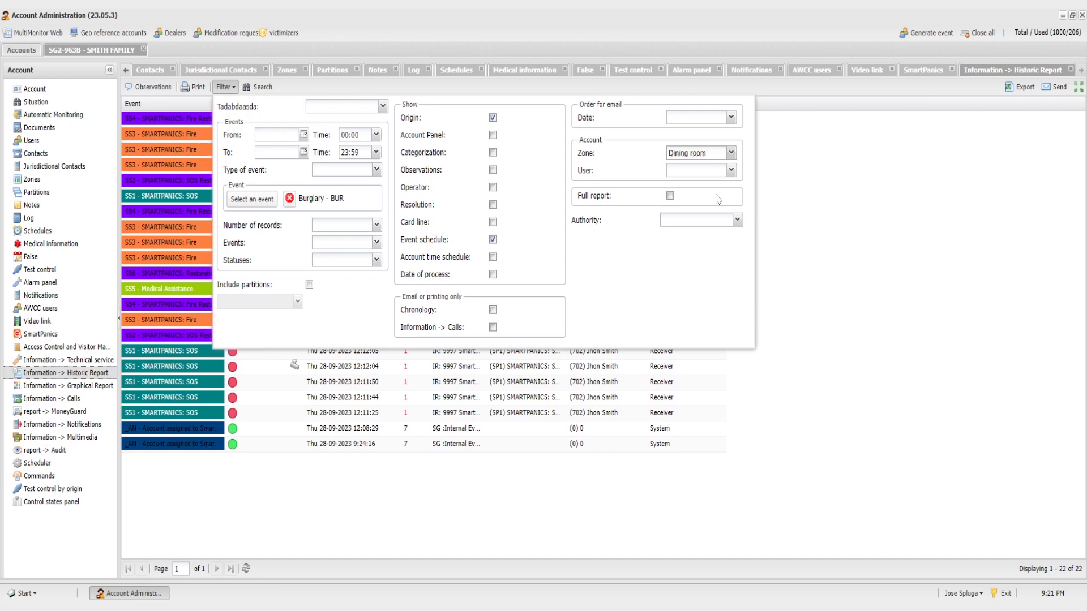
pyautogui.click(226, 87)
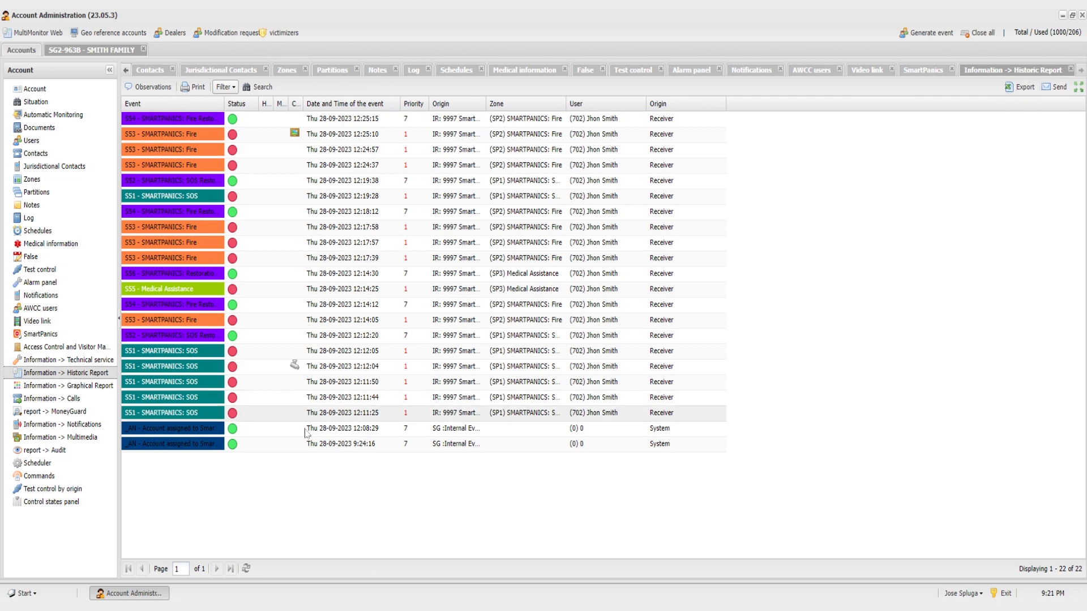
# Step: Examine the account's graphical report, calls report and MoneyGuard billing information
pyautogui.click(72, 386)
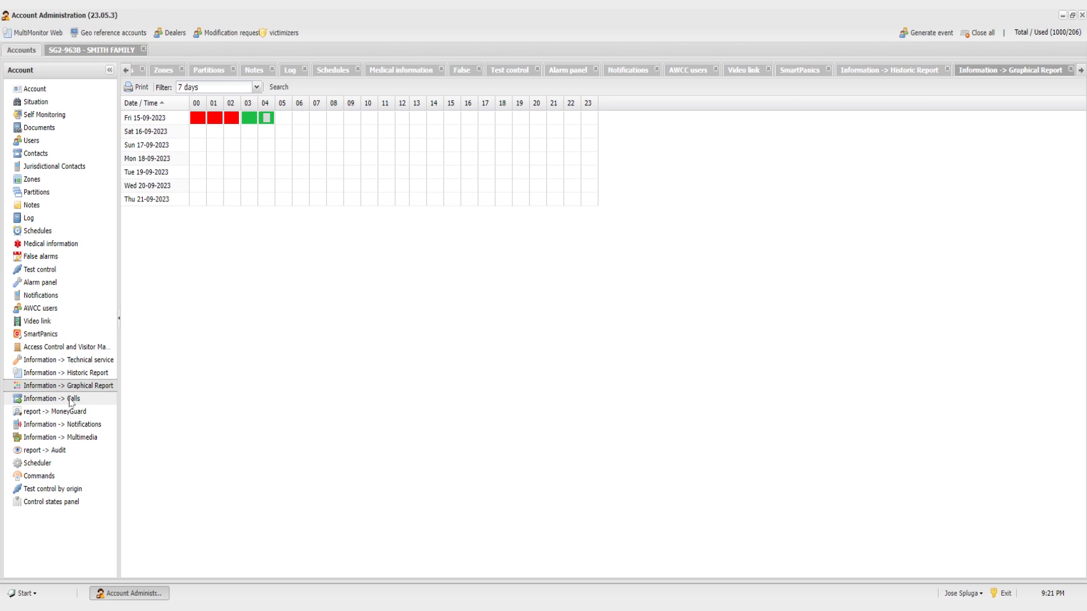
pyautogui.click(71, 400)
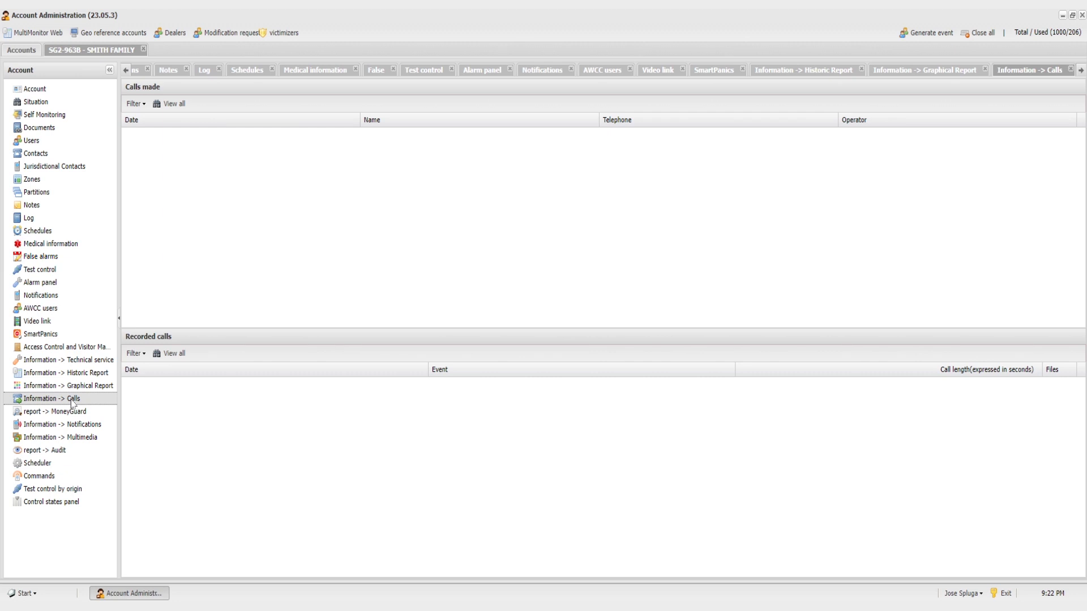
pyautogui.click(71, 413)
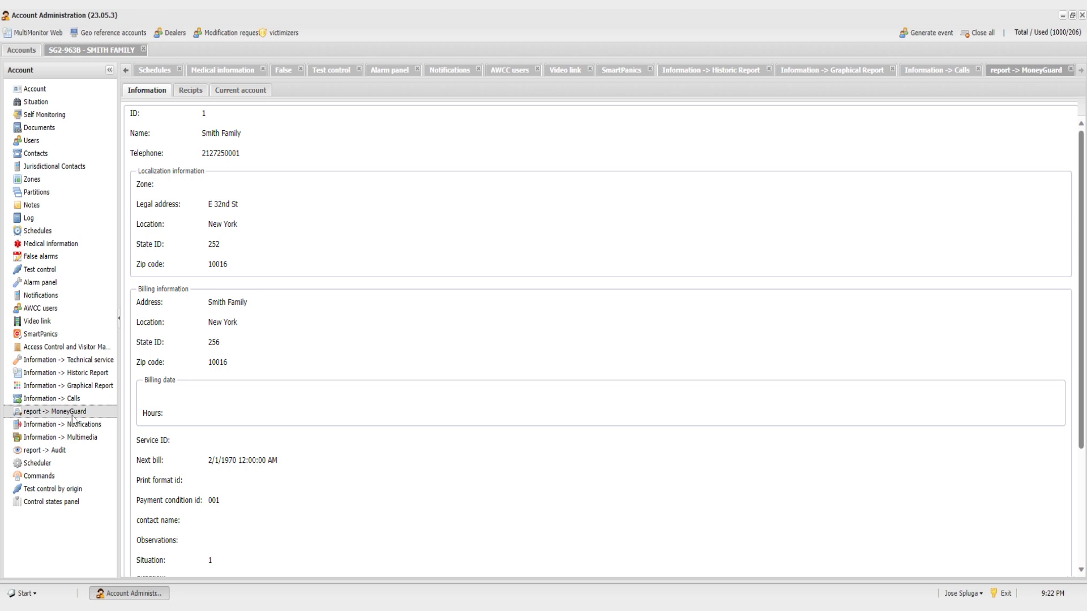
# Step: Examine the account's notification reports for sent and received SMS, sent emails, SMS converted to email and SmartPanics messages
pyautogui.click(72, 425)
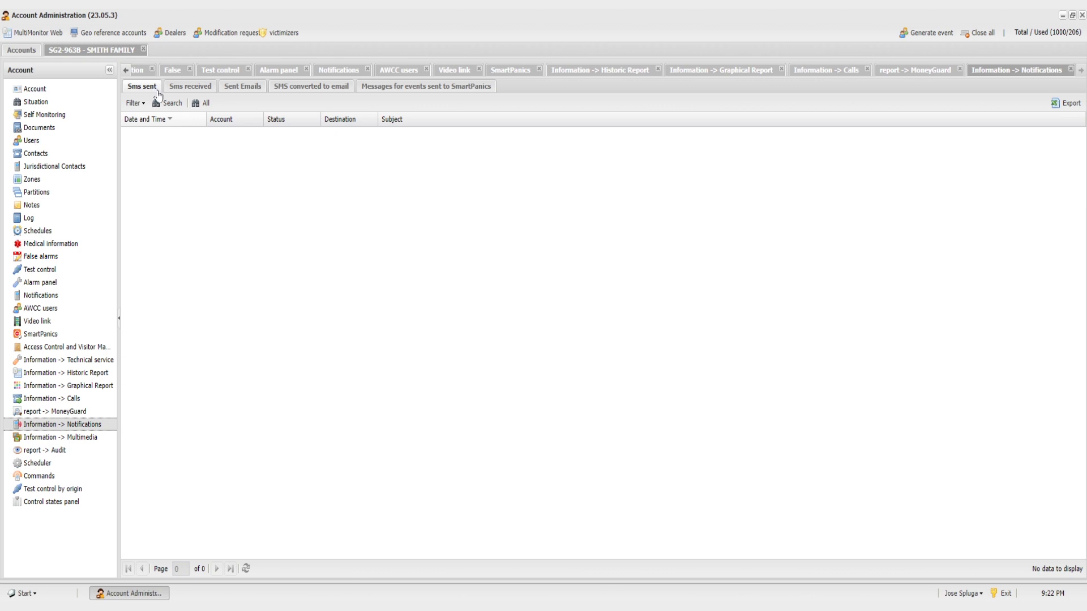
pyautogui.click(186, 90)
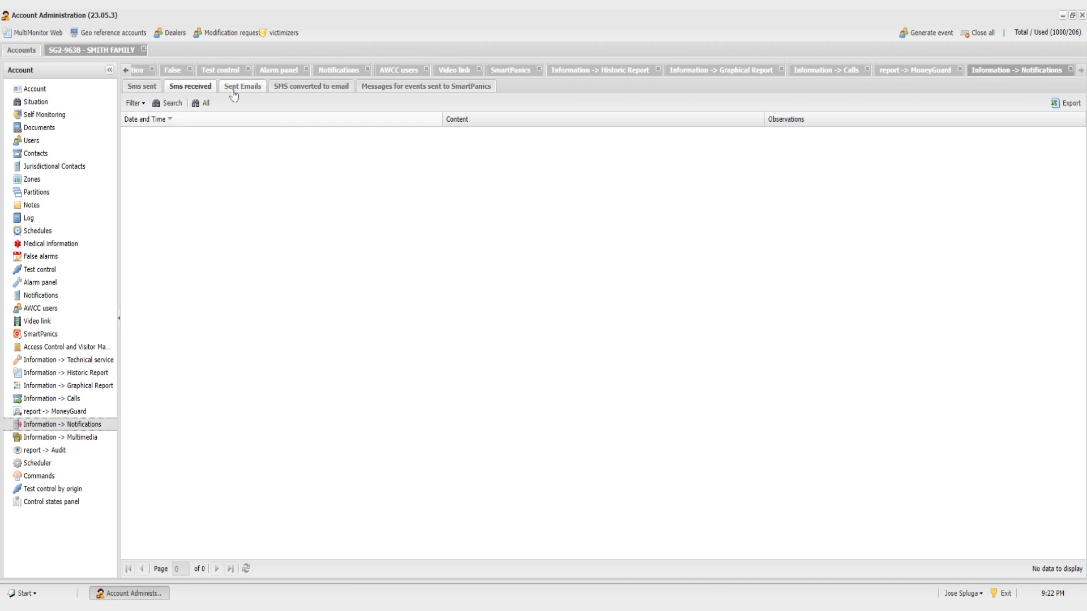
pyautogui.click(244, 89)
pyautogui.click(316, 94)
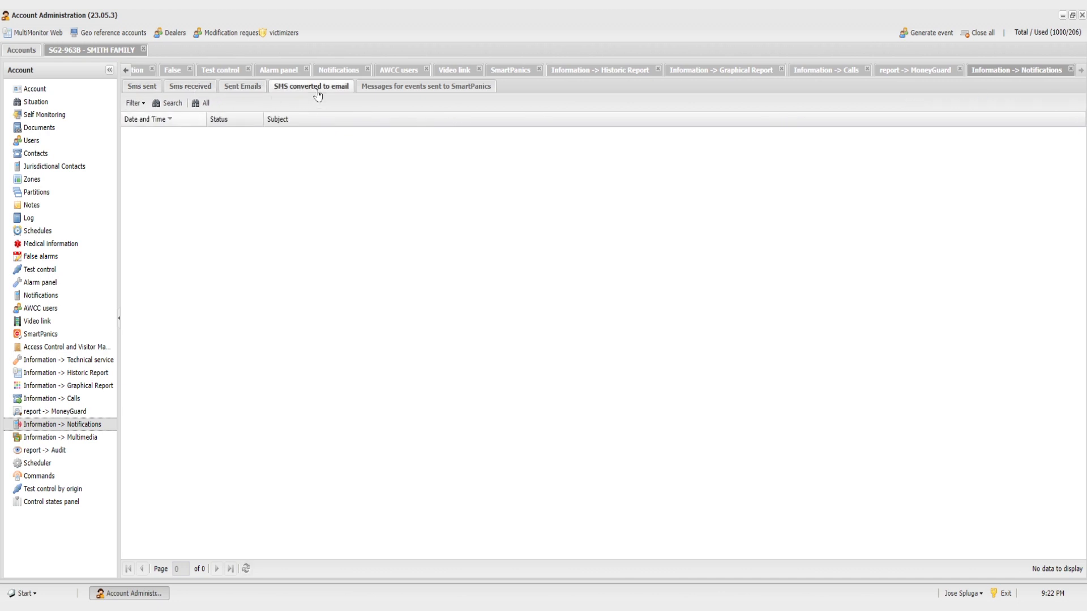
pyautogui.click(416, 92)
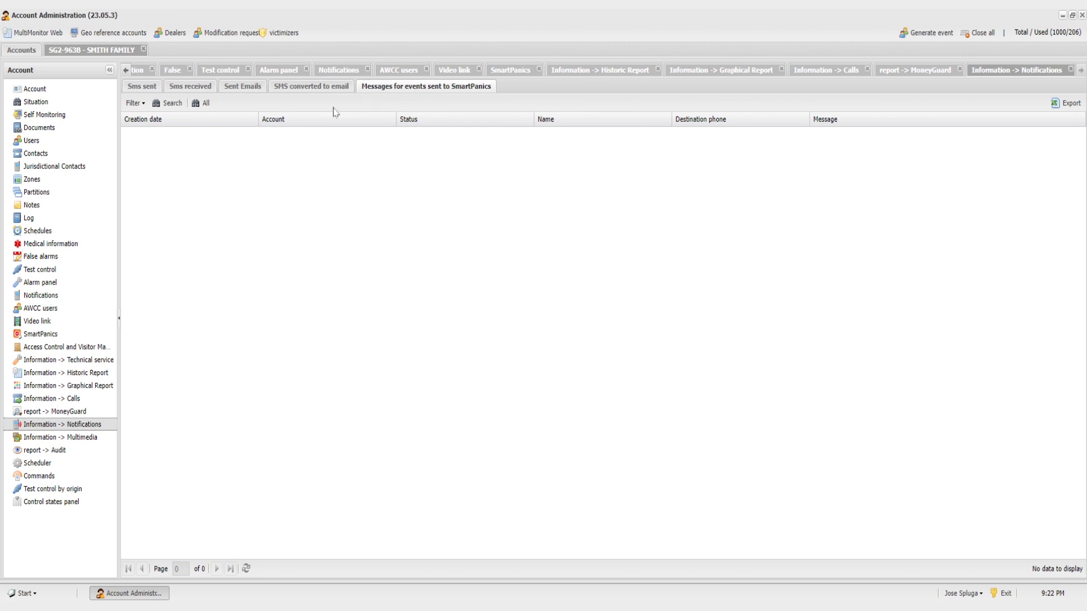
# Step: Examine the images, videos and sound recordings in the account's multimedia report
pyautogui.click(59, 441)
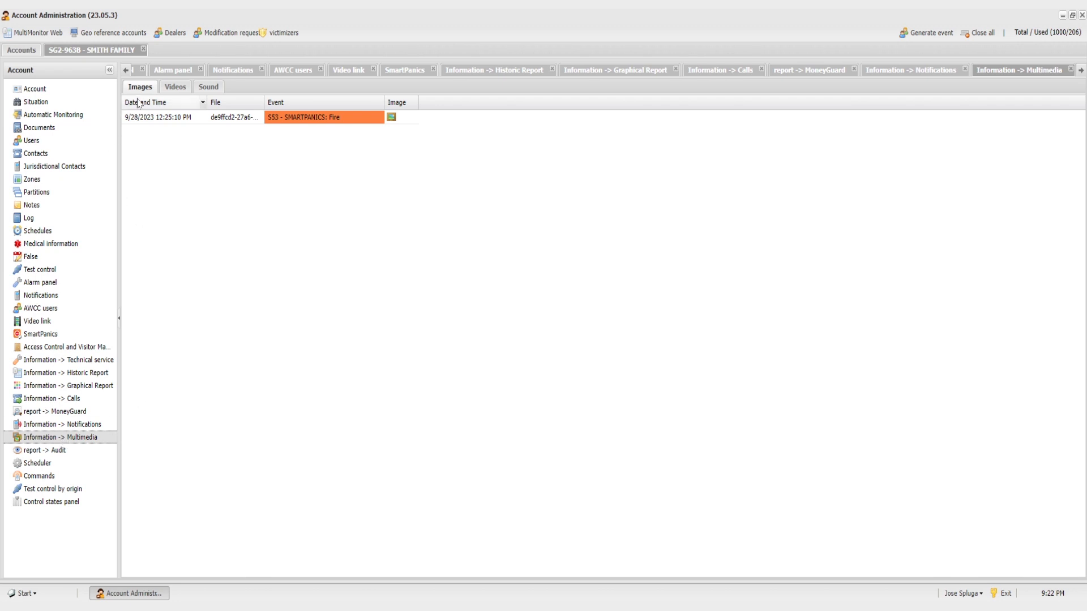
pyautogui.click(175, 87)
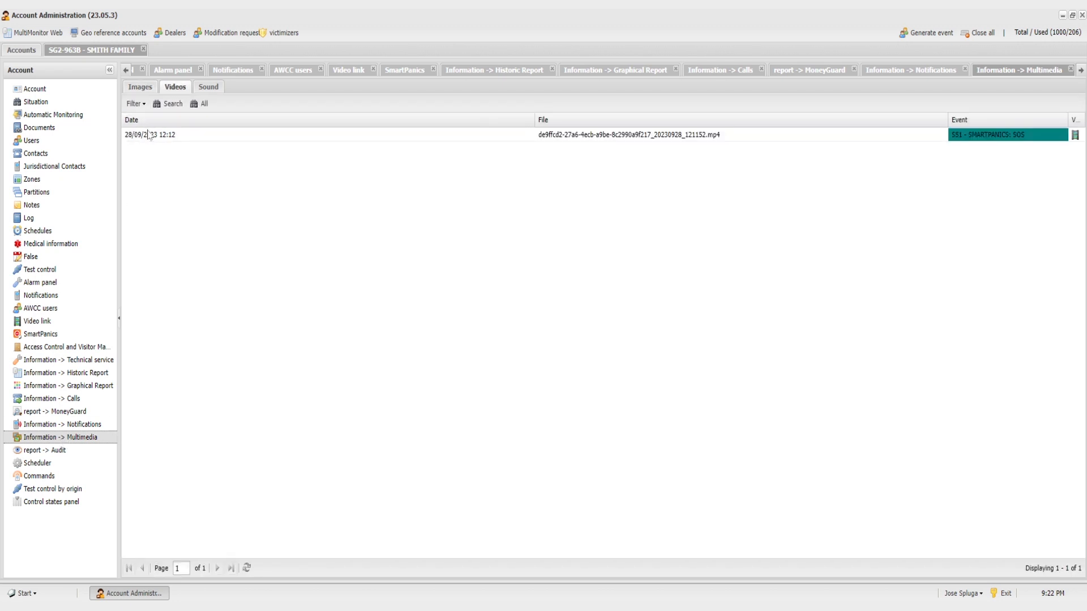
pyautogui.click(209, 87)
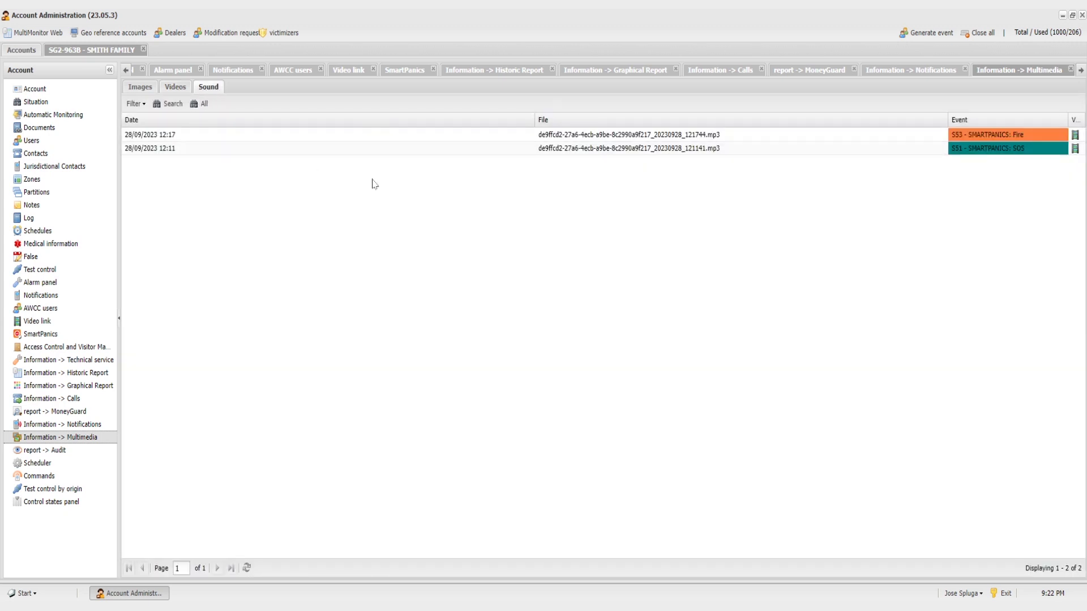
# Step: Review the repeat options of the Open Garage Door scheduler entry, keep Monday to Friday, and save it
pyautogui.click(37, 463)
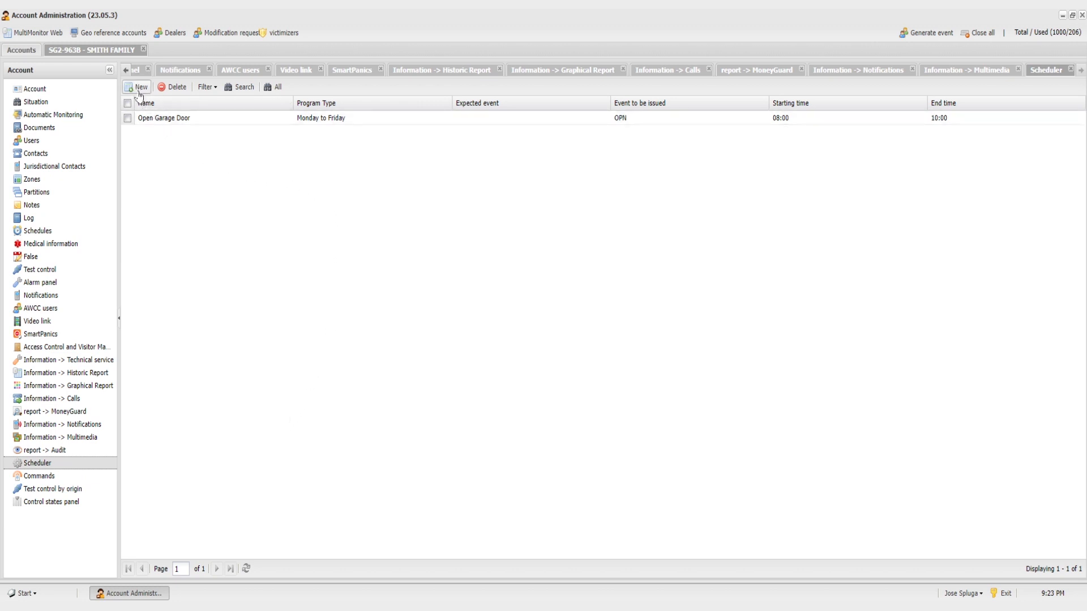
pyautogui.doubleClick(241, 123)
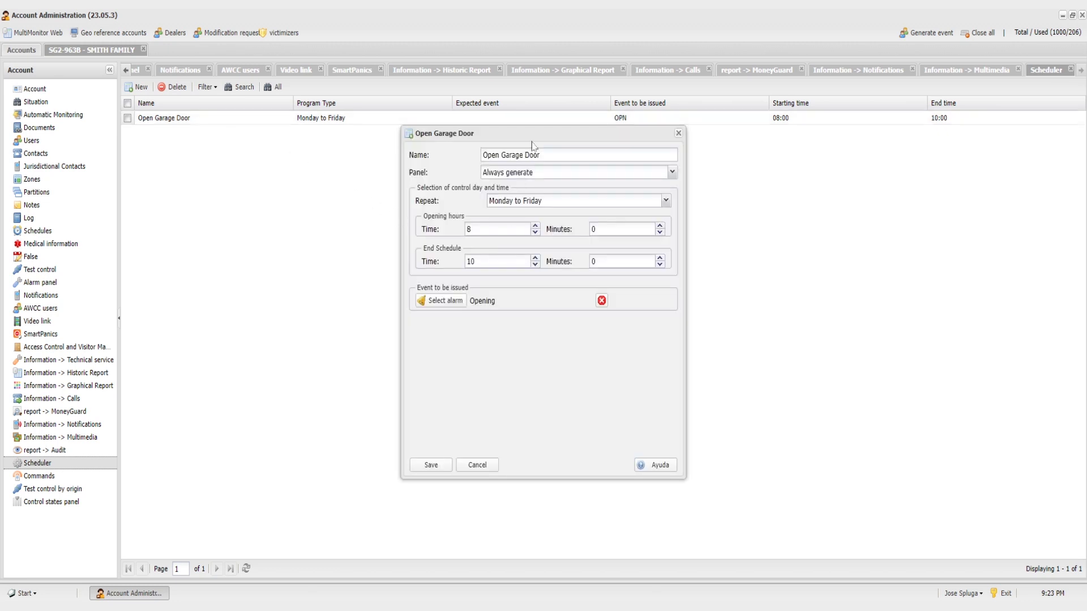
pyautogui.click(666, 201)
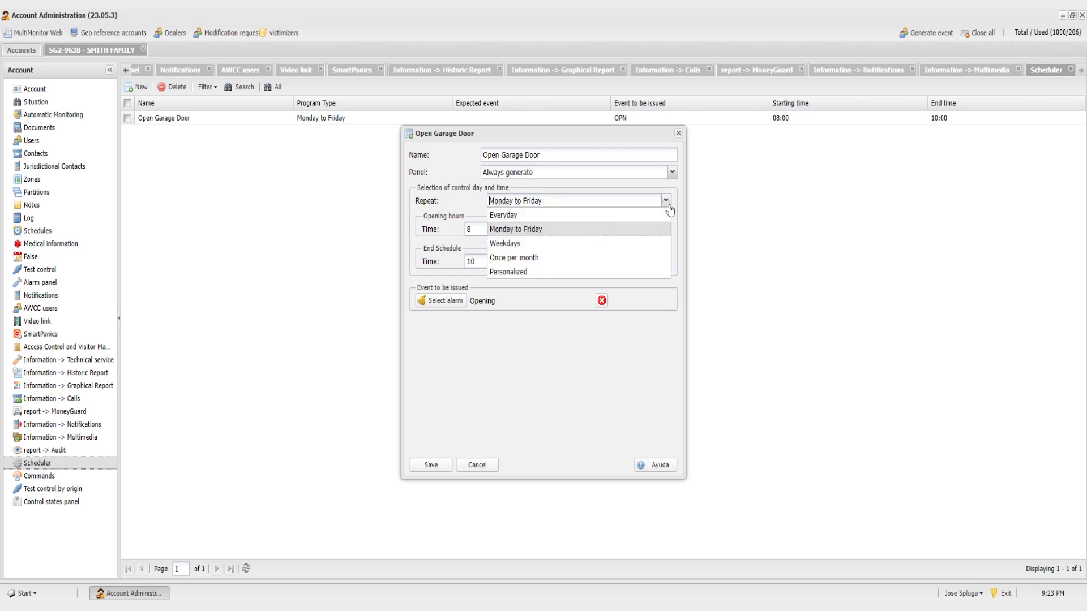
pyautogui.click(667, 203)
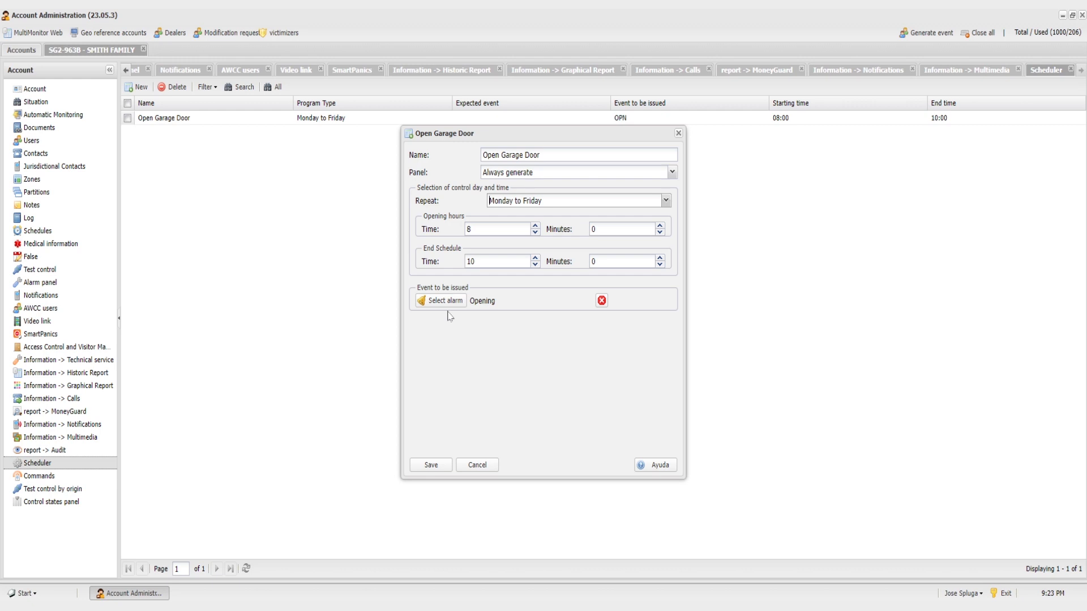
pyautogui.click(431, 466)
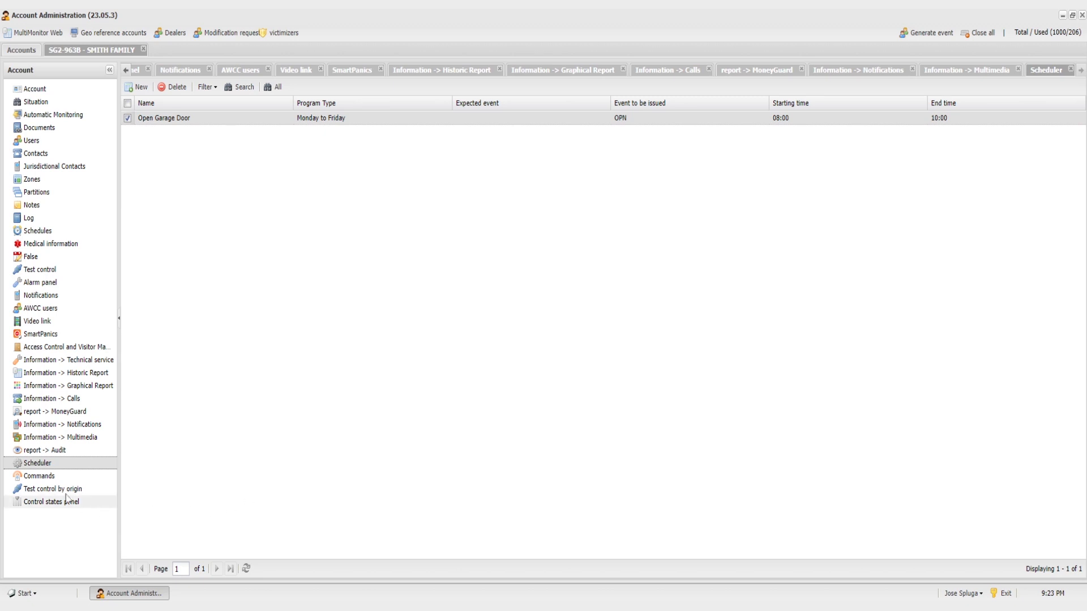
# Step: Open the account's device commands
pyautogui.click(55, 480)
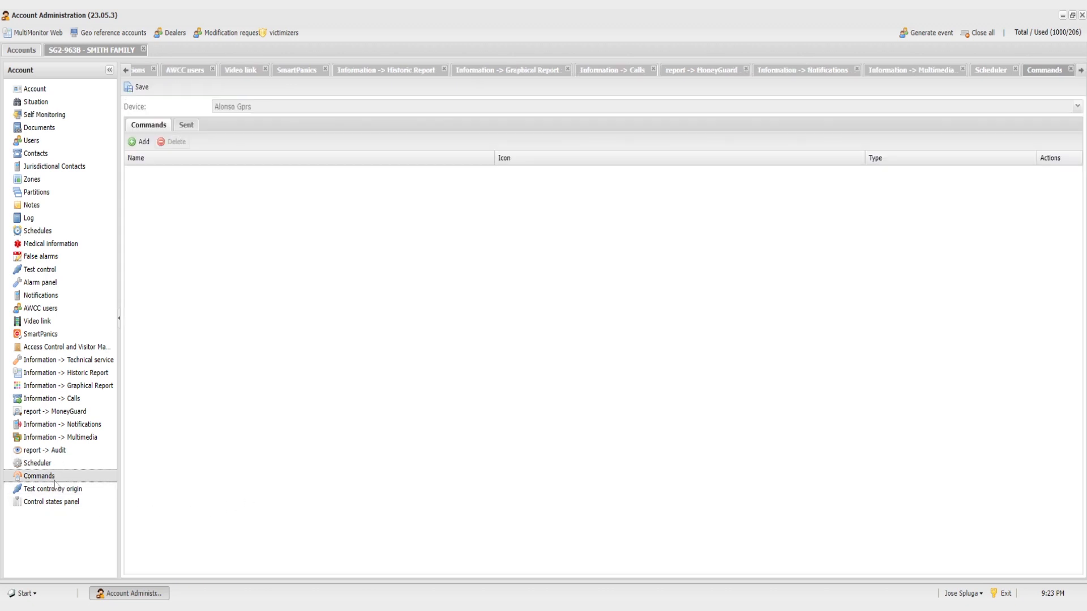